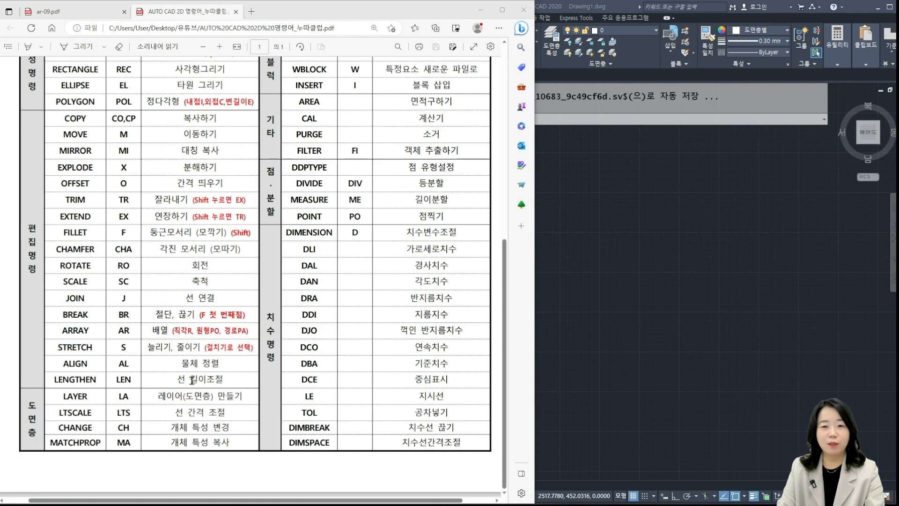
# Examine the AutoCAD 2D command reference PDF, from the editing and layer commands through lines, hatches, text, blocks, points and dimensions.
pyautogui.keyDown('ctrl'); pyautogui.scroll(1, 191, 380); pyautogui.keyUp('ctrl')
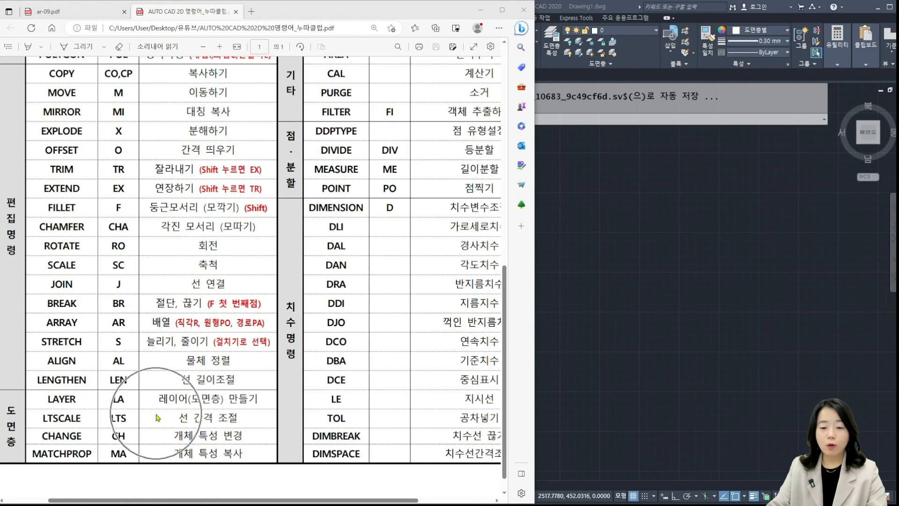
pyautogui.moveTo(189, 500); pyautogui.dragTo(169, 501)
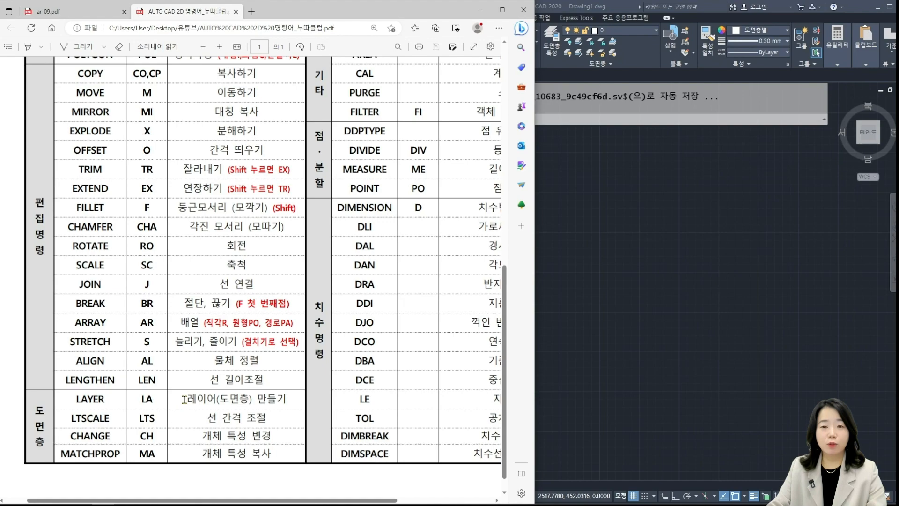
pyautogui.keyDown('ctrl'); pyautogui.scroll(-2, 183, 398); pyautogui.keyUp('ctrl')
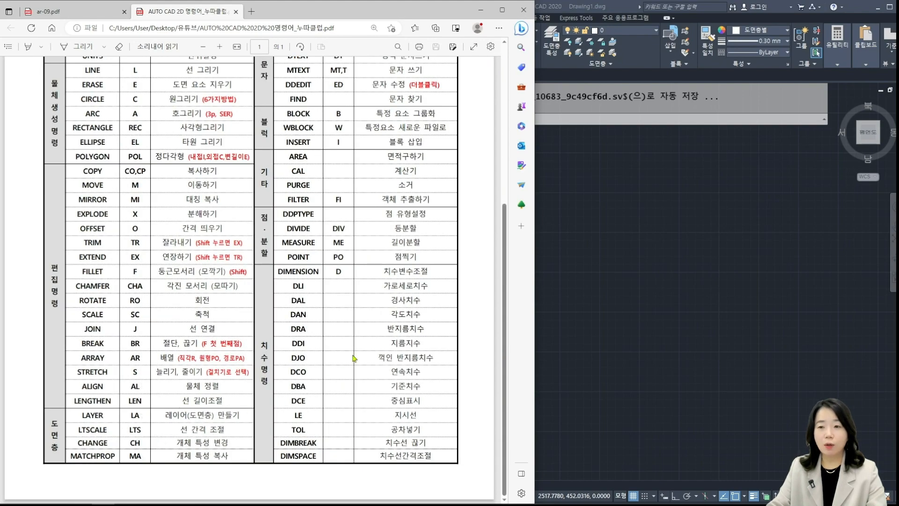
pyautogui.keyDown('ctrl'); pyautogui.scroll(1, 355, 357); pyautogui.keyUp('ctrl')
pyautogui.scroll(6, 382, 326)
pyautogui.scroll(2, 382, 326)
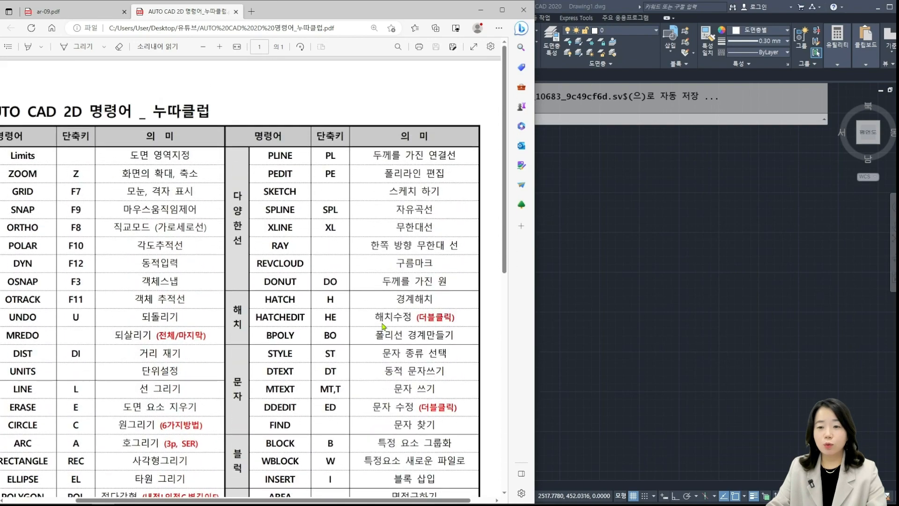
pyautogui.keyDown('ctrl'); pyautogui.scroll(1, 383, 318); pyautogui.keyUp('ctrl')
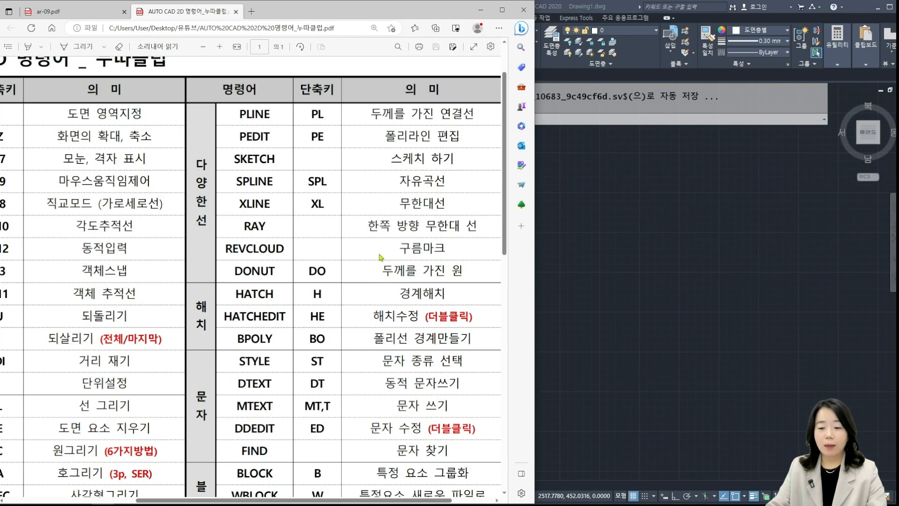
pyautogui.moveTo(338, 501); pyautogui.dragTo(354, 501)
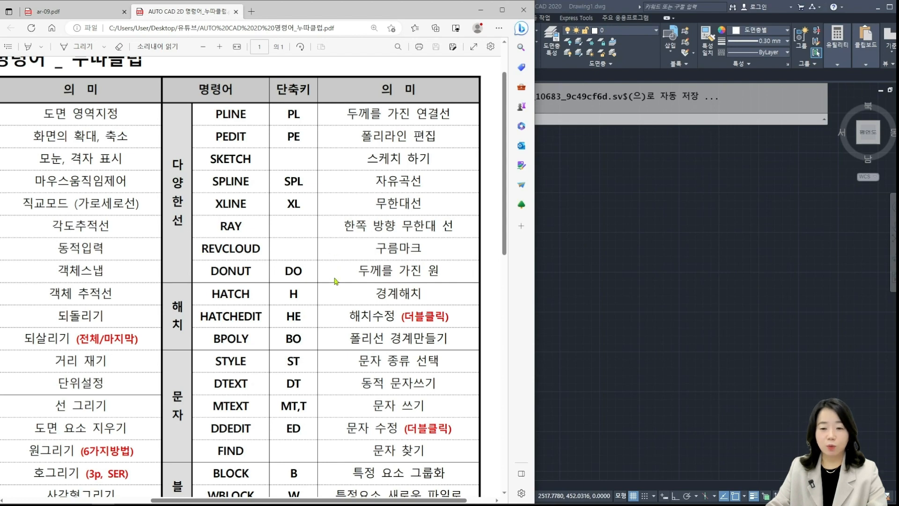
pyautogui.scroll(-2, 335, 281)
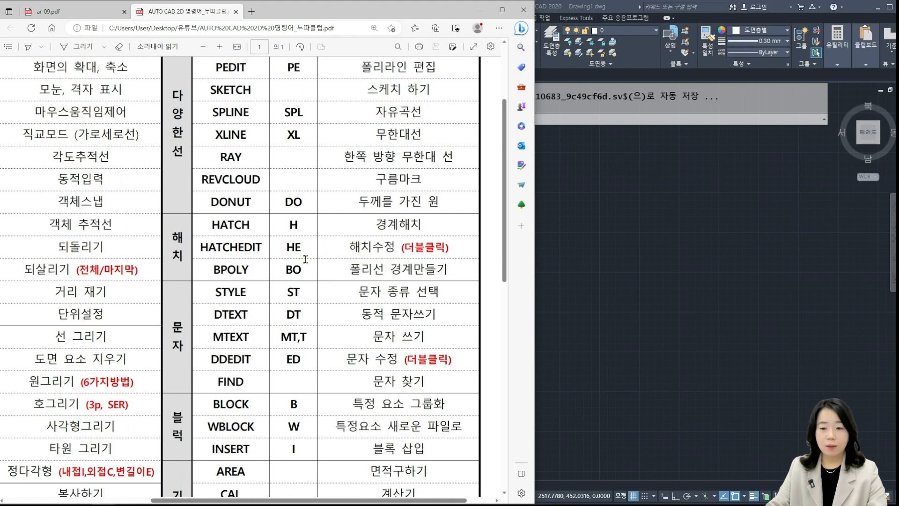
pyautogui.scroll(-2, 305, 259)
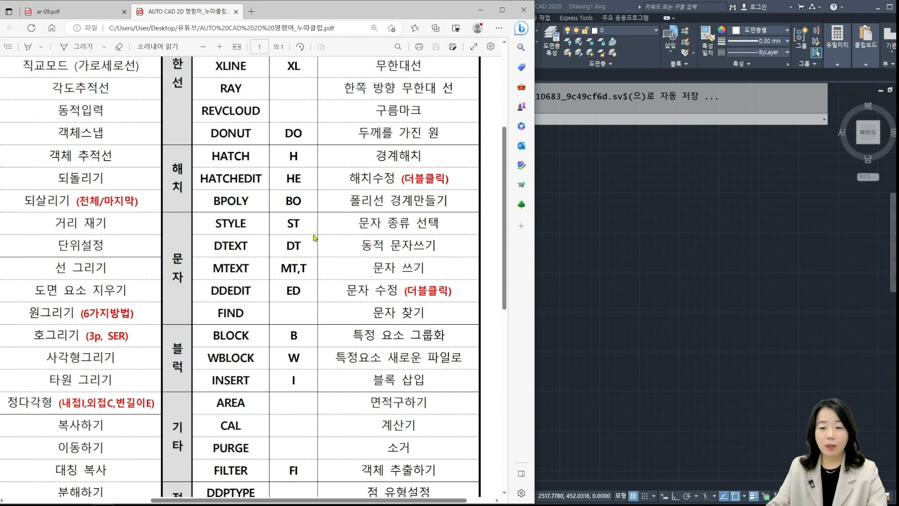
pyautogui.scroll(-2, 313, 262)
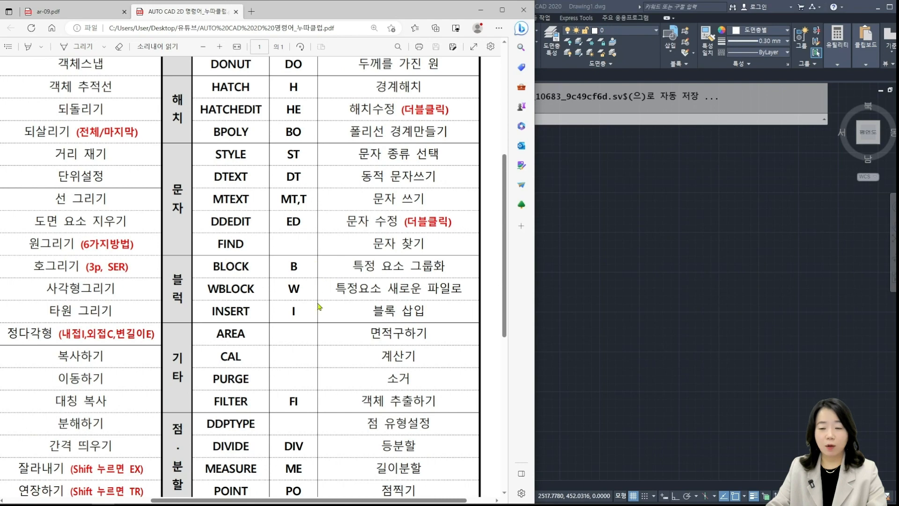
pyautogui.scroll(-2, 317, 307)
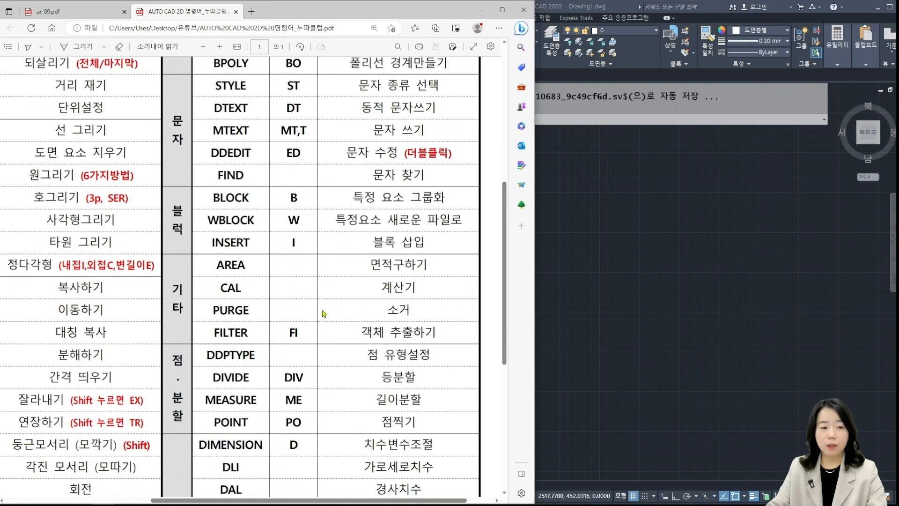
pyautogui.scroll(-2, 313, 328)
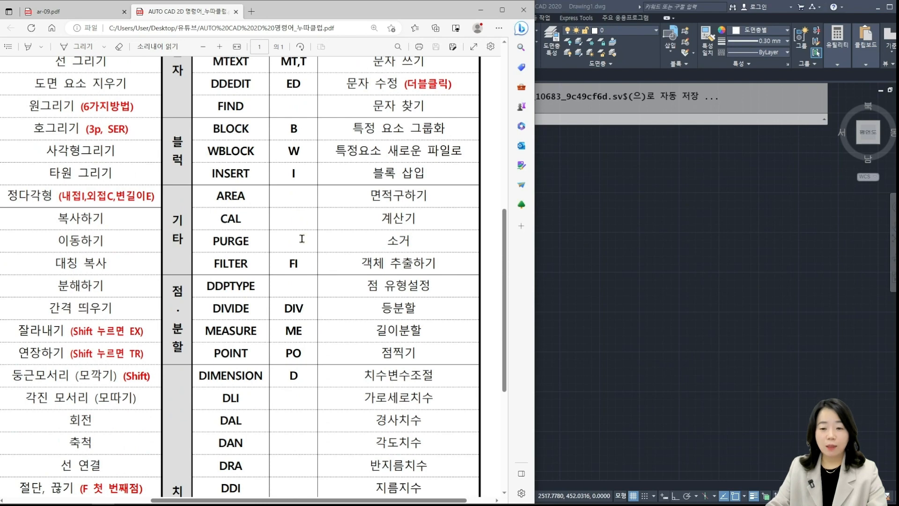
pyautogui.scroll(-2, 303, 239)
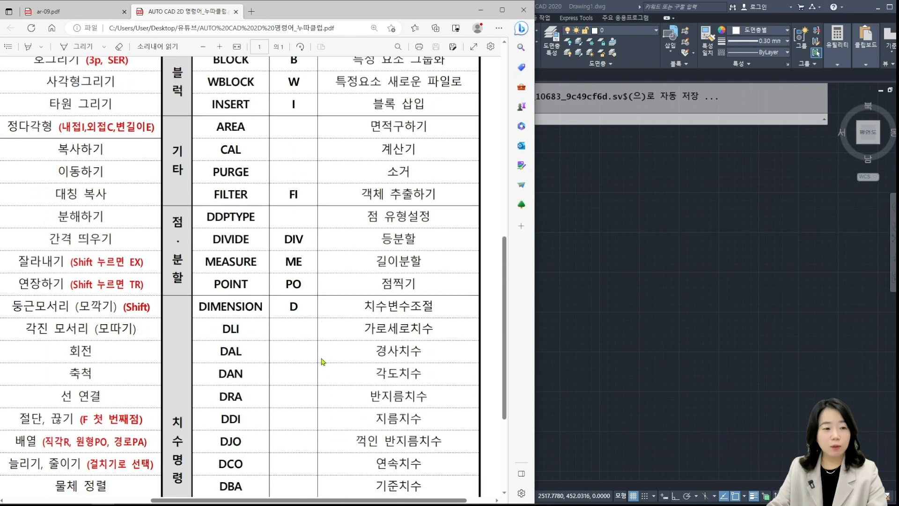
pyautogui.scroll(-2, 326, 352)
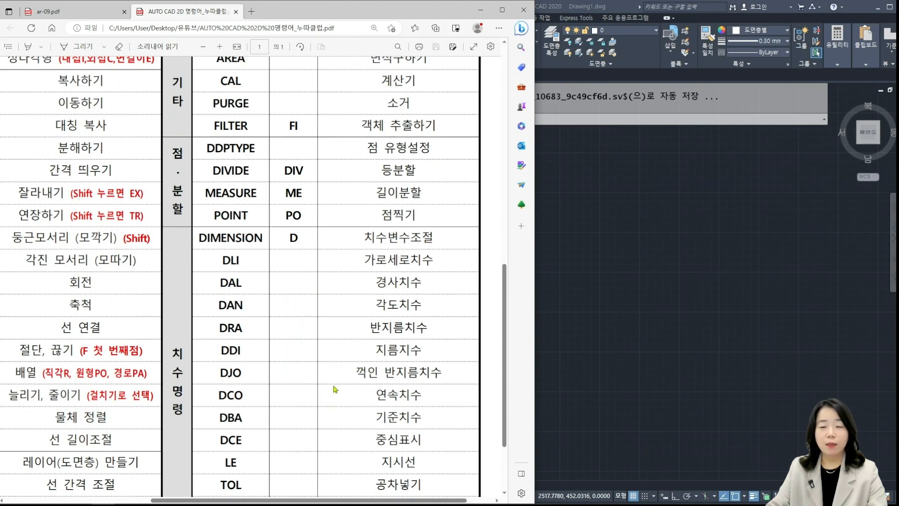
pyautogui.scroll(-2, 334, 384)
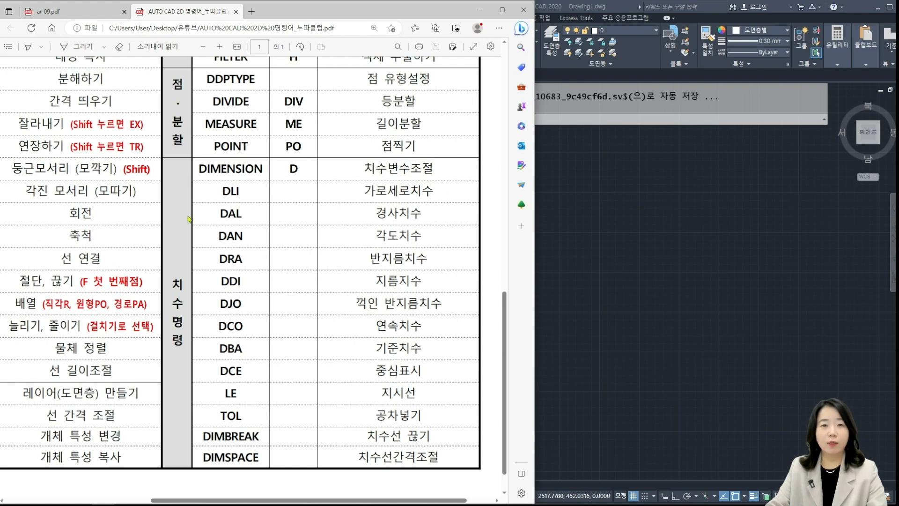
# Bring up the ar-09.pdf reference drawing, switch to AutoCAD and draw a rectangle 465 wide and 300 high.
pyautogui.click(76, 14)
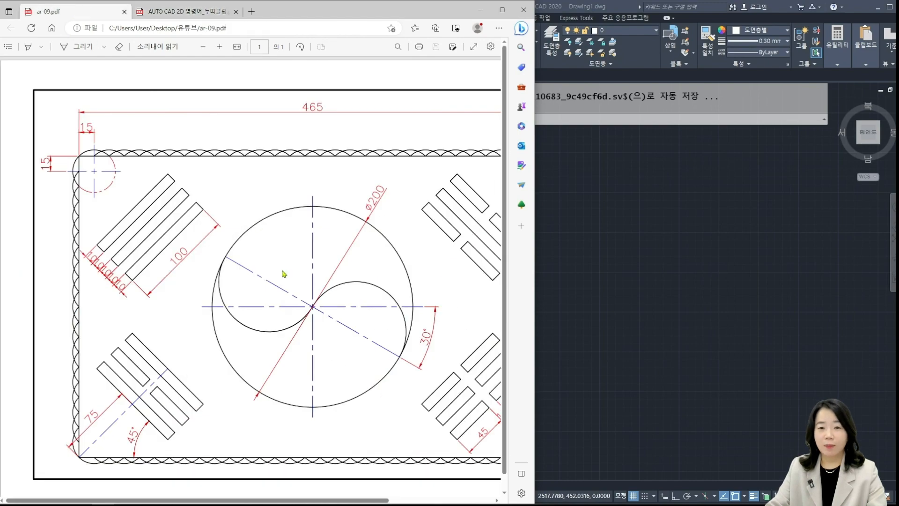
pyautogui.keyDown('ctrl'); pyautogui.scroll(-2, 282, 274); pyautogui.keyUp('ctrl')
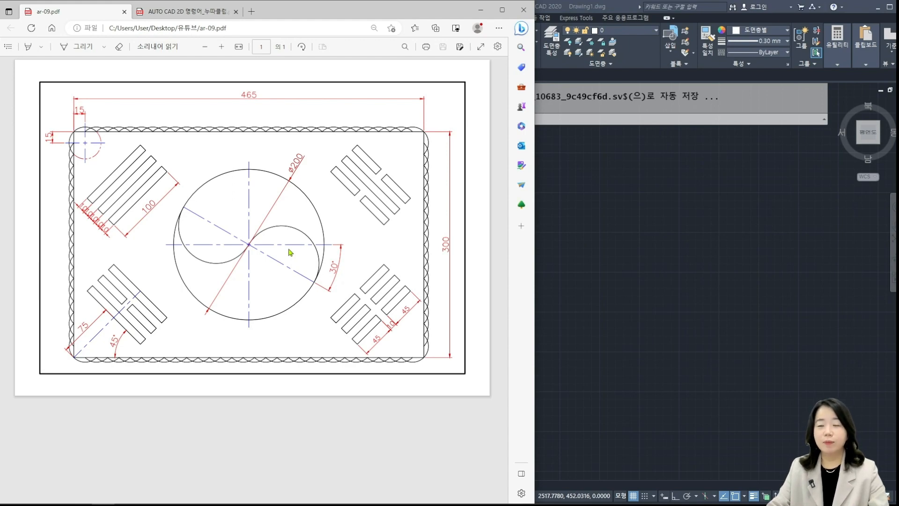
pyautogui.click(635, 260)
pyautogui.write('rec')
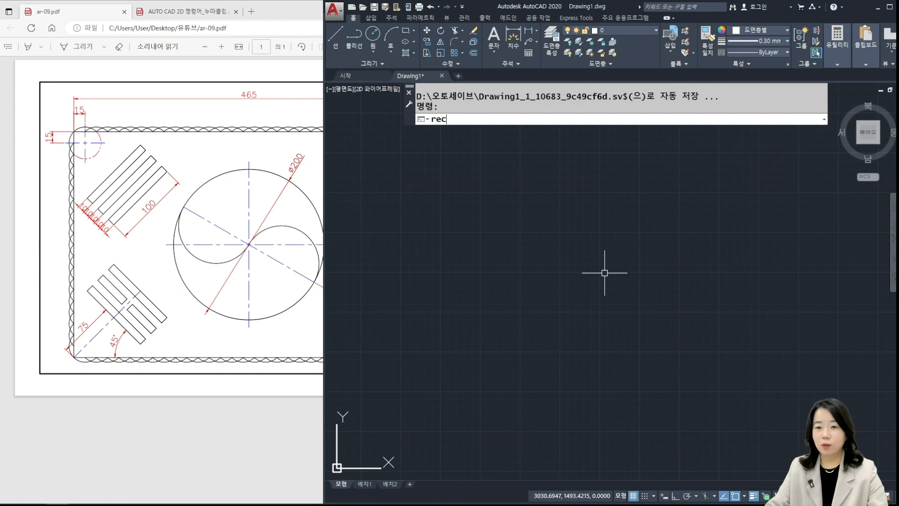
pyautogui.press('Return')
pyautogui.click(544, 337)
pyautogui.write('@465,30')
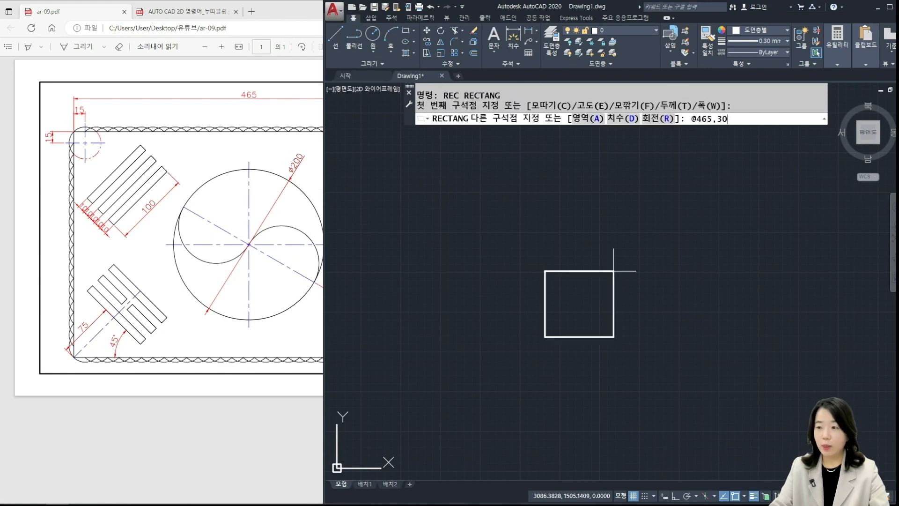
pyautogui.write('0')
pyautogui.press('Return')
pyautogui.scroll(8, 586, 312)
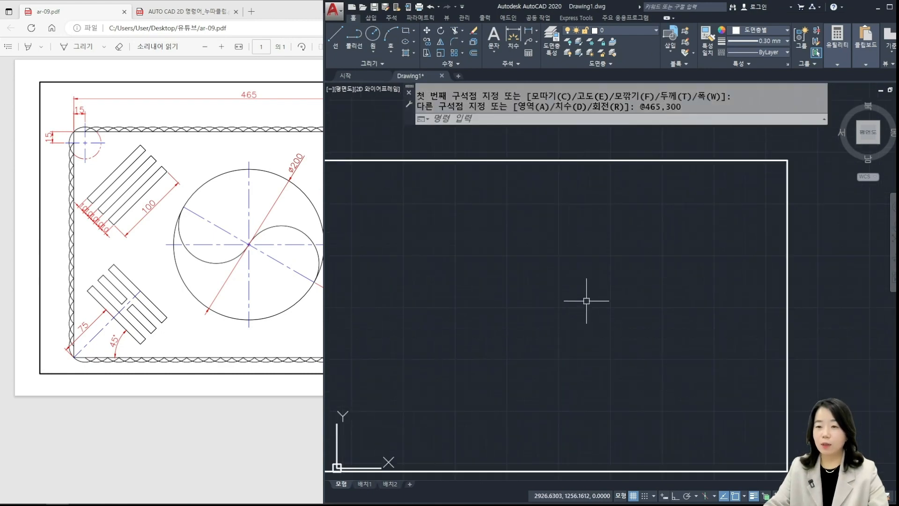
pyautogui.scroll(-2, 590, 285)
pyautogui.moveTo(590, 285); pyautogui.dragTo(598, 266, button='middle')
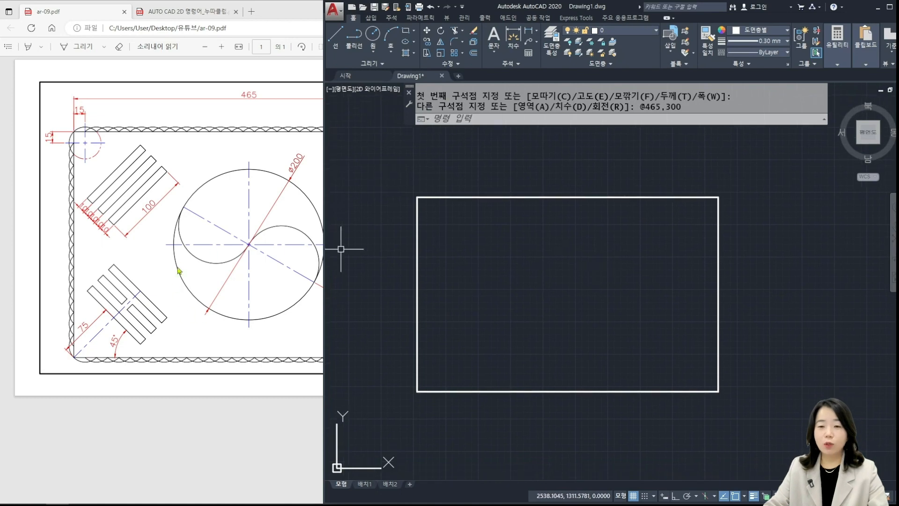
# Draw a horizontal line across the rectangle from the midpoint of its left side to the midpoint of its right side.
pyautogui.click(261, 315)
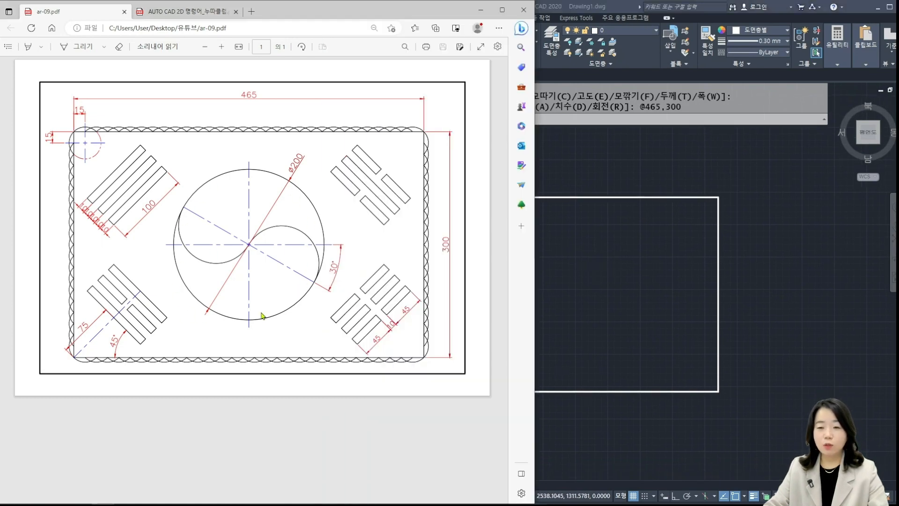
pyautogui.click(591, 319)
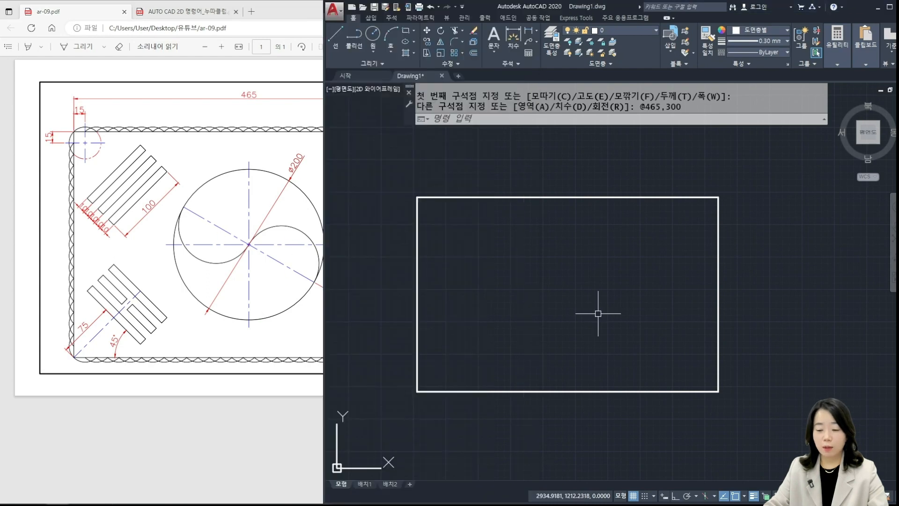
pyautogui.press('Delete')
pyautogui.write('l')
pyautogui.press('Return')
pyautogui.click(417, 294)
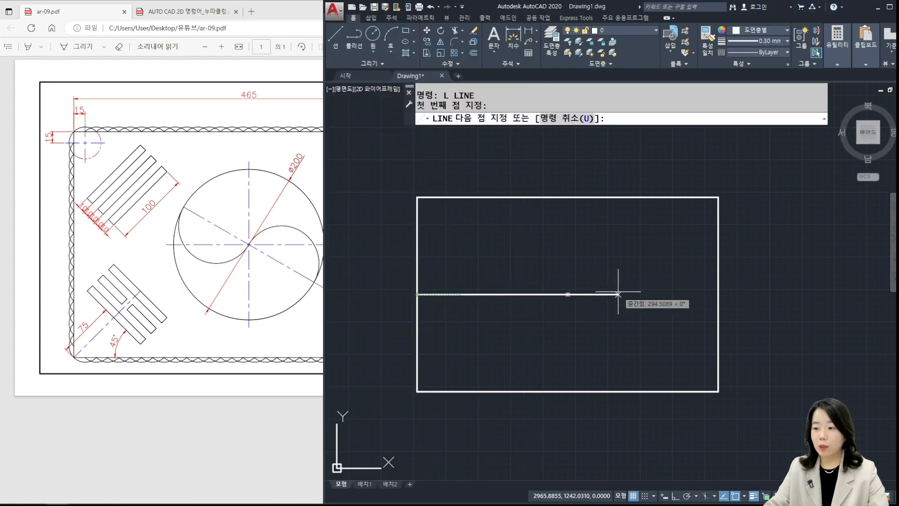
pyautogui.click(718, 294)
pyautogui.press('Return')
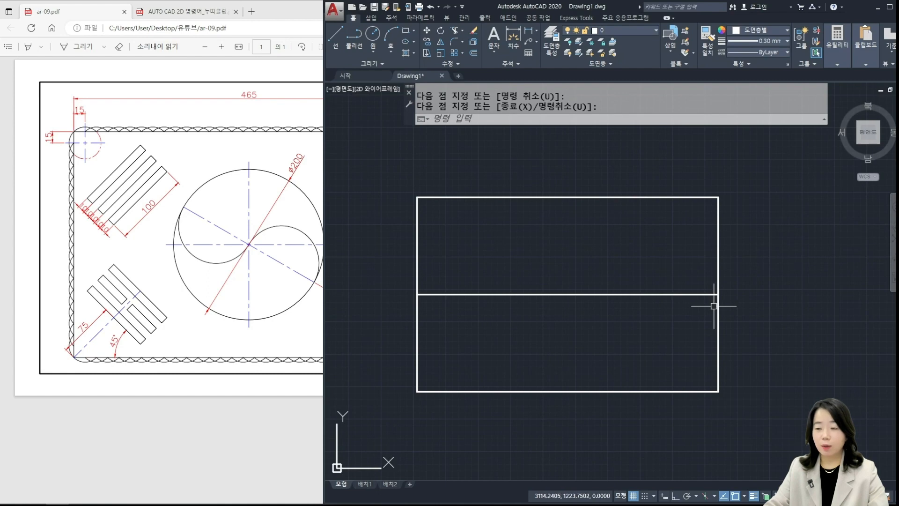
# Draw a circle of radius 100 centred on the midpoint of the horizontal line.
pyautogui.write('c')
pyautogui.press('Return')
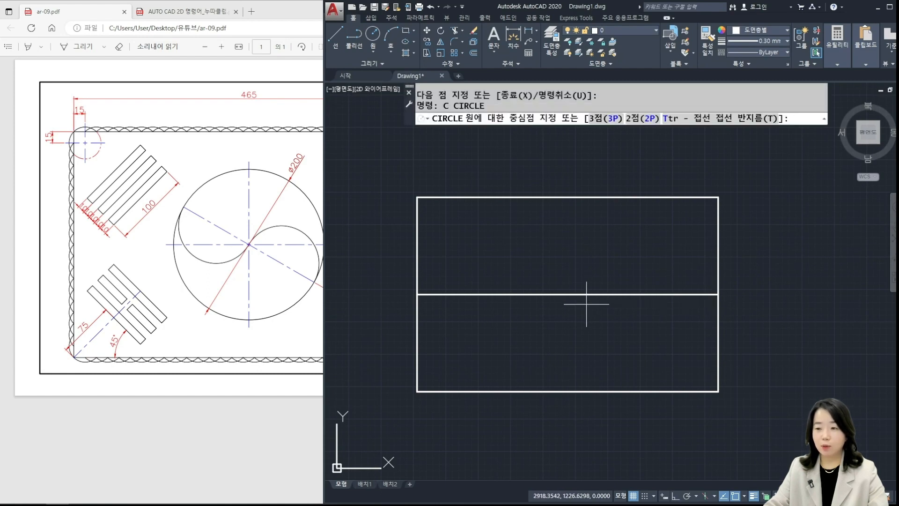
pyautogui.click(567, 294)
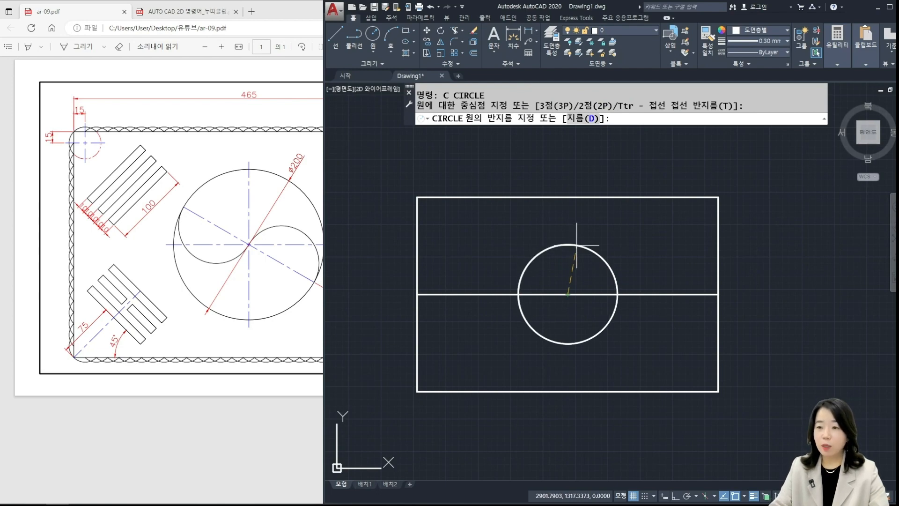
pyautogui.write('100')
pyautogui.press('Return')
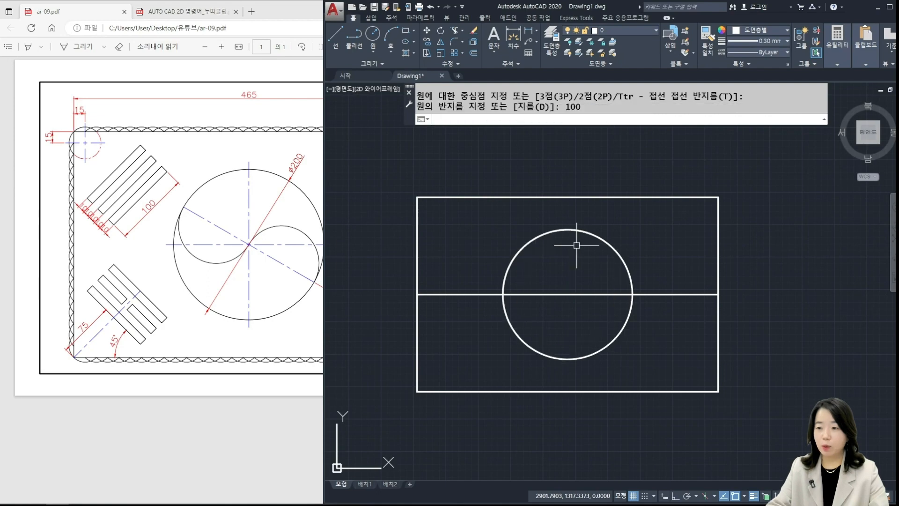
pyautogui.scroll(2, 569, 284)
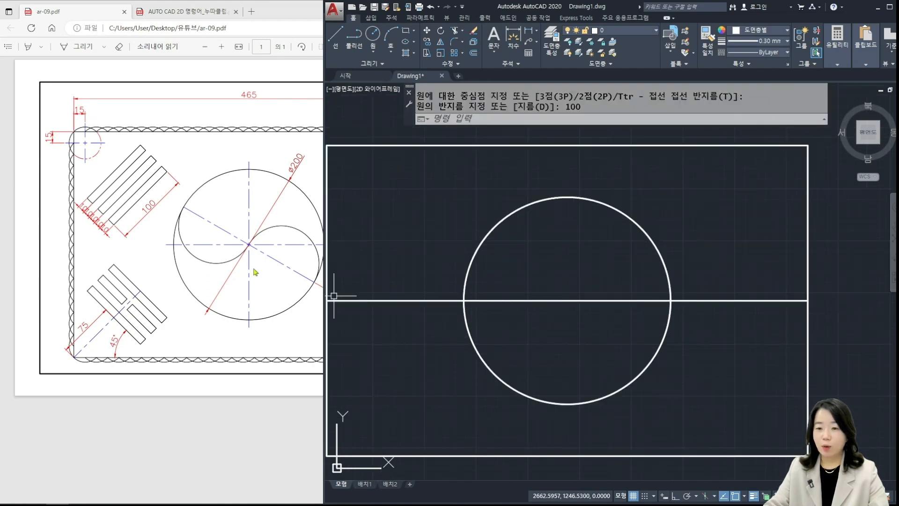
# Check the central symbol in the reference drawing and draw a two-point circle from the large circle's left quadrant to its centre.
pyautogui.click(255, 247)
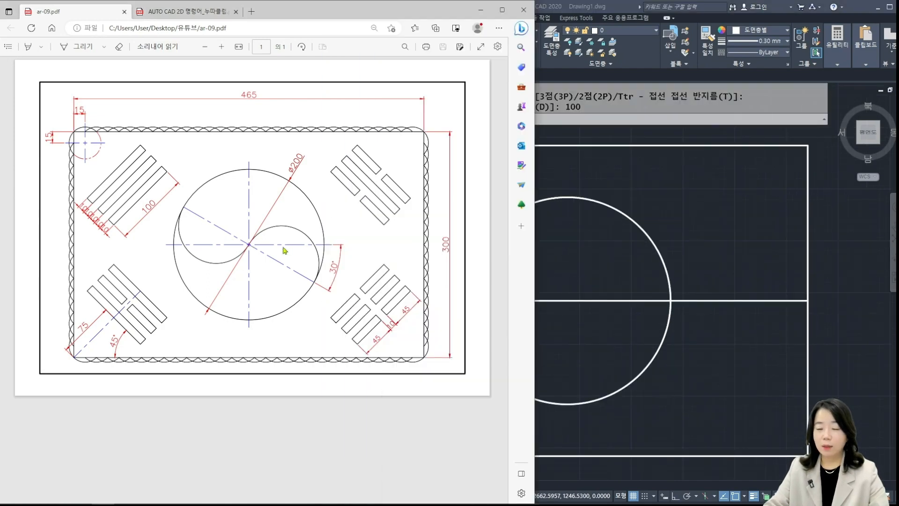
pyautogui.keyDown('ctrl'); pyautogui.scroll(1, 283, 249); pyautogui.keyUp('ctrl')
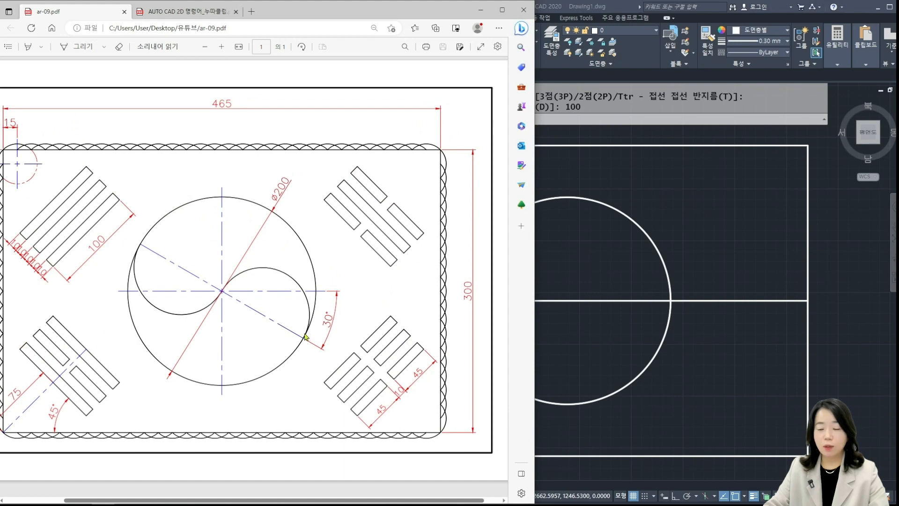
pyautogui.press('ctrl')
pyautogui.press('ctrl')
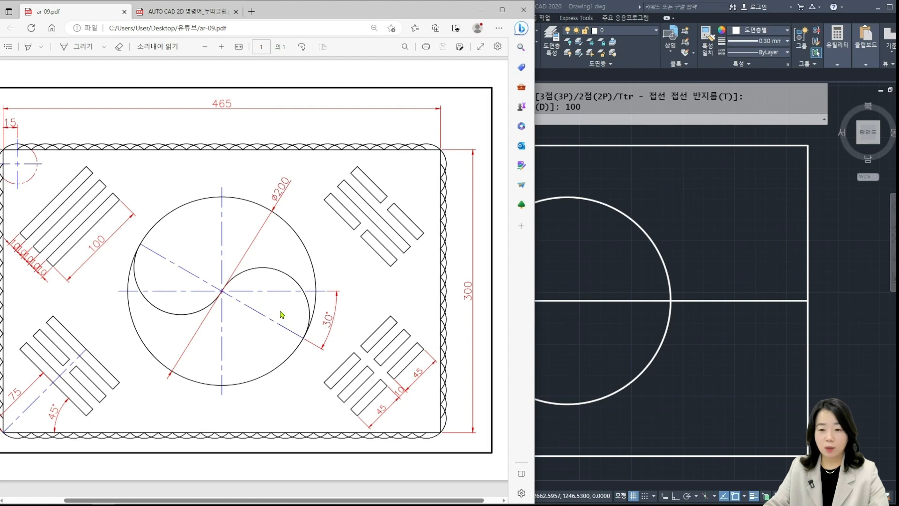
pyautogui.click(570, 317)
pyautogui.write('c')
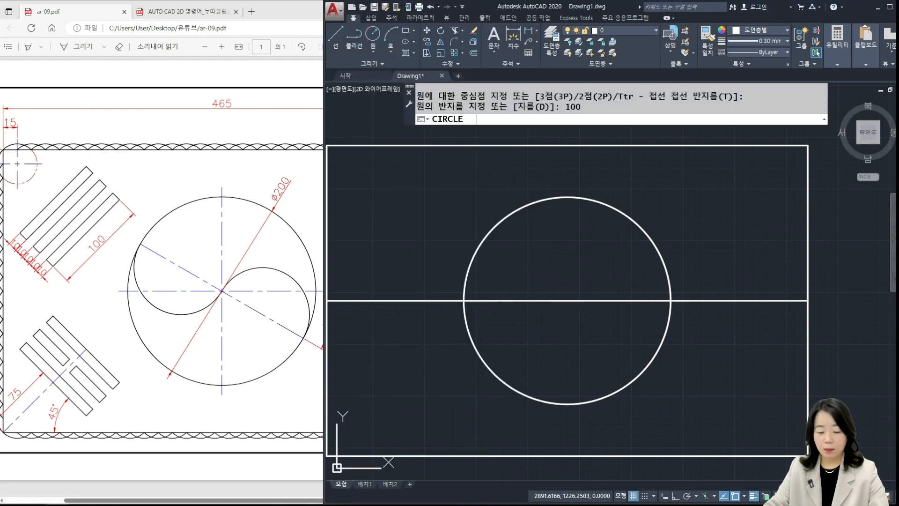
pyautogui.press('Return')
pyautogui.write('2p')
pyautogui.press('Return')
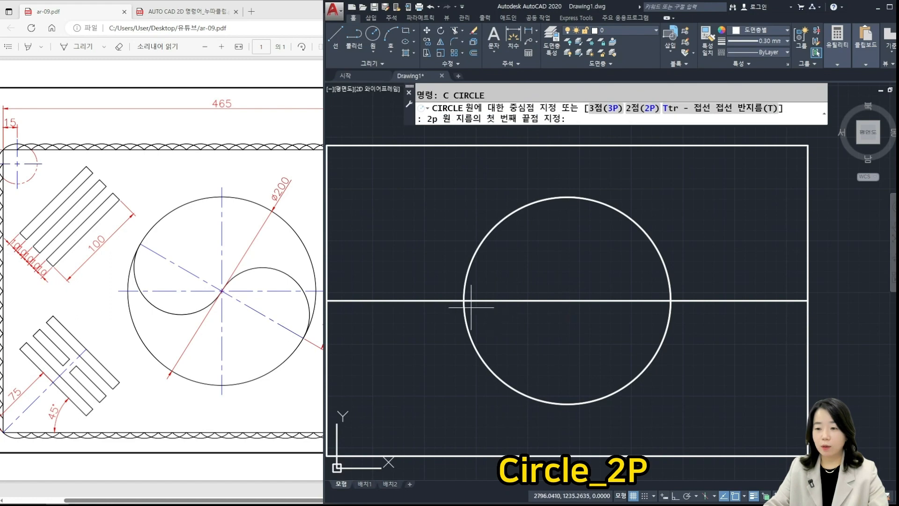
pyautogui.click(464, 300)
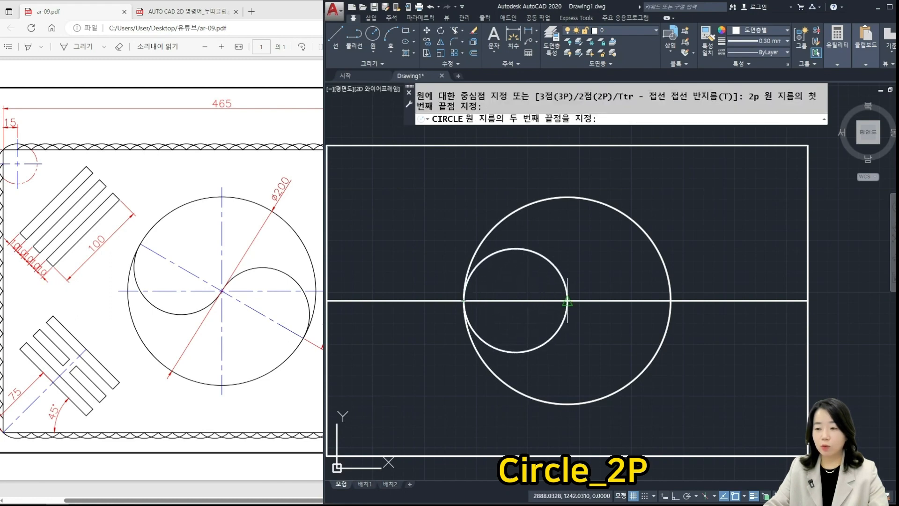
pyautogui.click(567, 300)
# Draw a second two-point circle from the large circle's centre to its right quadrant.
pyautogui.press('Return')
pyautogui.write('2p')
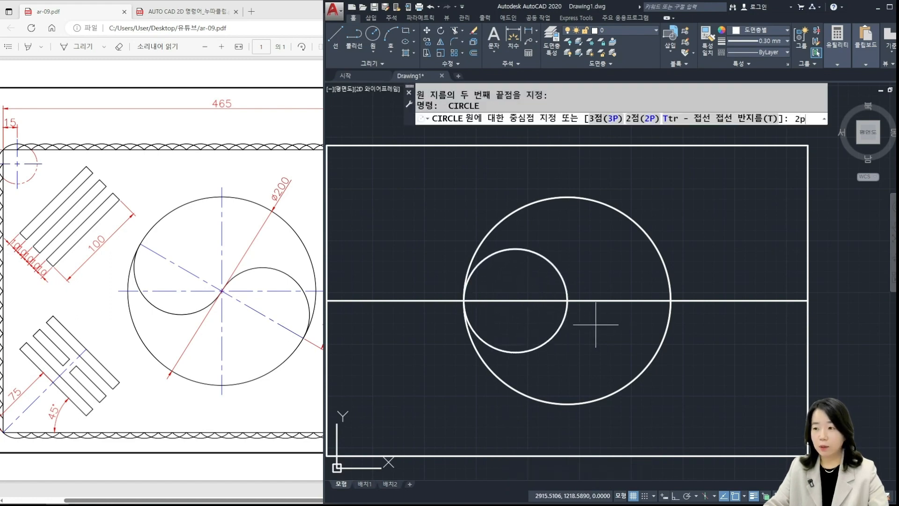
pyautogui.press('Return')
pyautogui.click(568, 300)
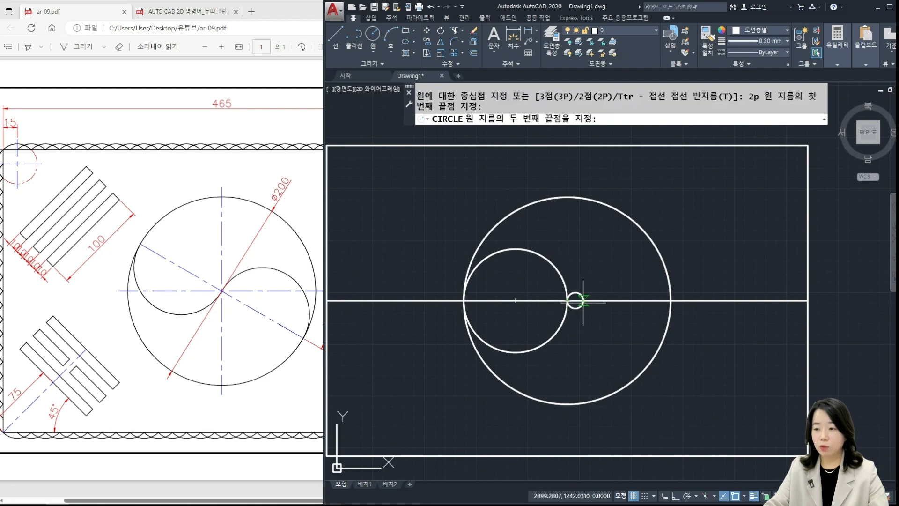
pyautogui.click(670, 302)
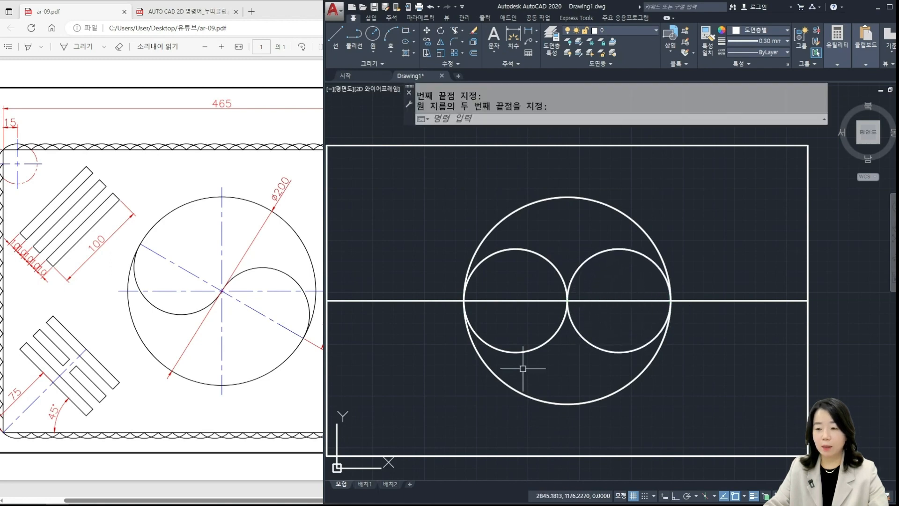
# Trim away the upper half of the left small circle and the lower half of the right one to leave an S-curve.
pyautogui.write('t')
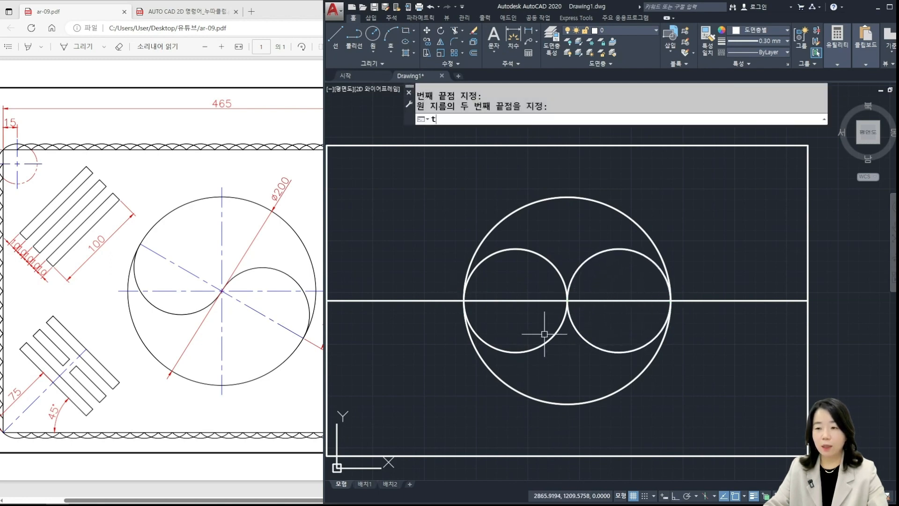
pyautogui.write('r')
pyautogui.press('Return')
pyautogui.press('Return')
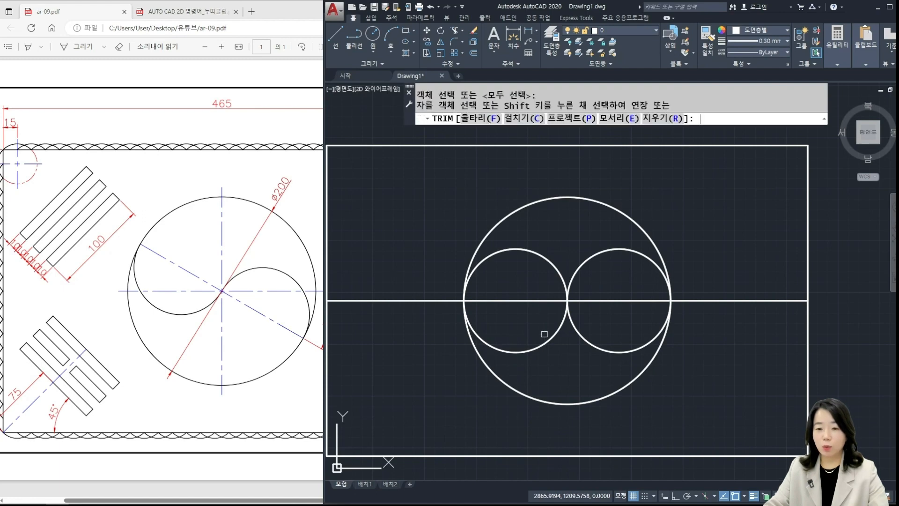
pyautogui.click(537, 255)
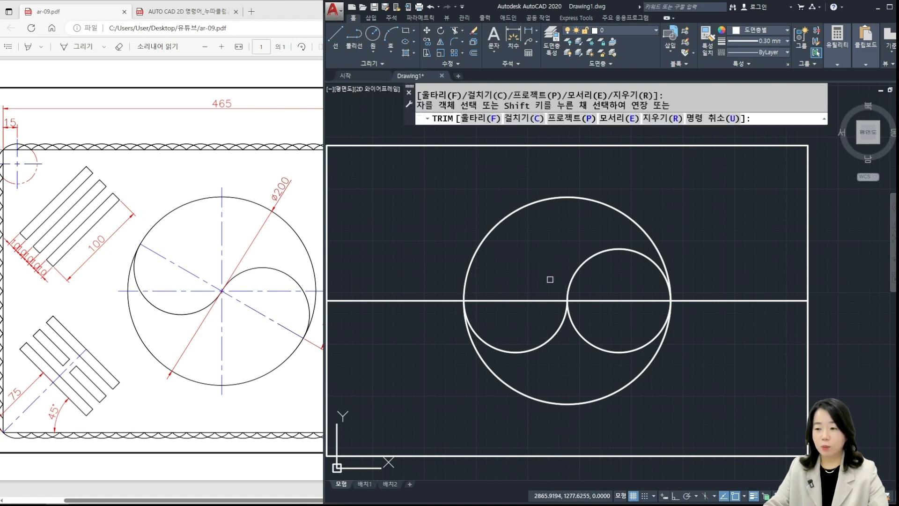
pyautogui.click(602, 351)
pyautogui.press('Return')
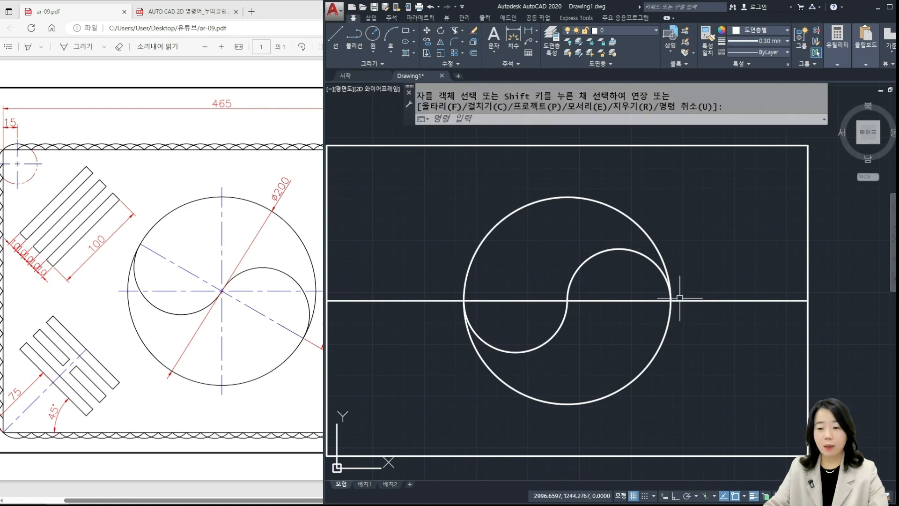
# Check the symbol's tilt in the reference drawing and rotate both S-curve arcs by -30 degrees about the large circle's centre.
pyautogui.click(294, 361)
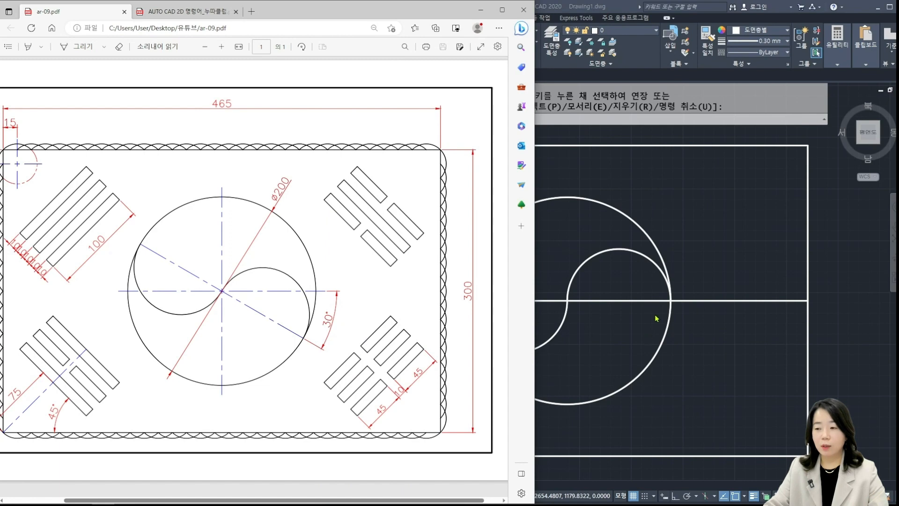
pyautogui.click(632, 343)
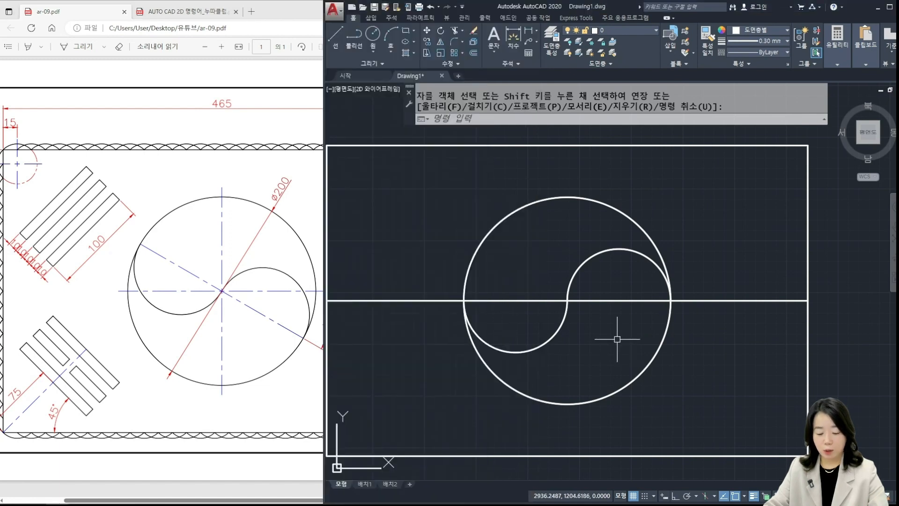
pyautogui.write('ro')
pyautogui.press('Return')
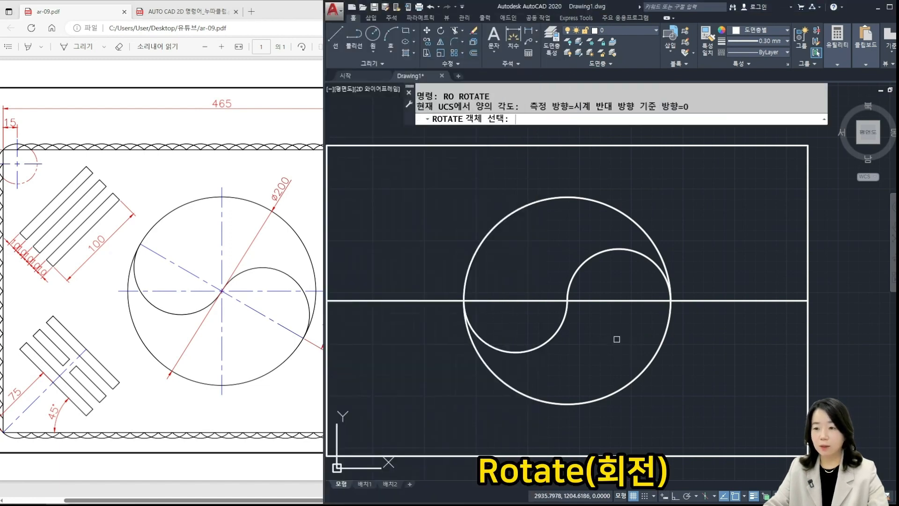
pyautogui.click(553, 338)
pyautogui.click(582, 262)
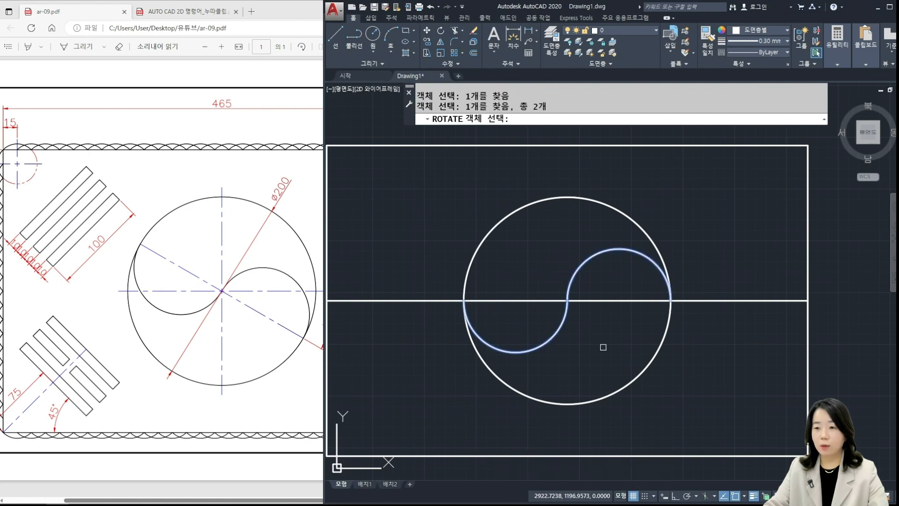
pyautogui.press('Return')
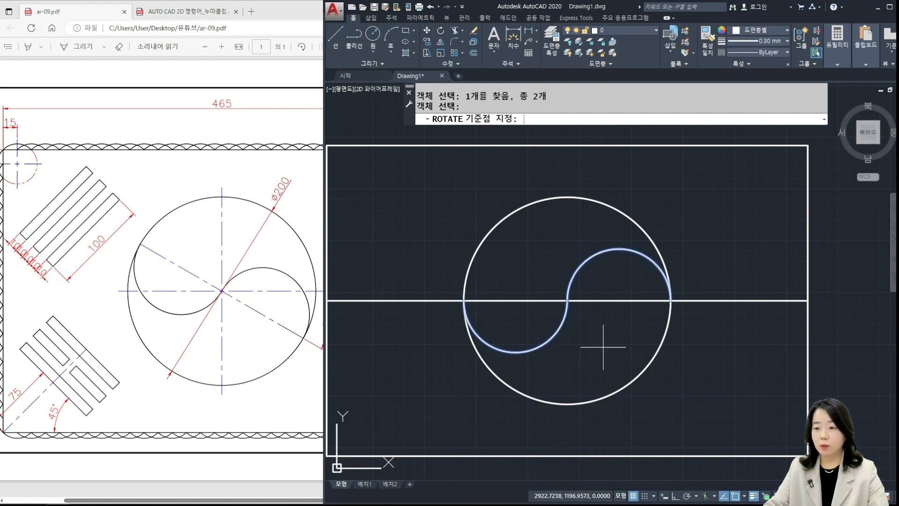
pyautogui.click(567, 300)
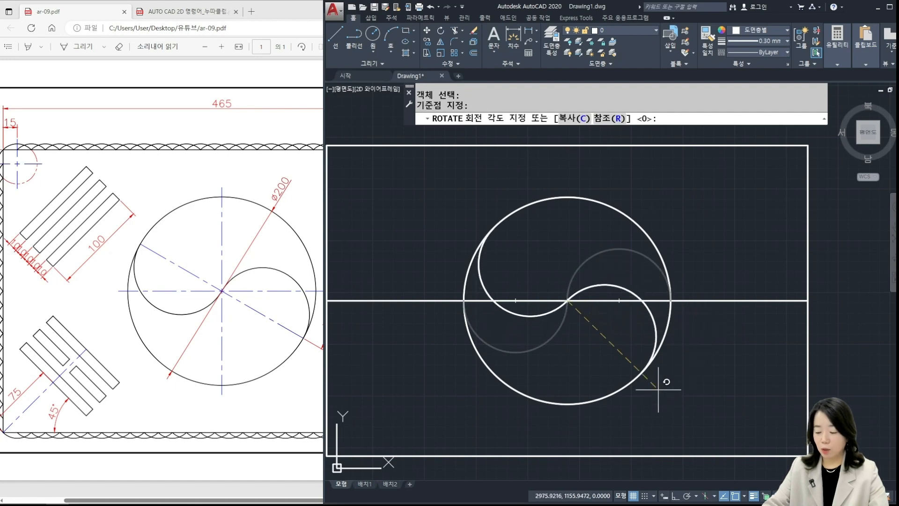
pyautogui.write('-30')
pyautogui.press('Return')
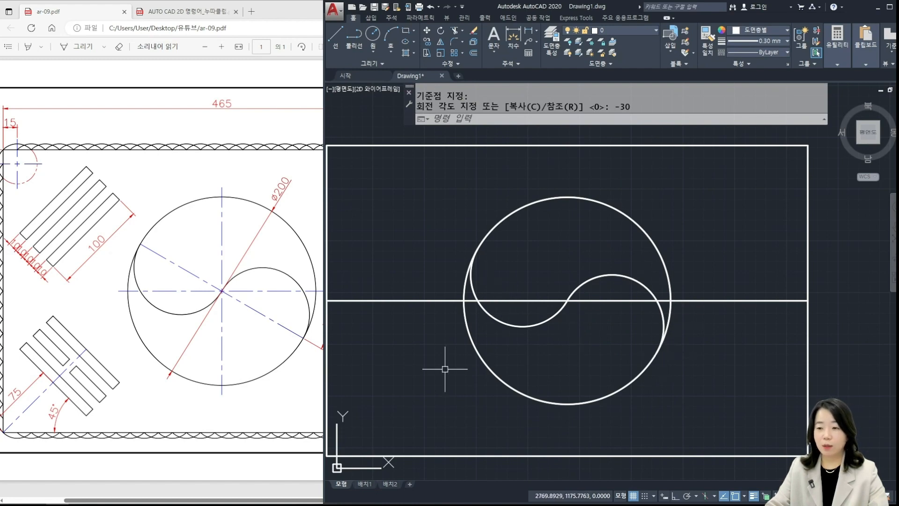
# Check the corner bar dimensions in the reference drawing and draw a rectangle 100 wide and 10 high below the flag frame.
pyautogui.click(78, 262)
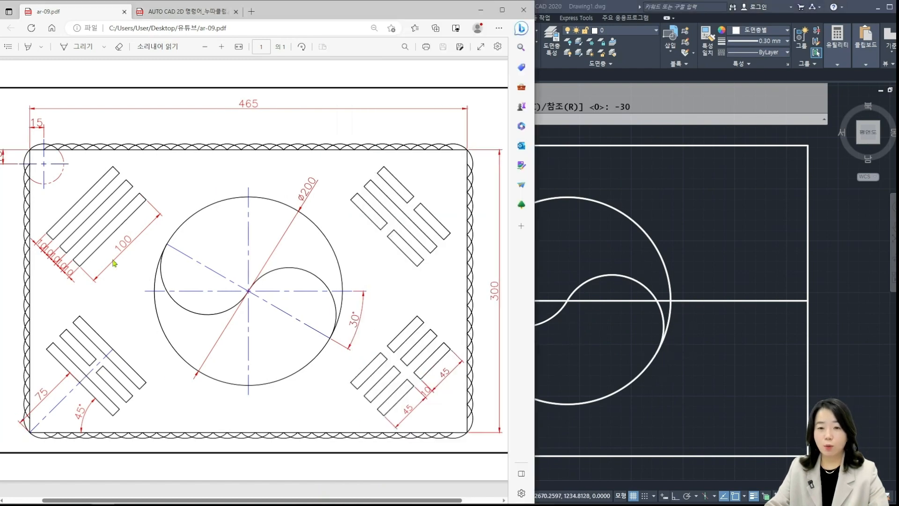
pyautogui.keyDown('ctrl'); pyautogui.scroll(1, 121, 225); pyautogui.keyUp('ctrl')
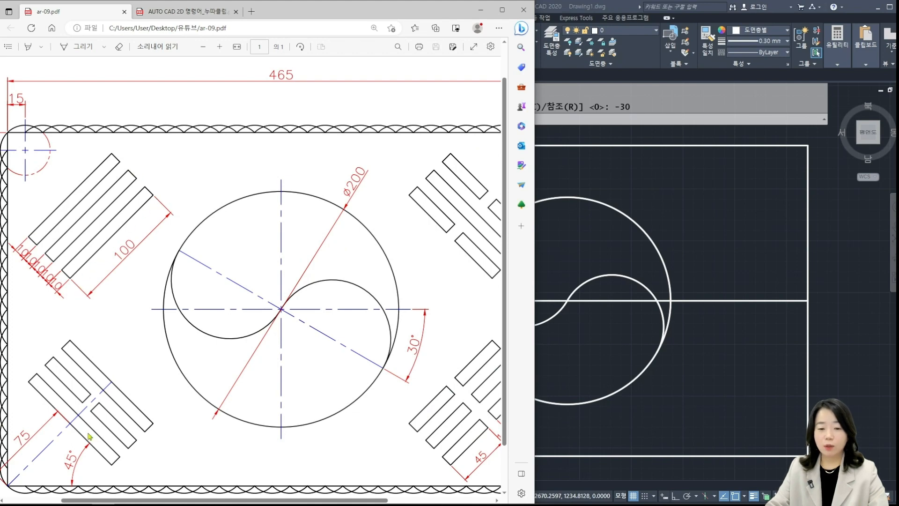
pyautogui.scroll(-1, 89, 436)
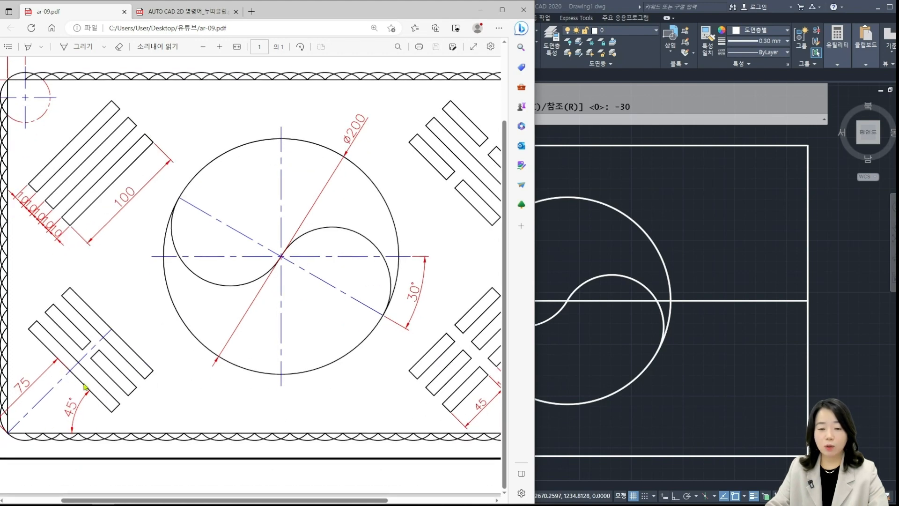
pyautogui.click(598, 428)
pyautogui.scroll(1, 526, 301)
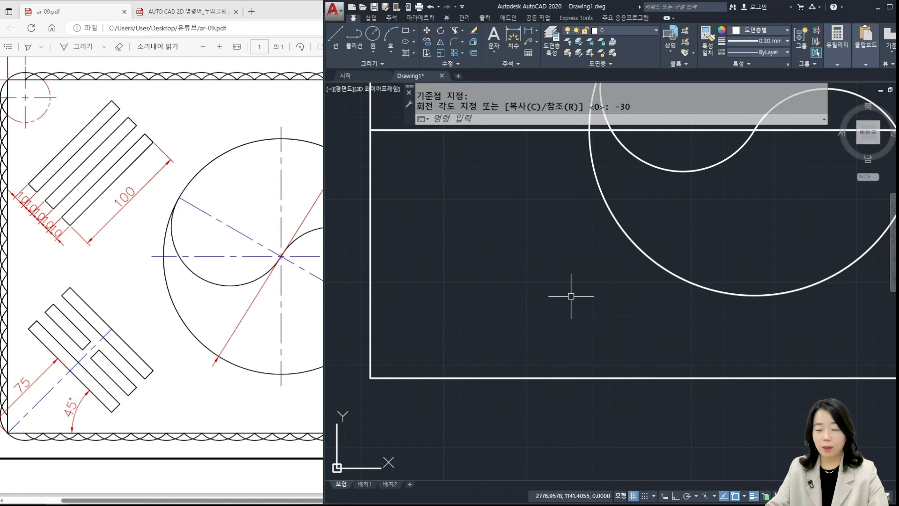
pyautogui.scroll(-2, 571, 296)
pyautogui.moveTo(571, 295); pyautogui.dragTo(513, 296, button='middle')
pyautogui.write('rec')
pyautogui.press('Return')
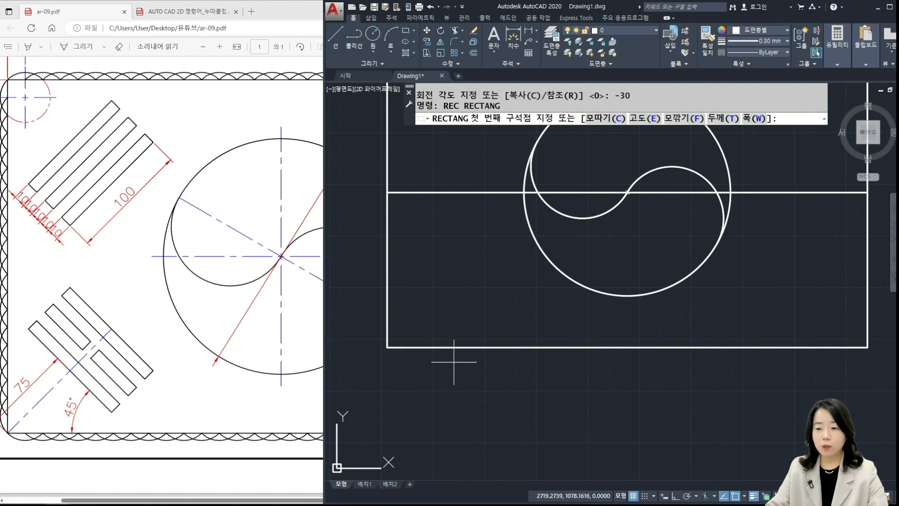
pyautogui.moveTo(455, 305); pyautogui.dragTo(430, 301, button='middle')
pyautogui.moveTo(430, 302); pyautogui.dragTo(434, 162, button='middle')
pyautogui.scroll(2, 435, 163)
pyautogui.click(477, 345)
pyautogui.write('@1')
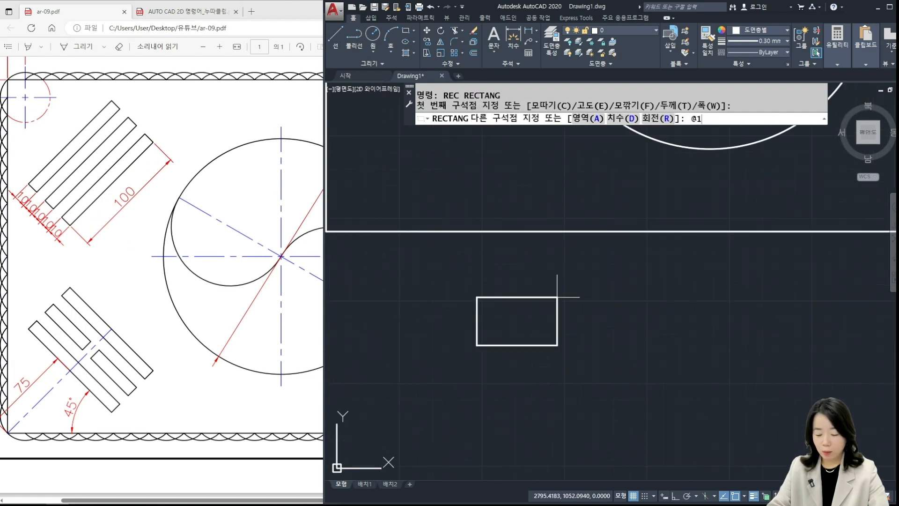
pyautogui.write('00,10')
pyautogui.press('Return')
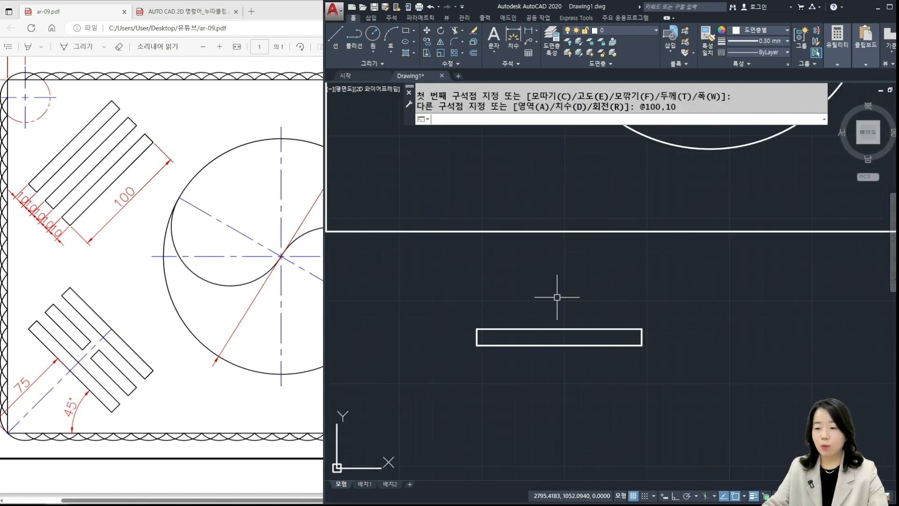
# Copy the bar straight down with the Array option, using 3 items spaced 20 apart with Ortho on.
pyautogui.moveTo(556, 318); pyautogui.dragTo(554, 232, button='middle')
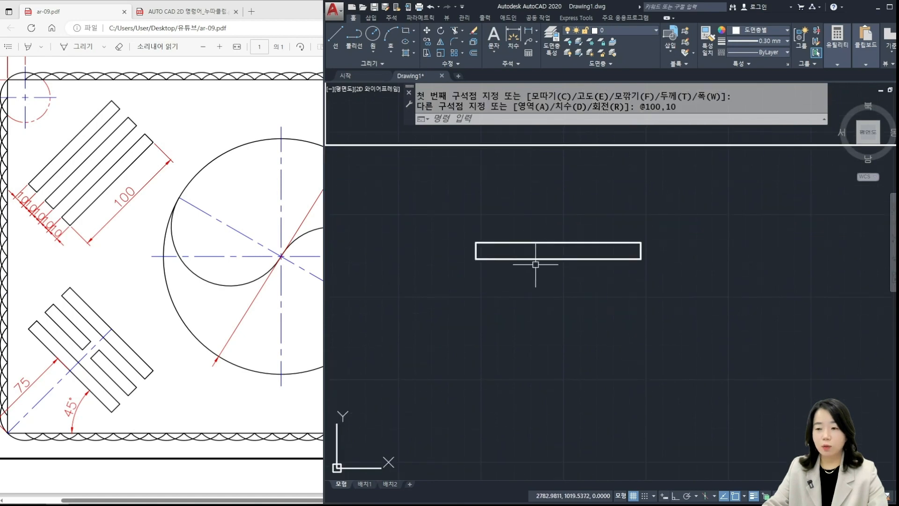
pyautogui.write('c')
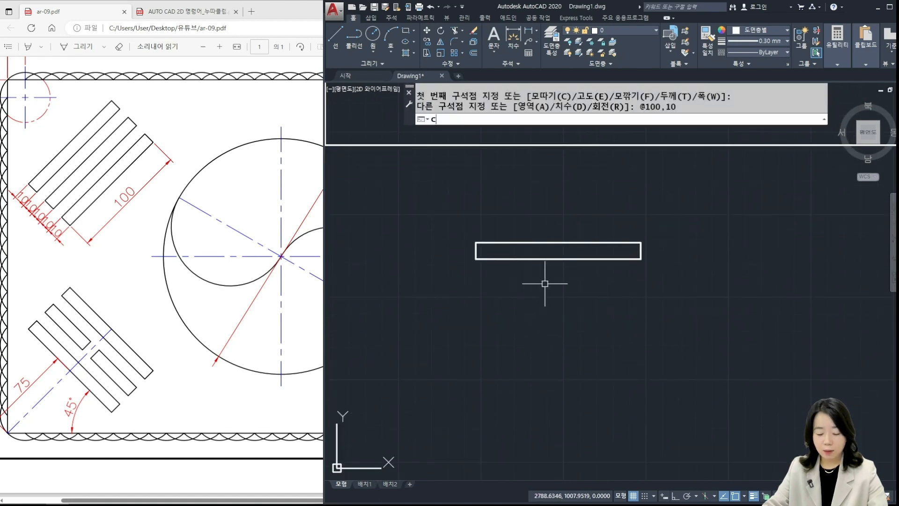
pyautogui.write('o')
pyautogui.press('Return')
pyautogui.click(586, 275)
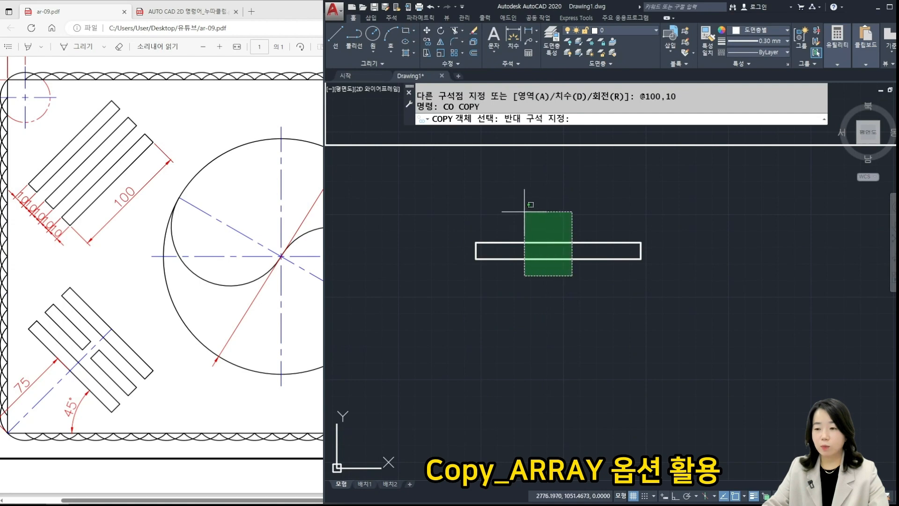
pyautogui.click(524, 211)
pyautogui.press('Return')
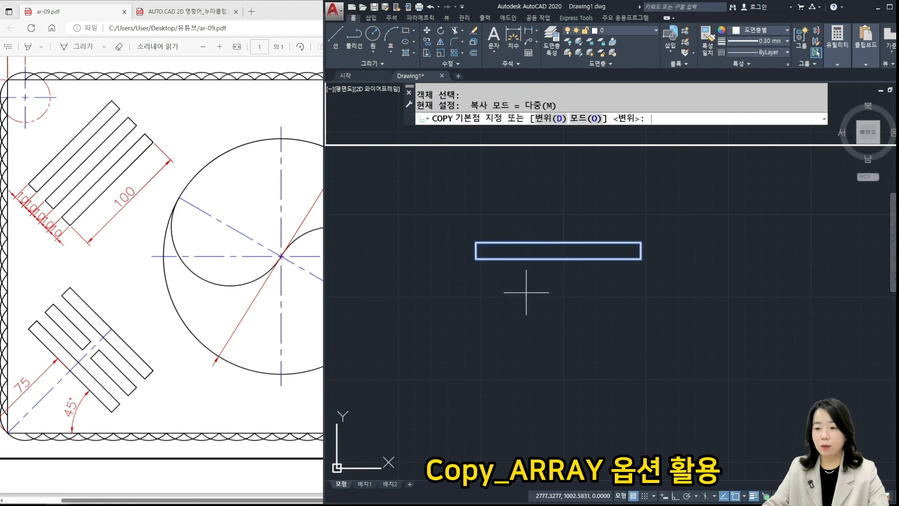
pyautogui.click(475, 242)
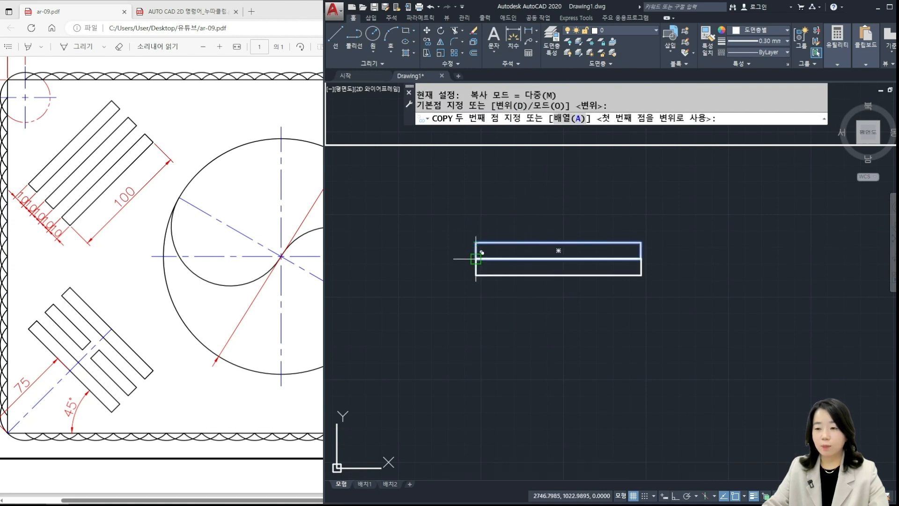
pyautogui.scroll(2, 475, 259)
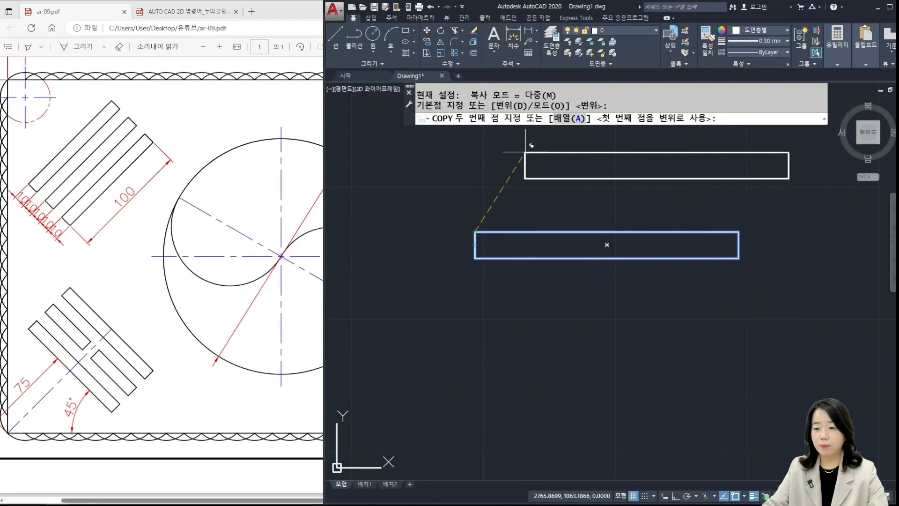
pyautogui.press('F8')
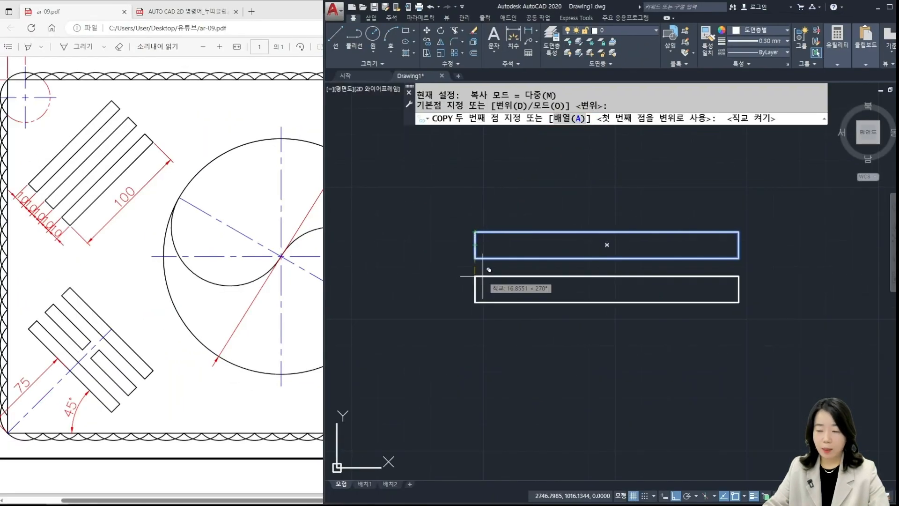
pyautogui.press('Return')
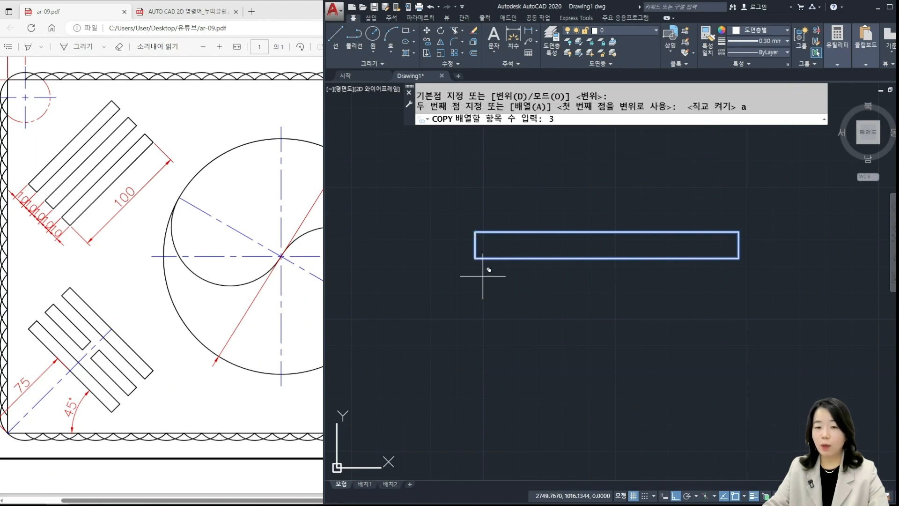
pyautogui.press('Return')
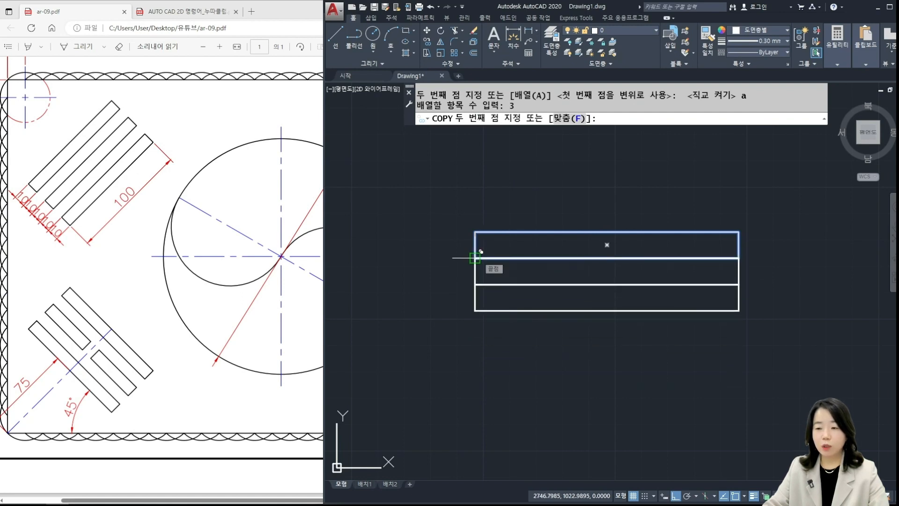
pyautogui.write('20')
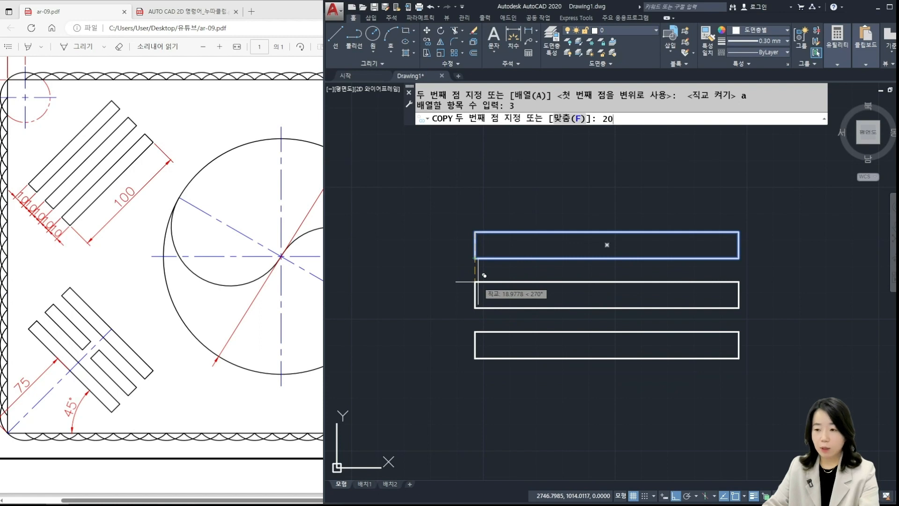
pyautogui.press('Return')
pyautogui.press('Return')
# Draw a guide line 75 long at 45 degrees from the flag frame's lower-left corner, with Ortho off.
pyautogui.scroll(-2, 663, 294)
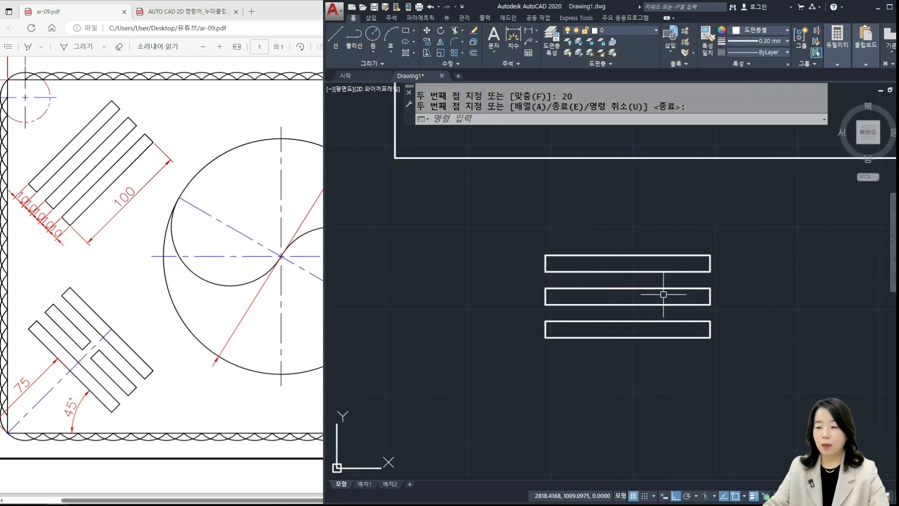
pyautogui.scroll(-2, 663, 294)
pyautogui.moveTo(643, 253); pyautogui.dragTo(631, 295, button='middle')
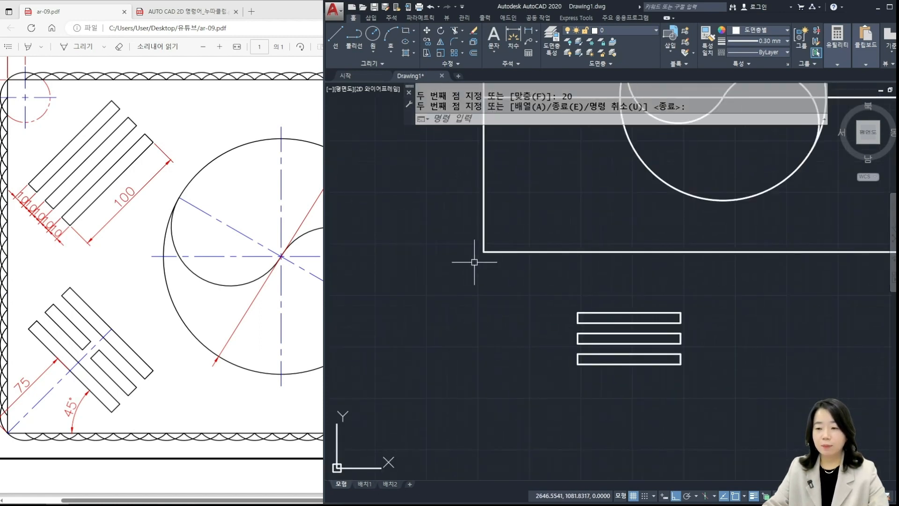
pyautogui.moveTo(513, 227); pyautogui.dragTo(481, 268, button='middle')
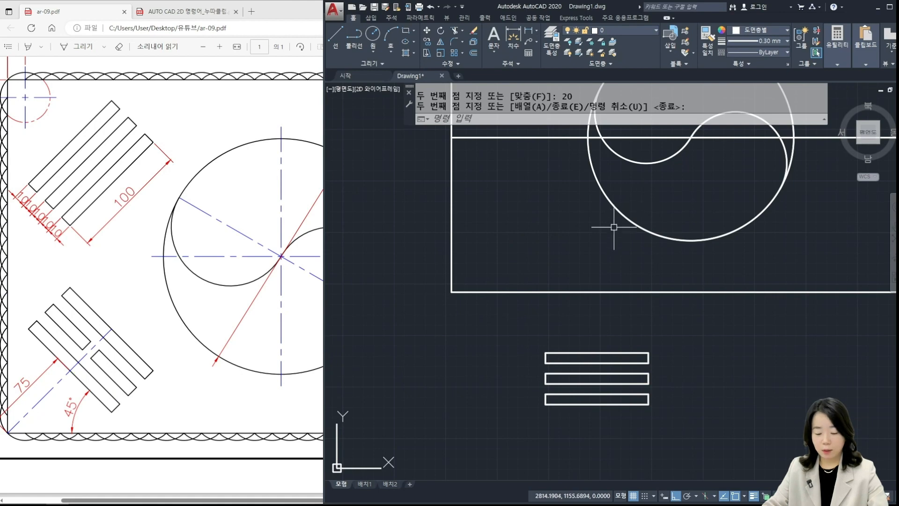
pyautogui.write('l')
pyautogui.press('Return')
pyautogui.click(451, 292)
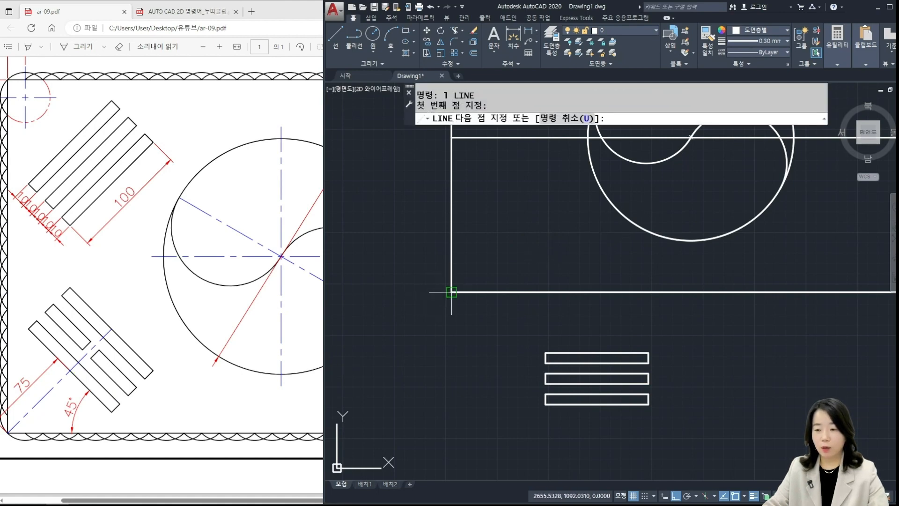
pyautogui.press('F8')
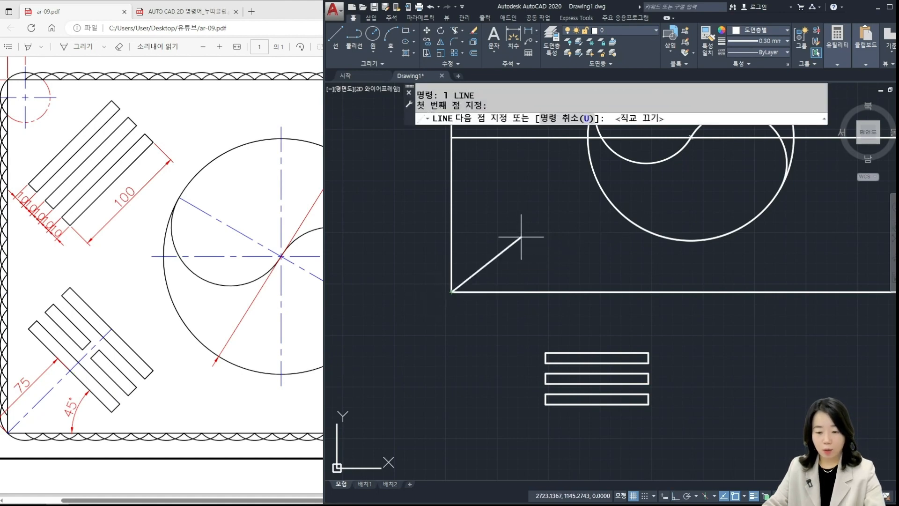
pyautogui.write('@')
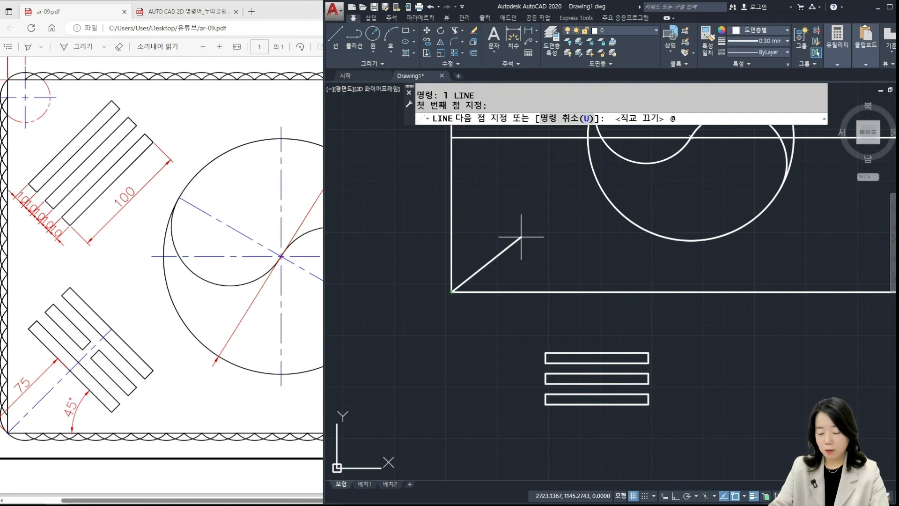
pyautogui.write('75<')
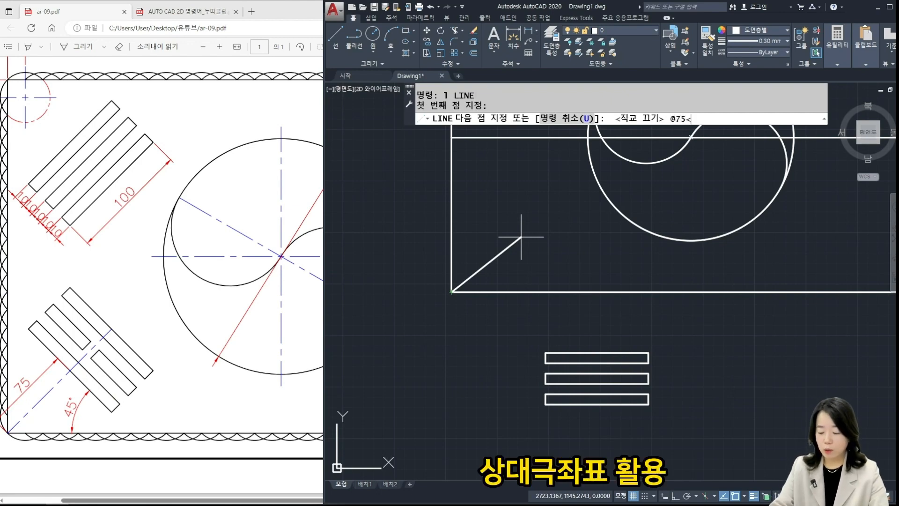
pyautogui.write('45')
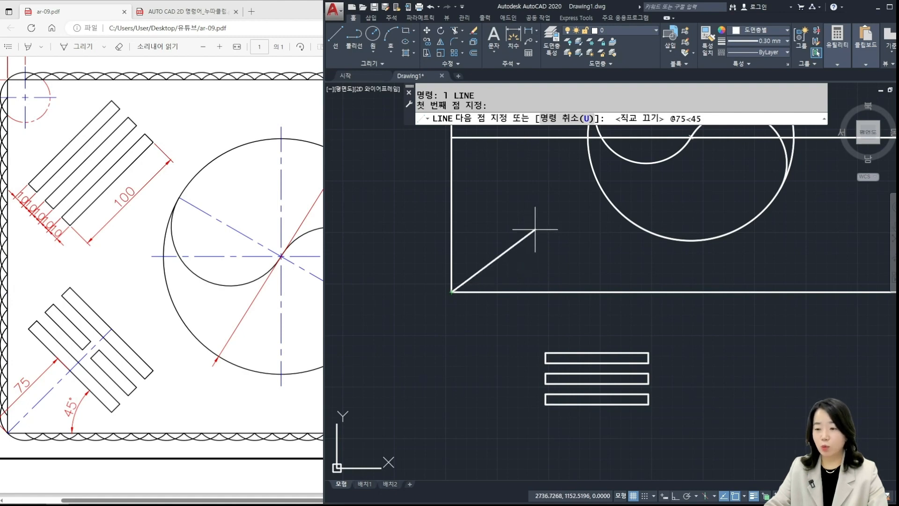
pyautogui.press('Return')
pyautogui.press('Return')
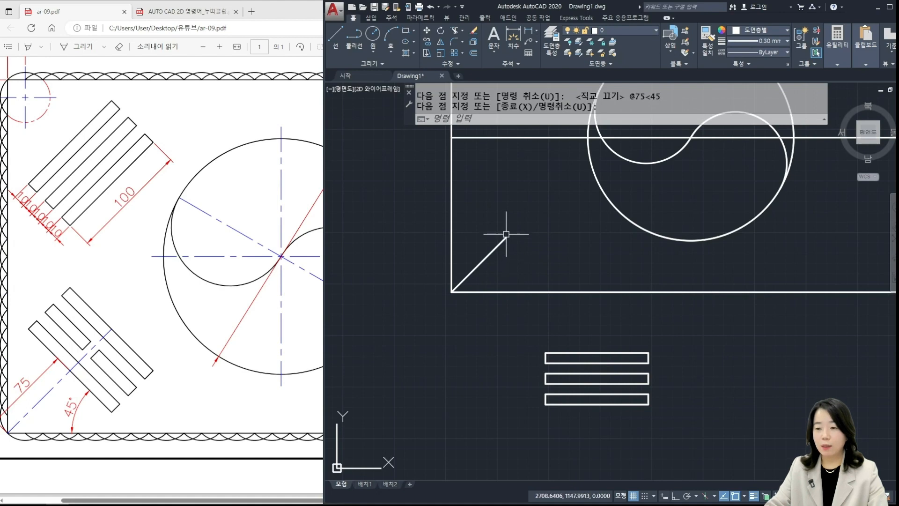
pyautogui.hotkey('ctrl', 'z')
pyautogui.press('Escape')
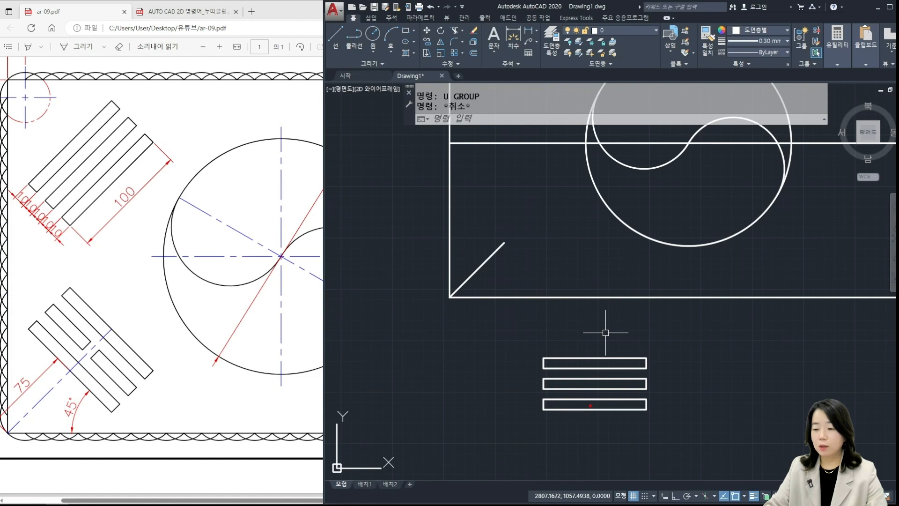
pyautogui.keyDown('ctrl'); pyautogui.moveTo(600, 412); pyautogui.dragTo(601, 415); pyautogui.keyUp('ctrl')
pyautogui.keyDown('ctrl'); pyautogui.keyDown('shift'); pyautogui.moveTo(504, 242); pyautogui.dragTo(595, 407); pyautogui.keyUp('shift'); pyautogui.keyUp('ctrl')
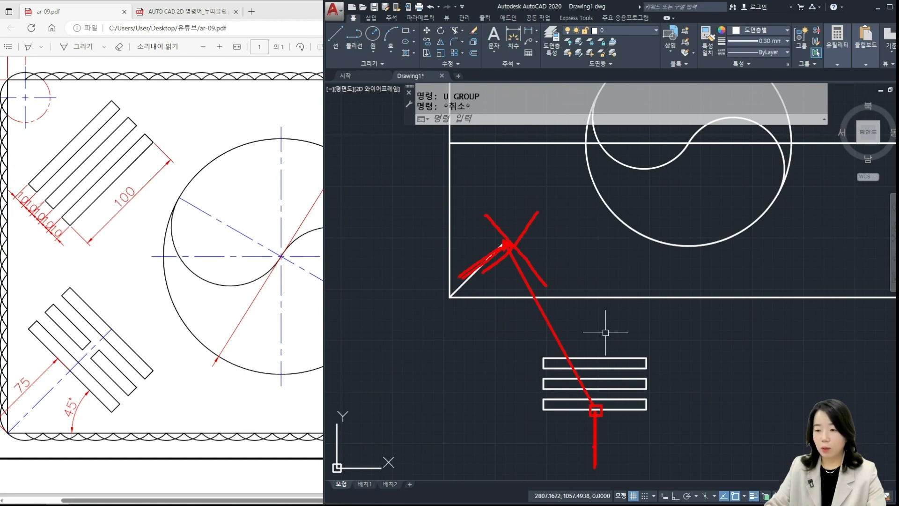
pyautogui.press('Escape')
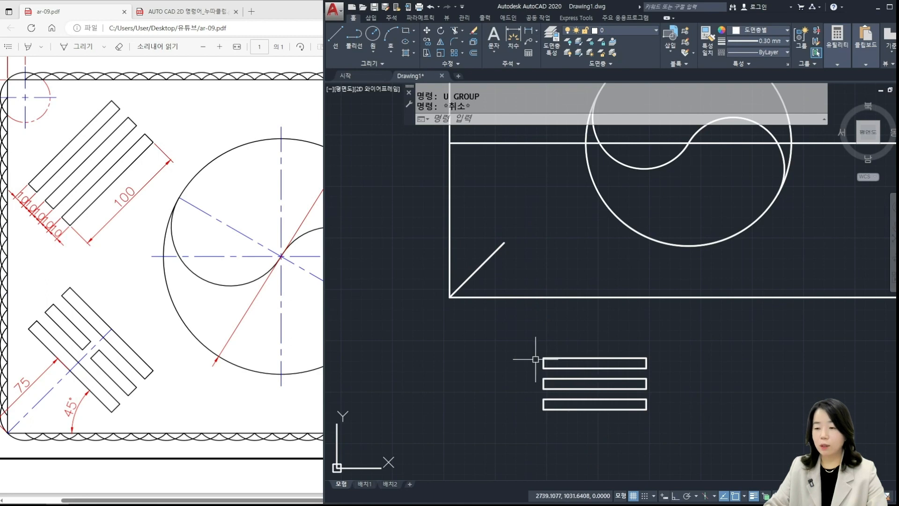
# Align the three bars to the 45-degree guide line without scaling, placing the lowest bar's bottom-edge midpoint on the line's free end.
pyautogui.write('AL')
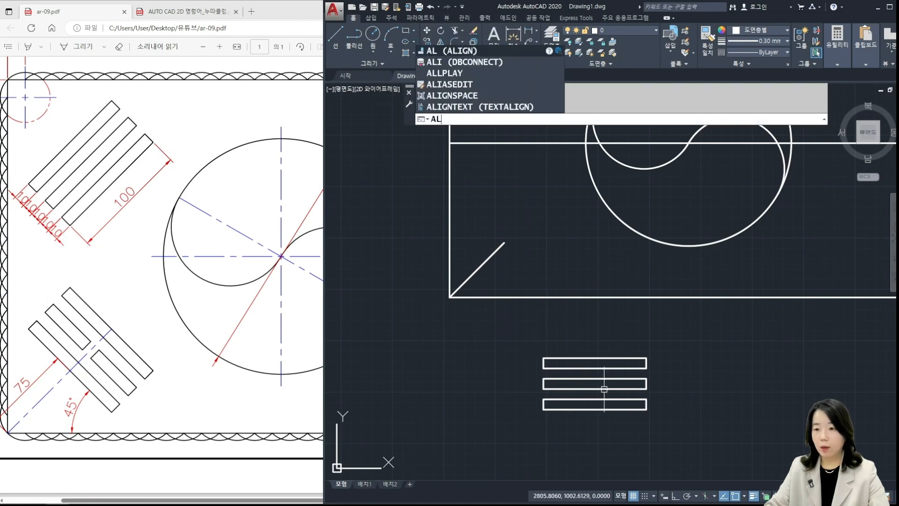
pyautogui.press('Return')
pyautogui.click(642, 433)
pyautogui.click(566, 330)
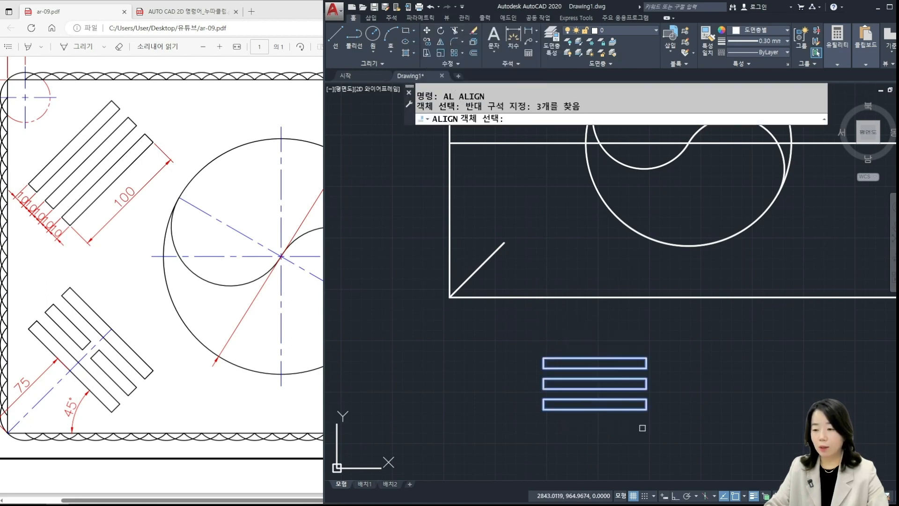
pyautogui.press('Return')
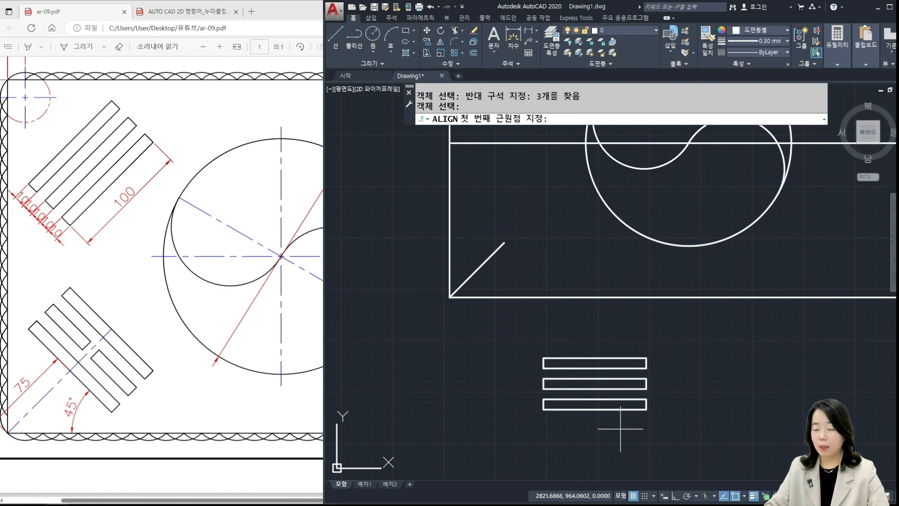
pyautogui.click(595, 408)
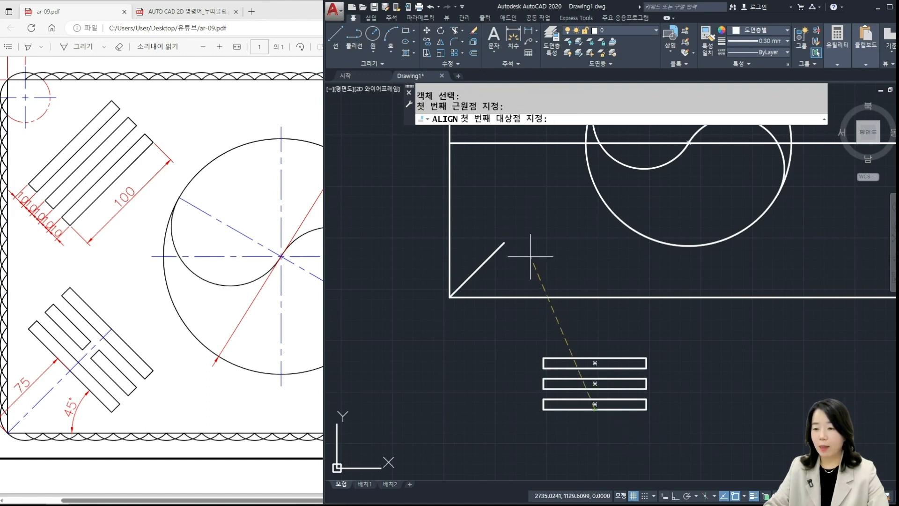
pyautogui.click(504, 242)
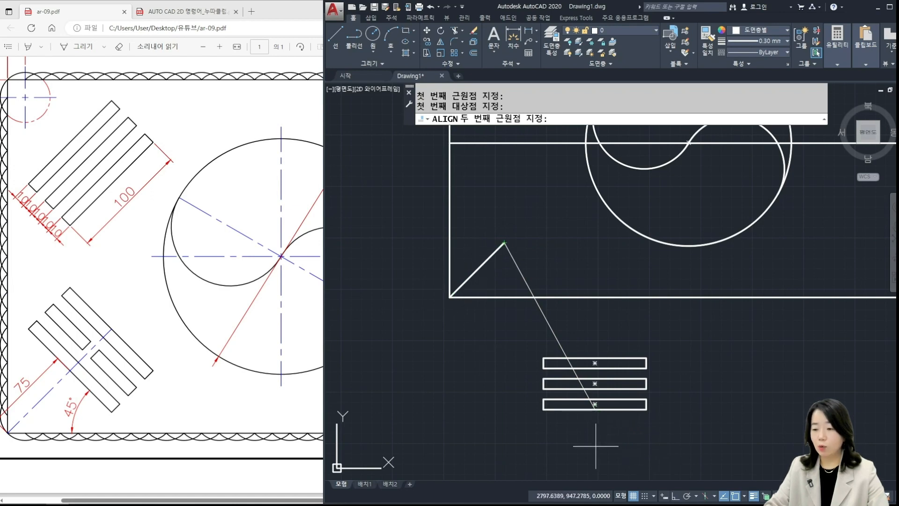
pyautogui.scroll(4, 594, 405)
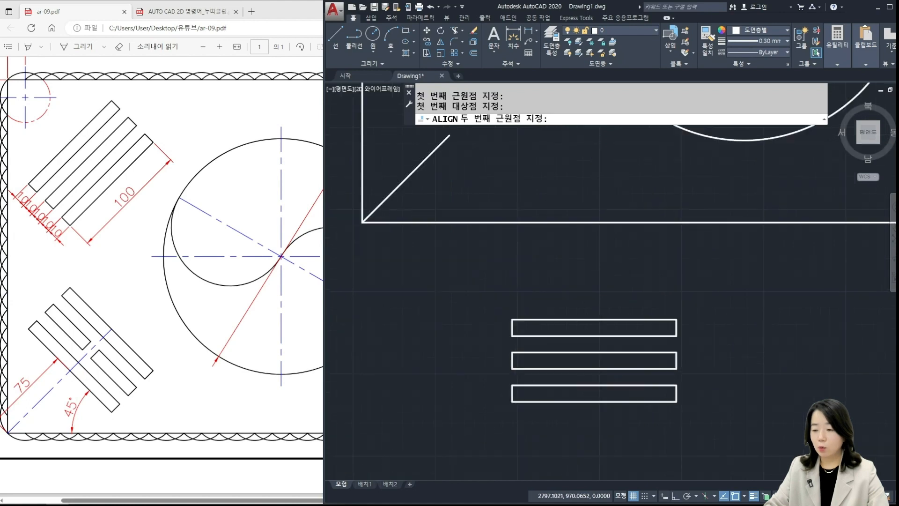
pyautogui.scroll(-4, 594, 421)
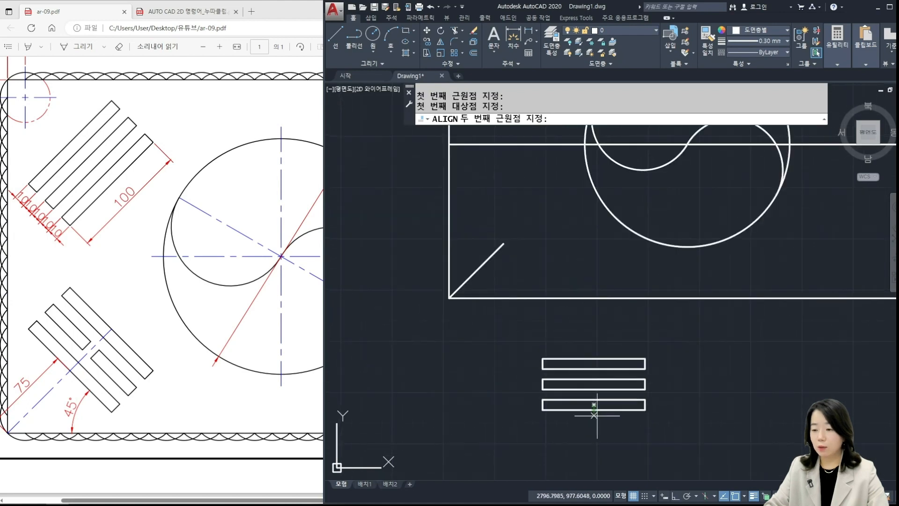
pyautogui.click(593, 447)
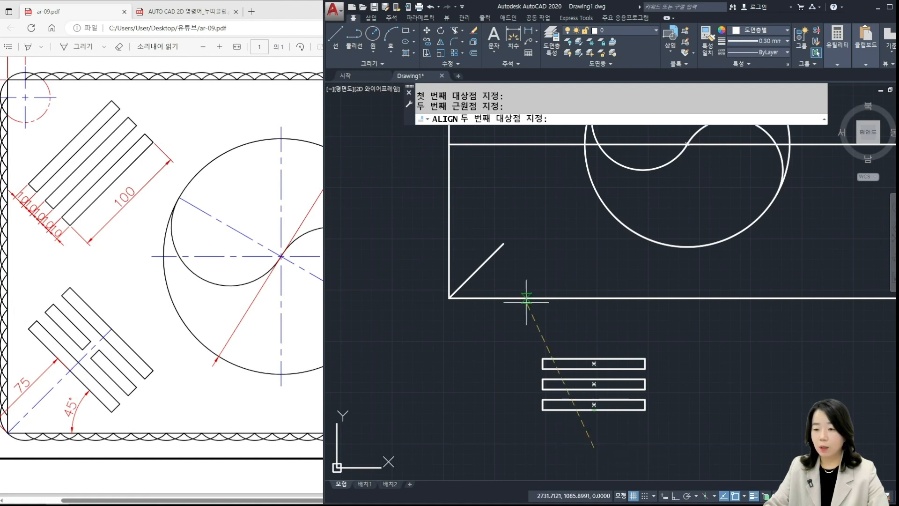
pyautogui.click(471, 279)
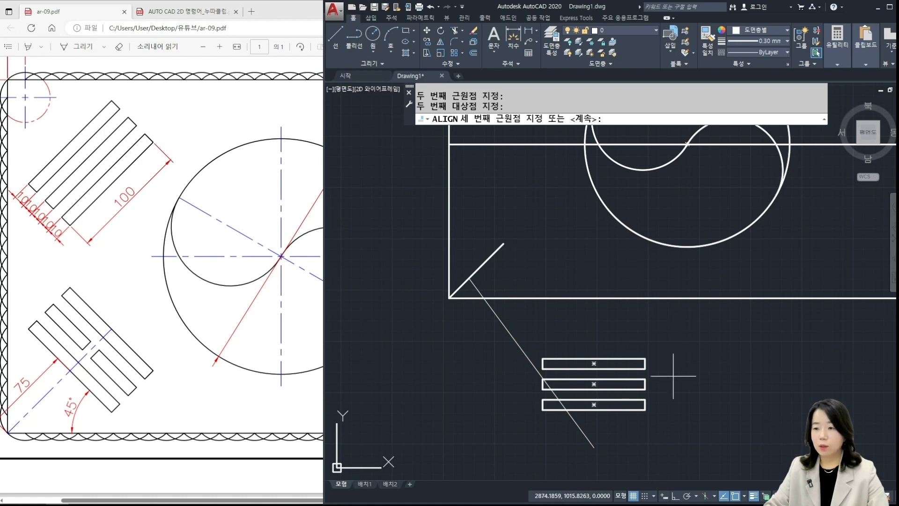
pyautogui.press('Return')
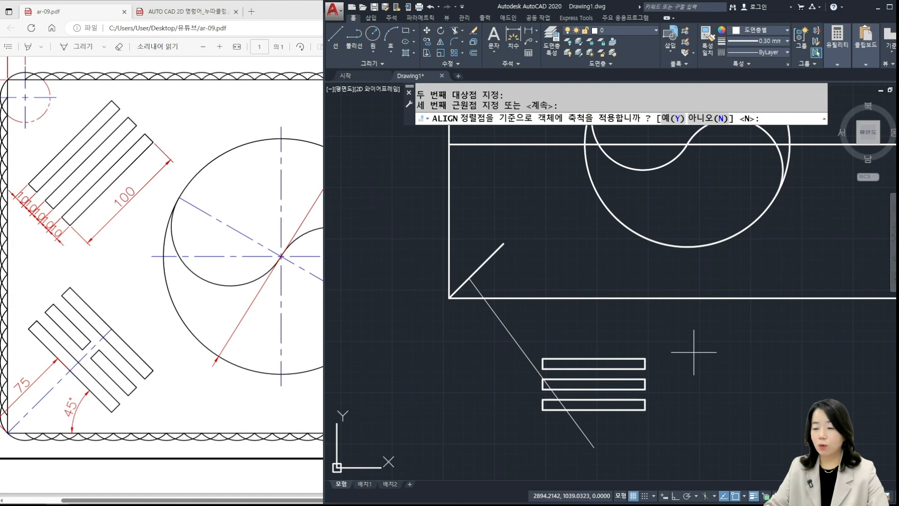
pyautogui.press('Return')
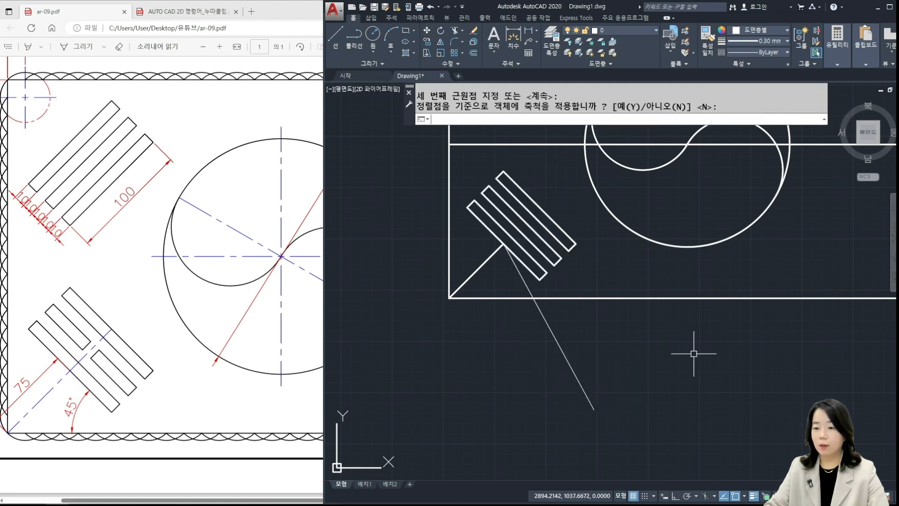
# Erase the 45-degree guide line between the frame's lower-left corner and the bars.
pyautogui.moveTo(481, 237); pyautogui.dragTo(472, 263, button='middle')
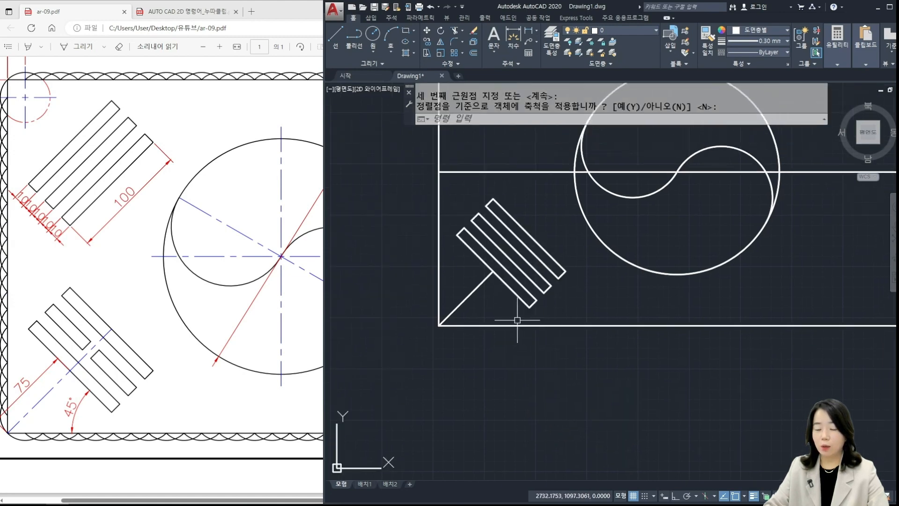
pyautogui.scroll(-3, 524, 318)
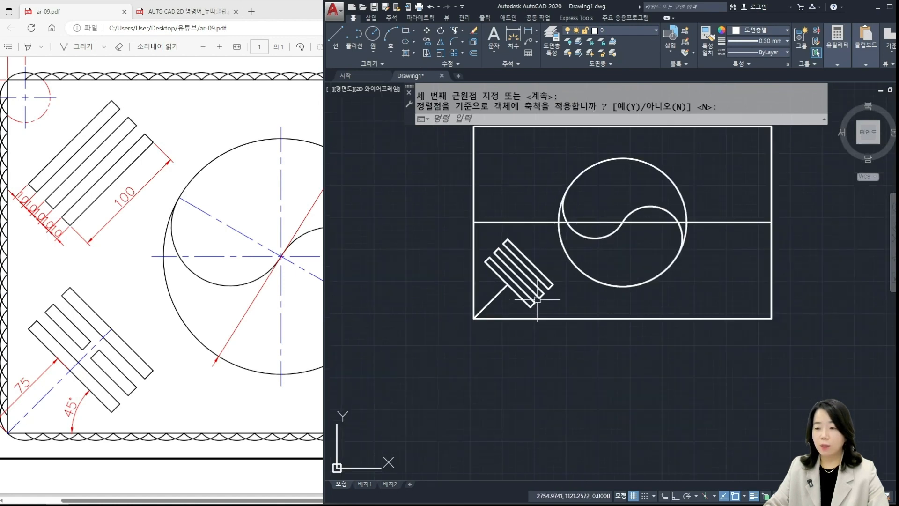
pyautogui.write('e')
pyautogui.press('Return')
pyautogui.click(480, 329)
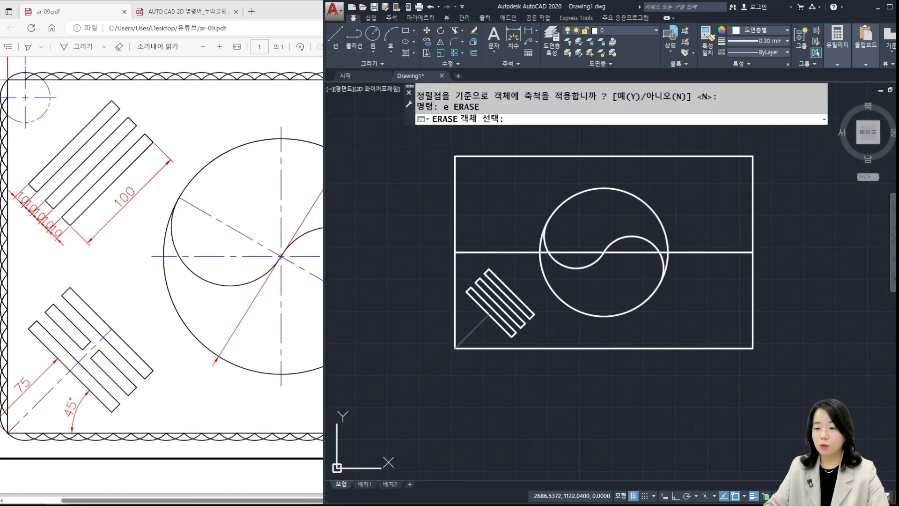
pyautogui.press('Return')
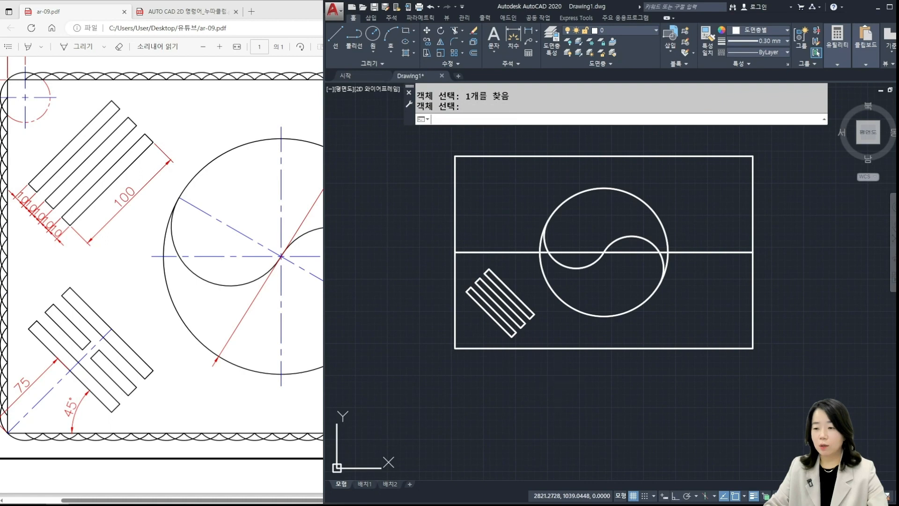
pyautogui.press('Escape')
# Mirror the three lower-left bars across the frame's horizontal centre line, keeping the originals.
pyautogui.write('mi')
pyautogui.press('Return')
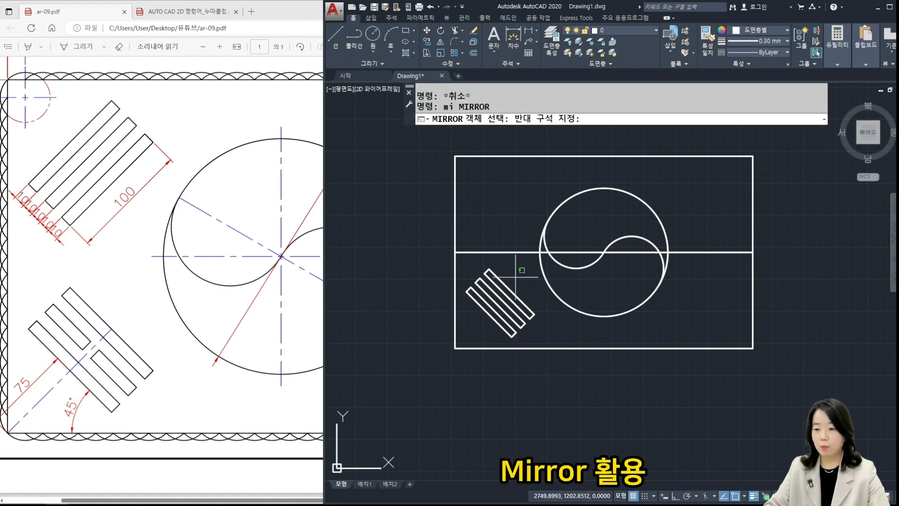
pyautogui.click(518, 271)
pyautogui.click(484, 331)
pyautogui.press('Return')
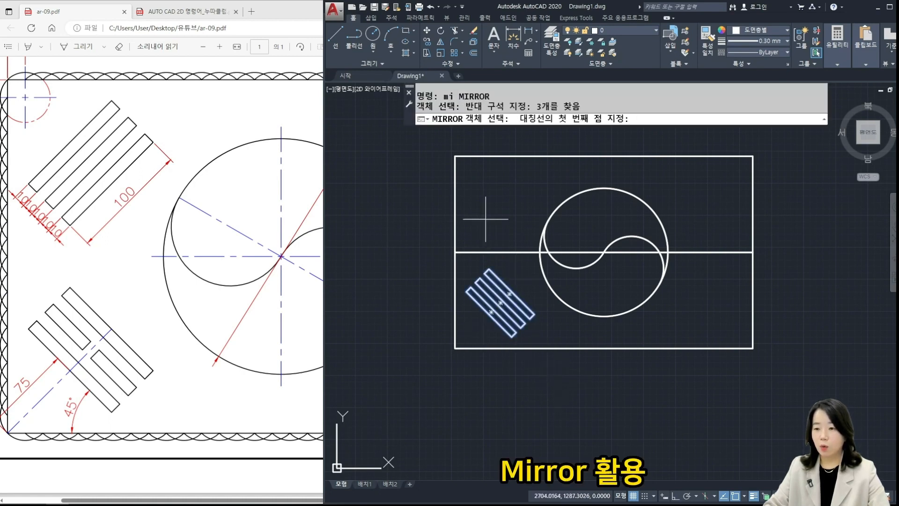
pyautogui.click(454, 252)
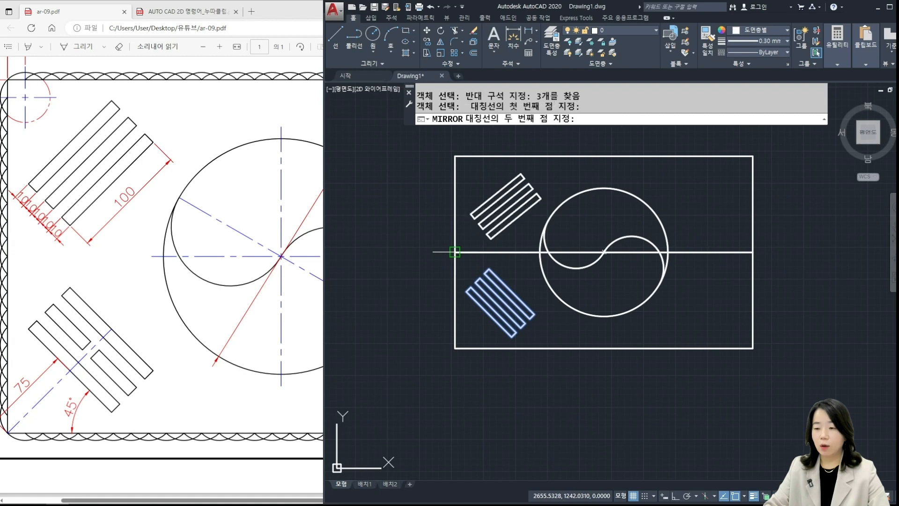
pyautogui.click(753, 252)
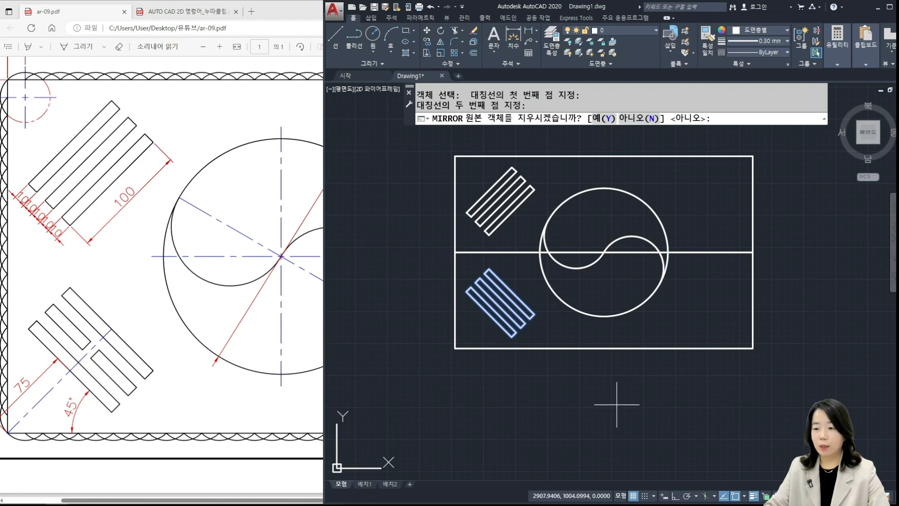
pyautogui.press('Return')
# Mirror both left-hand sets of three bars across the frame's vertical centre line, keeping the originals.
pyautogui.press('Return')
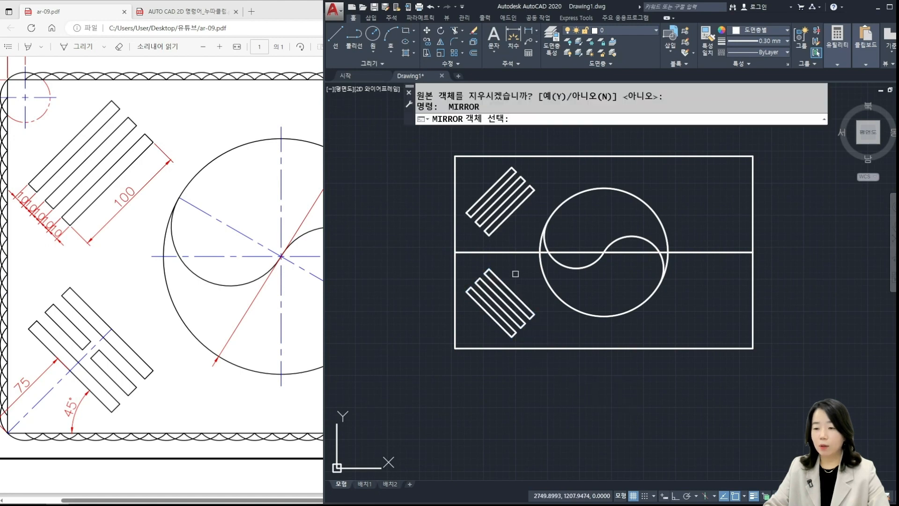
pyautogui.click(515, 273)
pyautogui.click(482, 337)
pyautogui.click(523, 232)
pyautogui.click(500, 181)
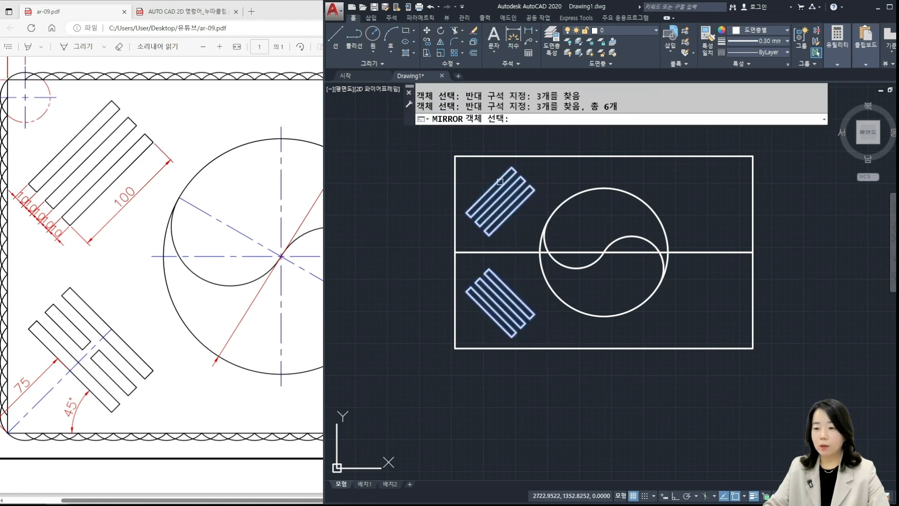
pyautogui.press('Return')
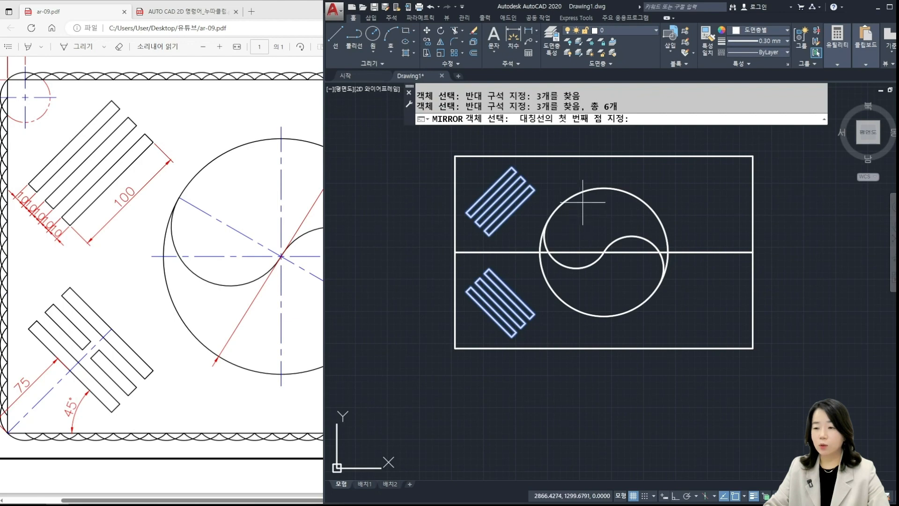
pyautogui.click(604, 156)
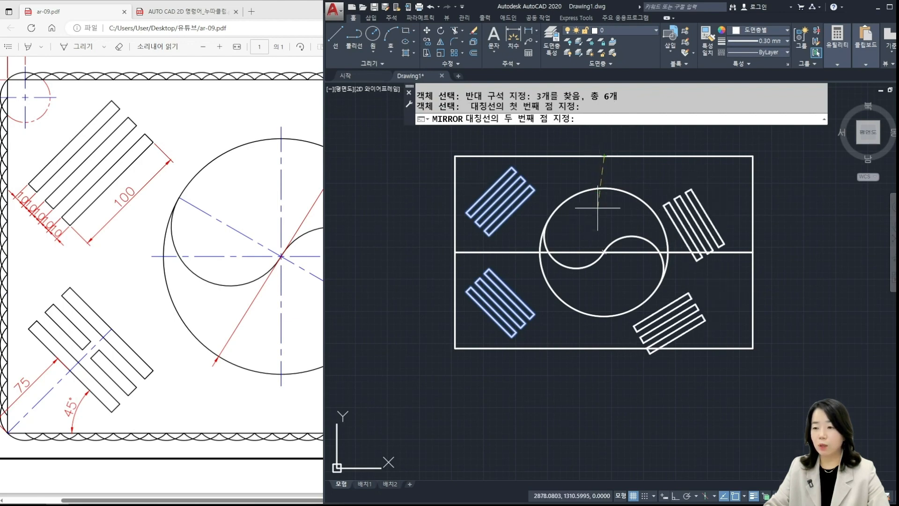
pyautogui.click(604, 348)
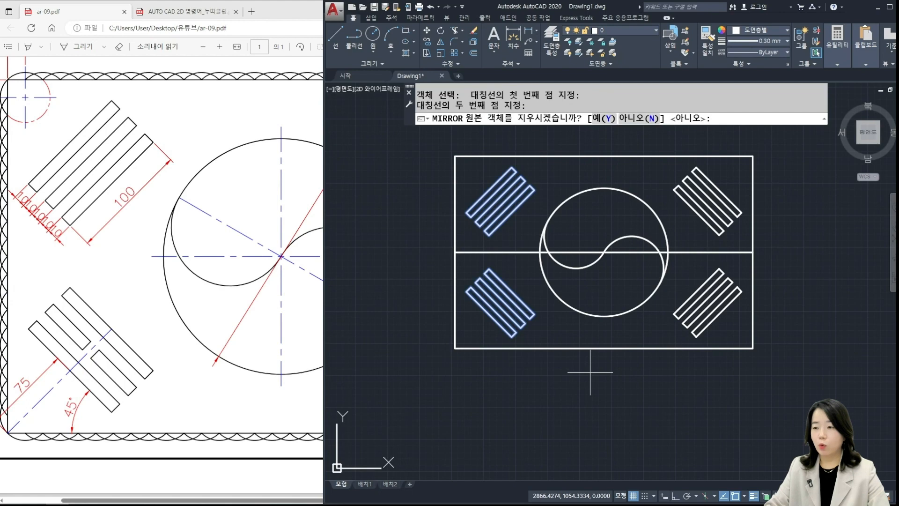
pyautogui.press('Return')
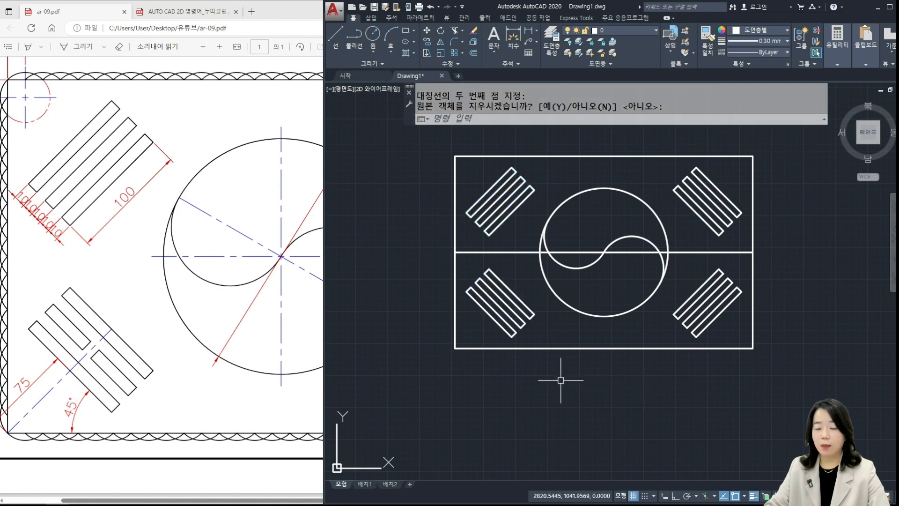
# Draw a short line across the middle bar of the lower-left trigram, joining the midpoints of its long edges.
pyautogui.scroll(4, 539, 295)
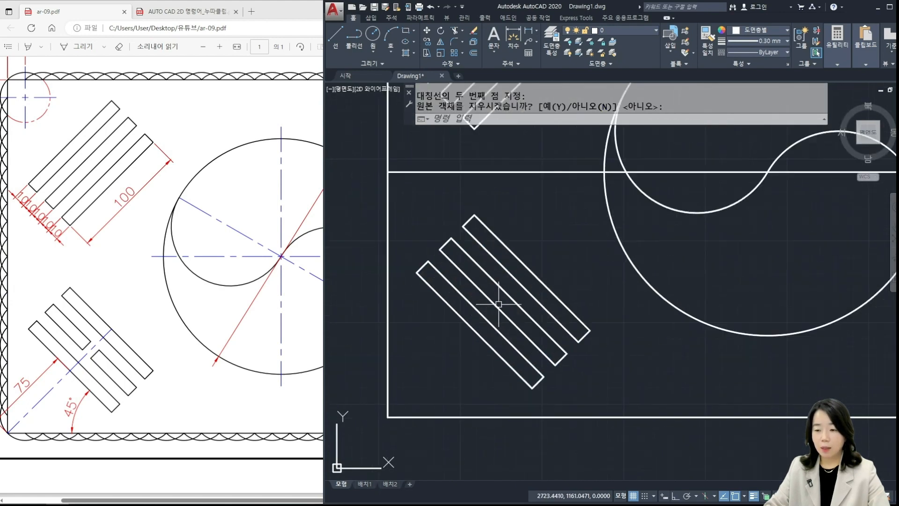
pyautogui.write('l')
pyautogui.press('Return')
pyautogui.click(523, 299)
pyautogui.click(546, 306)
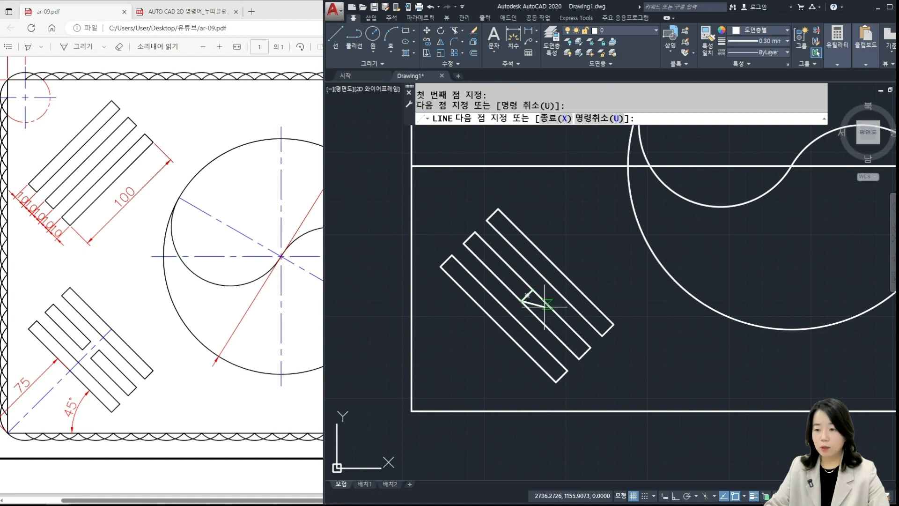
pyautogui.press('Return')
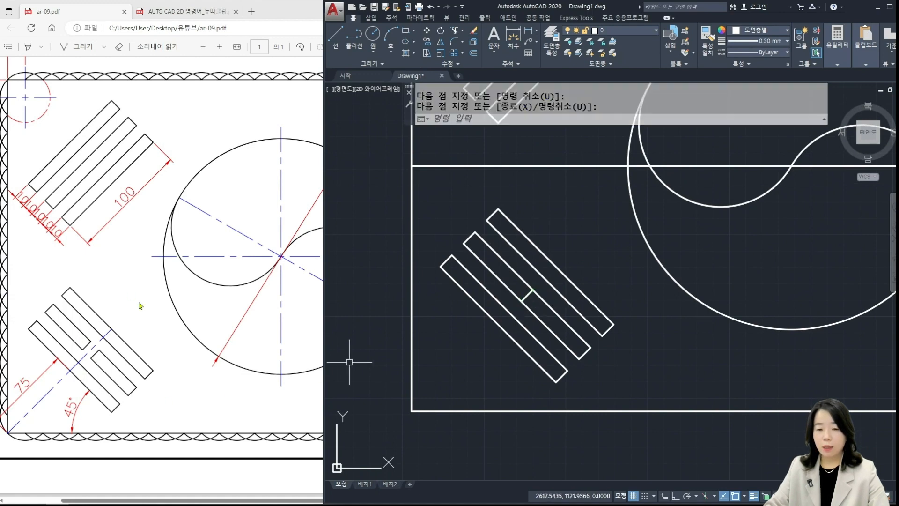
# Check the bar gap in the reference PDF and offset the lower-left middle bar's cross line by 5 to both sides.
pyautogui.click(206, 391)
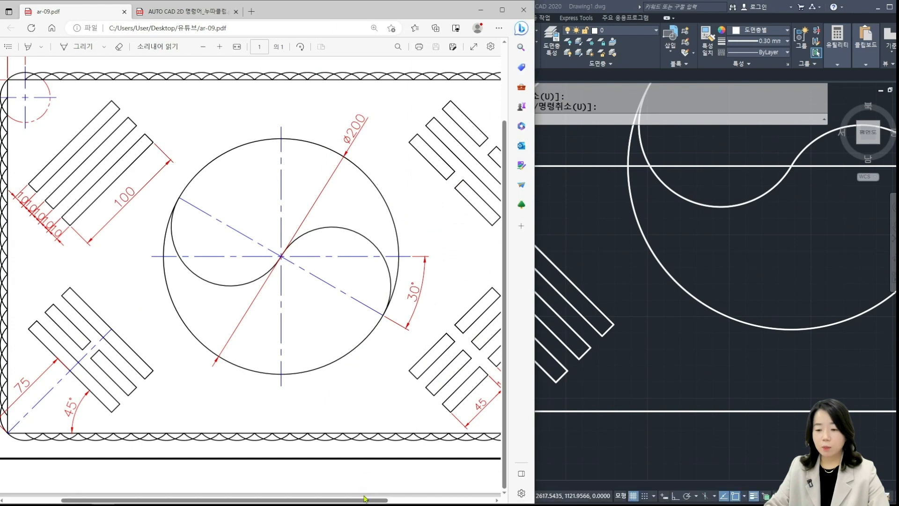
pyautogui.moveTo(369, 500); pyautogui.dragTo(398, 502)
pyautogui.click(601, 347)
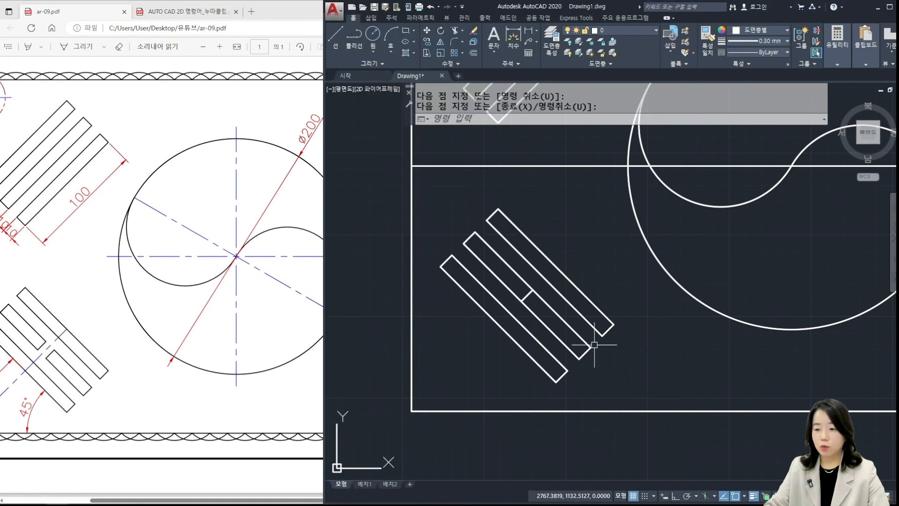
pyautogui.scroll(2, 522, 301)
pyautogui.write('o')
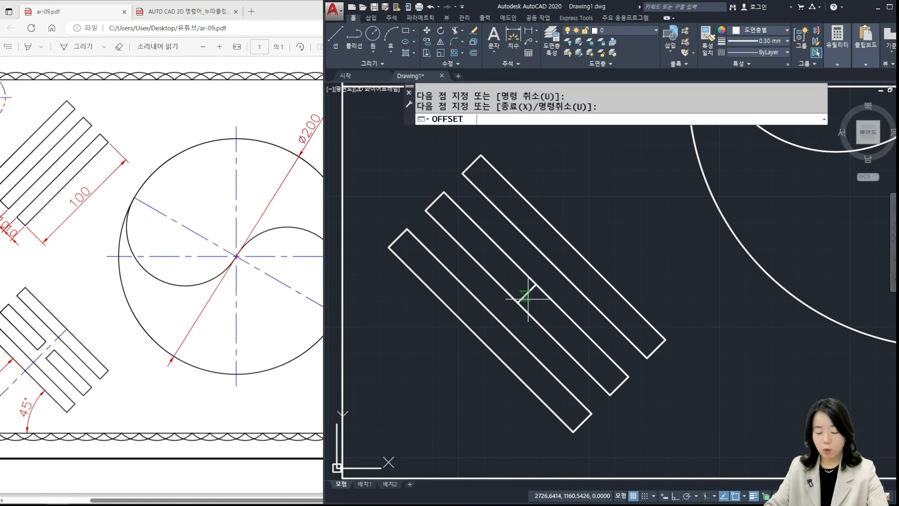
pyautogui.press('Return')
pyautogui.write('5')
pyautogui.press('Return')
pyautogui.click(527, 293)
pyautogui.click(517, 282)
pyautogui.click(527, 293)
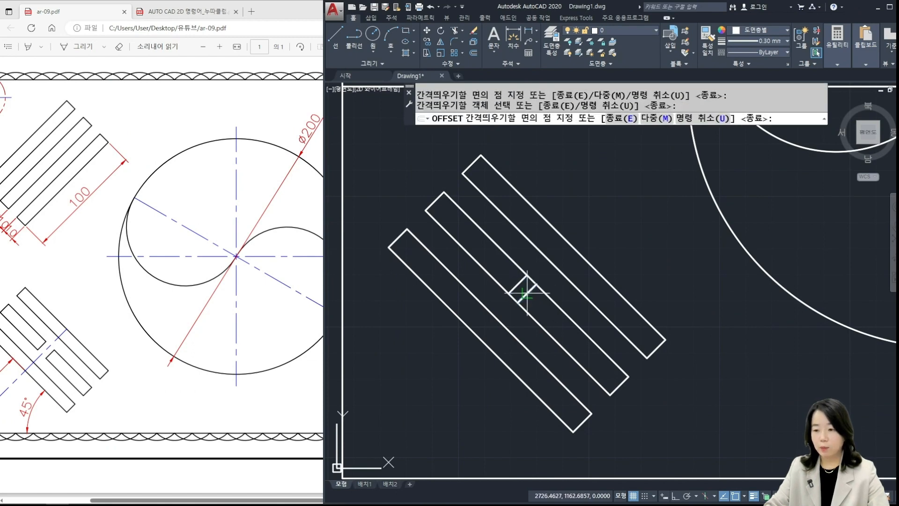
pyautogui.click(552, 317)
pyautogui.press('Return')
# Trim the lower-left middle bar's long edges between the two offset lines to open the gap.
pyautogui.write('tr')
pyautogui.press('Return')
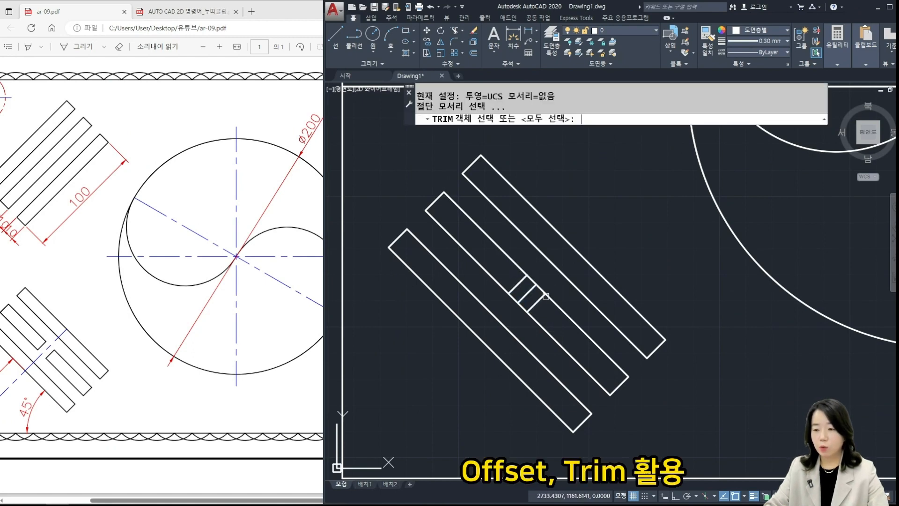
pyautogui.press('Return')
pyautogui.scroll(3, 543, 292)
pyautogui.click(539, 286)
pyautogui.click(525, 273)
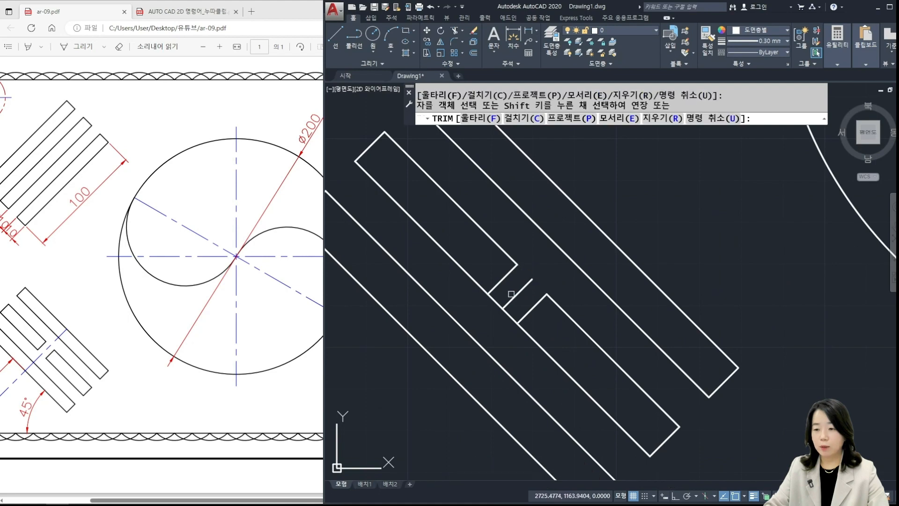
pyautogui.click(495, 304)
pyautogui.click(510, 316)
pyautogui.press('Return')
# Erase the leftover centre line in the gap of the lower-left middle bar.
pyautogui.write('e')
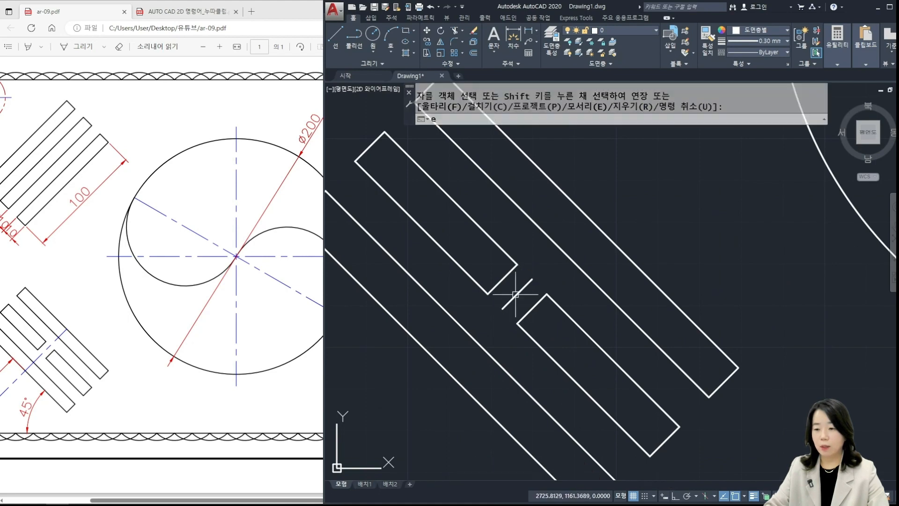
pyautogui.press('Return')
pyautogui.click(517, 293)
pyautogui.press('Return')
pyautogui.scroll(-5, 497, 315)
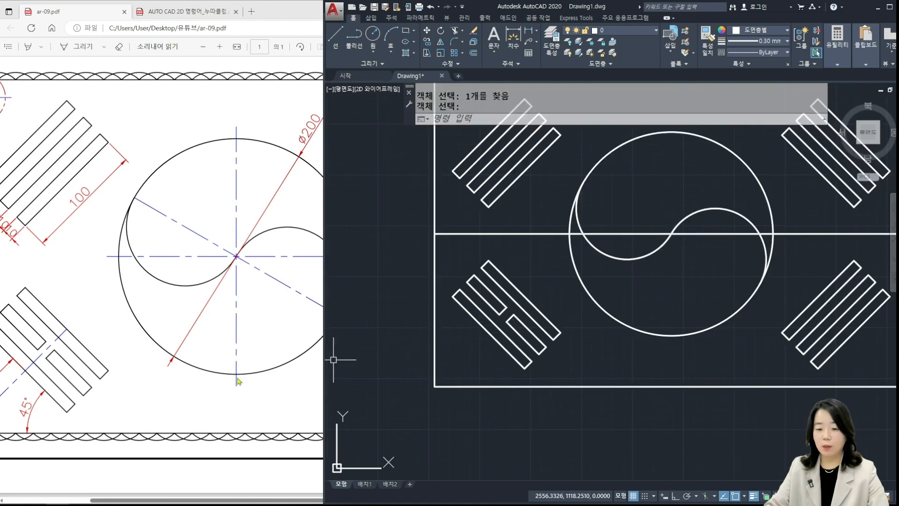
# Consult the reference's right-hand trigrams and draw a line across all three upper-right bars through their midpoints.
pyautogui.click(240, 381)
pyautogui.click(762, 279)
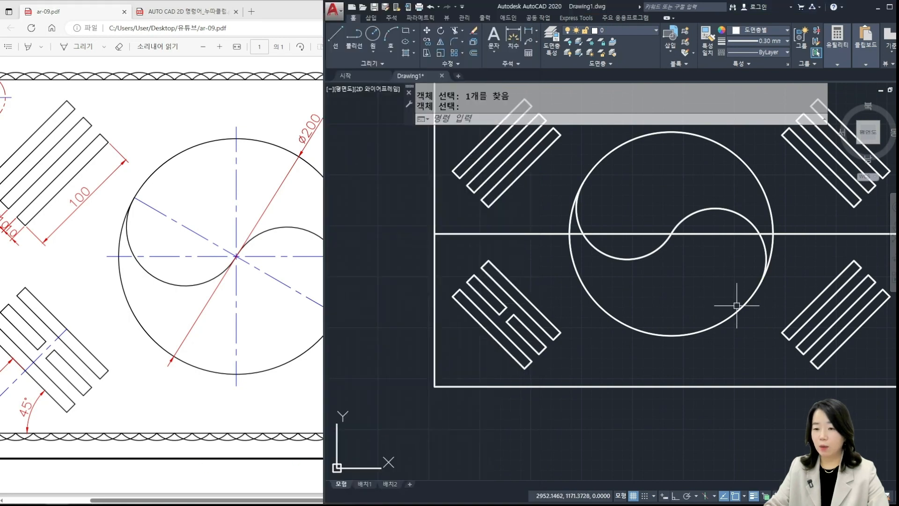
pyautogui.moveTo(259, 499); pyautogui.dragTo(335, 498)
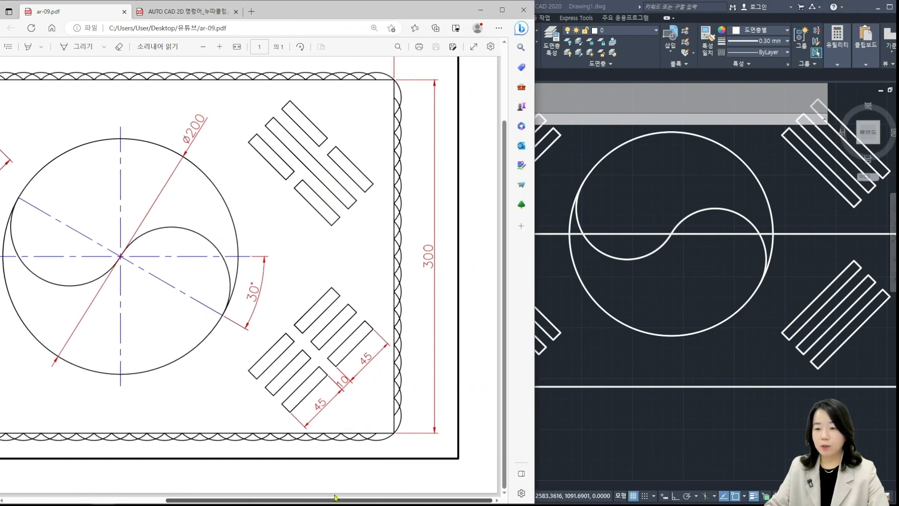
pyautogui.click(678, 322)
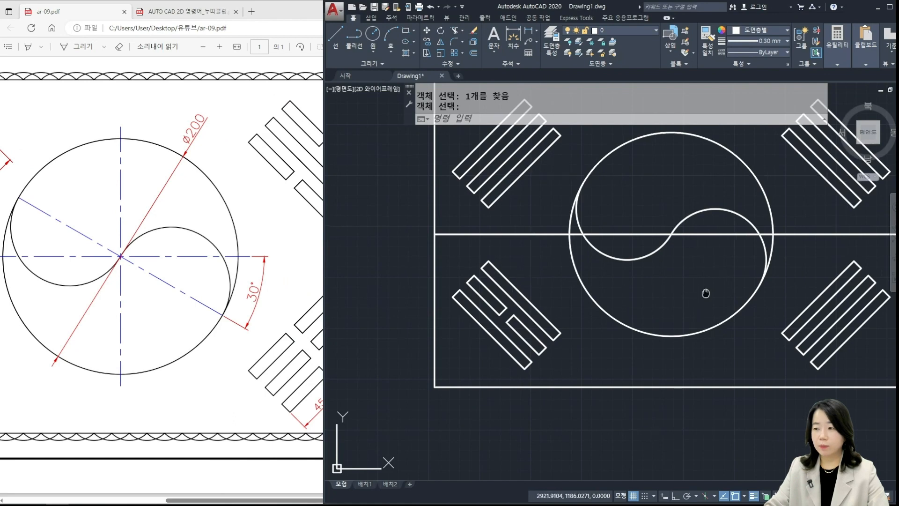
pyautogui.moveTo(706, 293); pyautogui.dragTo(529, 409, button='middle')
pyautogui.write('l')
pyautogui.press('Return')
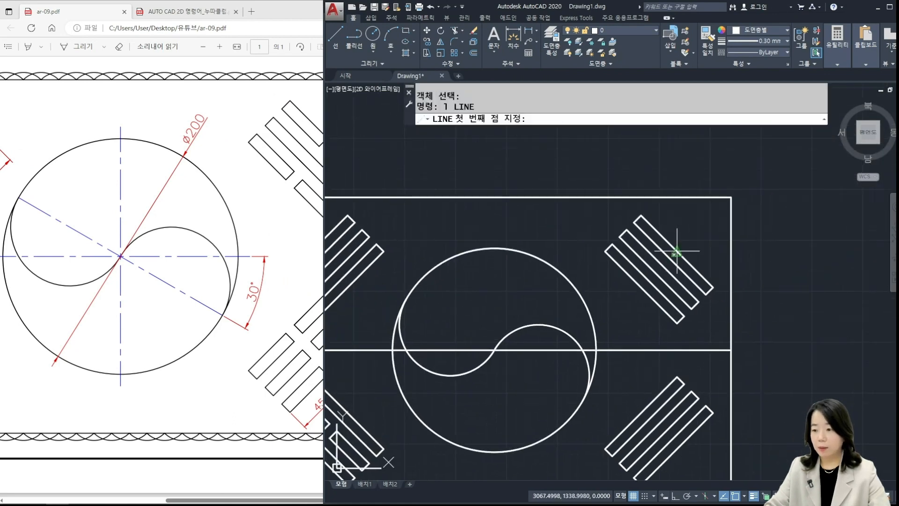
pyautogui.click(677, 252)
pyautogui.click(638, 286)
pyautogui.press('Return')
# Offset the cross line through the upper-right trigram by 5 to both sides.
pyautogui.scroll(4, 669, 274)
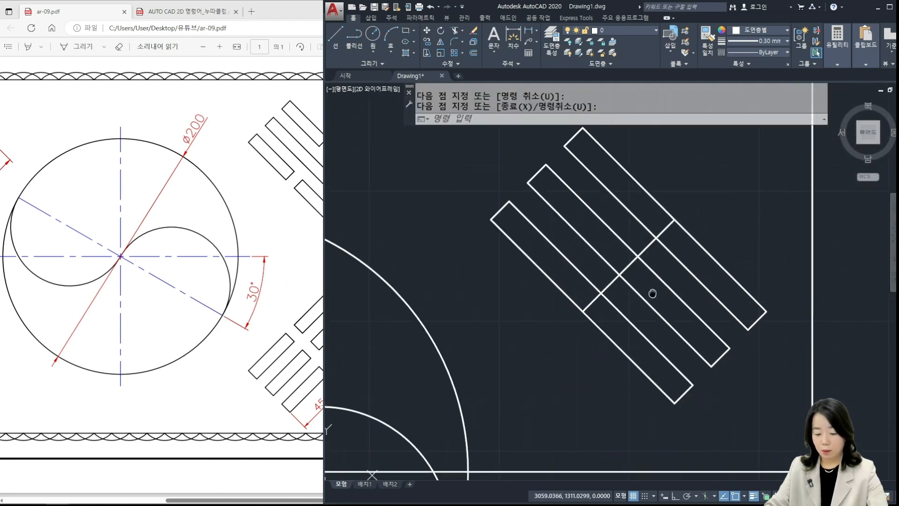
pyautogui.moveTo(652, 293); pyautogui.dragTo(644, 300, button='middle')
pyautogui.write('o')
pyautogui.press('Return')
pyautogui.write('5')
pyautogui.press('Return')
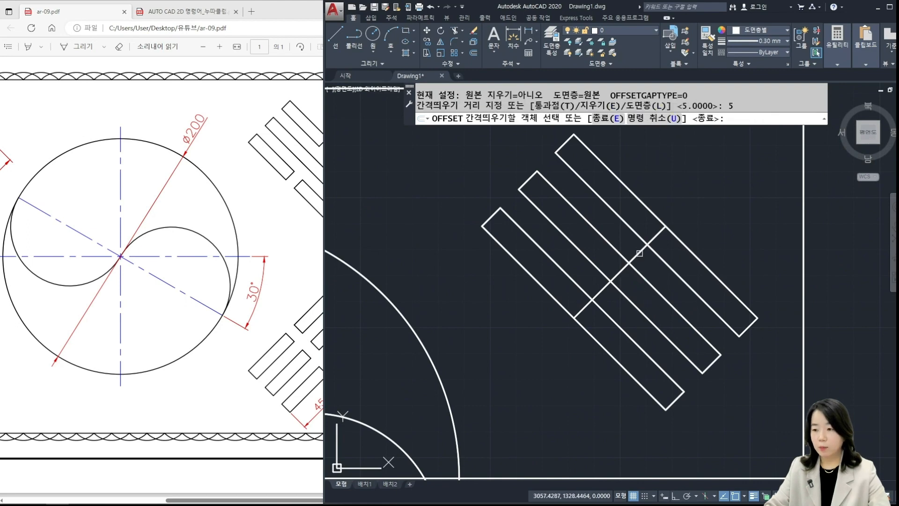
pyautogui.click(639, 253)
pyautogui.click(632, 244)
pyautogui.click(640, 252)
pyautogui.click(654, 278)
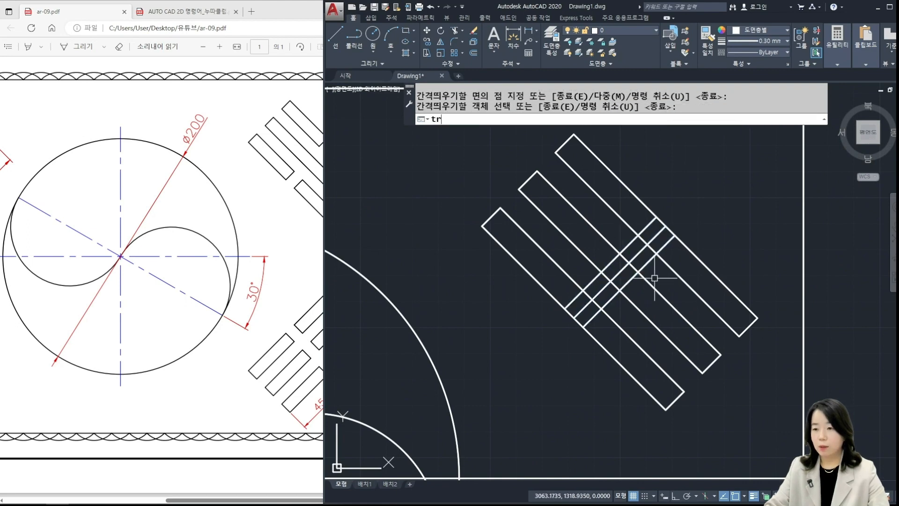
# Trim the long edges of the upper-right trigram's two outer bars between the offset lines, leaving the middle bar whole.
pyautogui.press('Return')
pyautogui.click(646, 263)
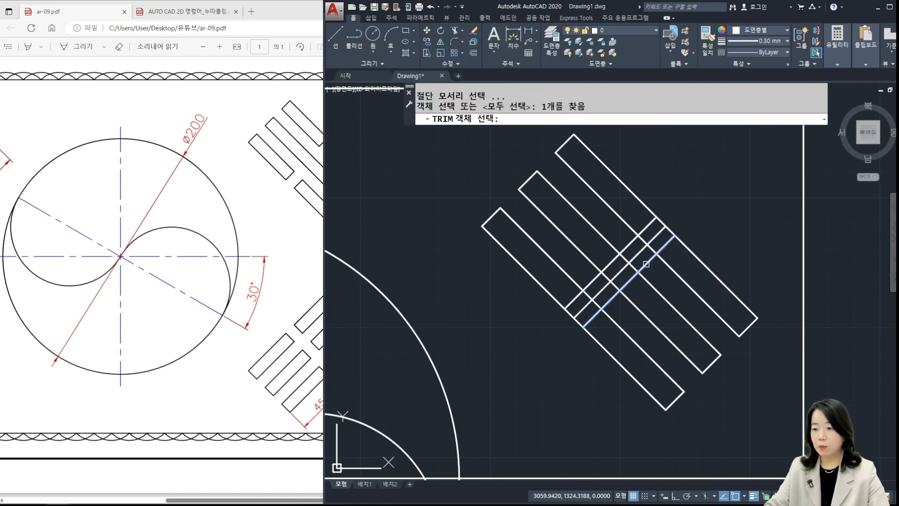
pyautogui.click(631, 240)
pyautogui.scroll(2, 651, 243)
pyautogui.press('Return')
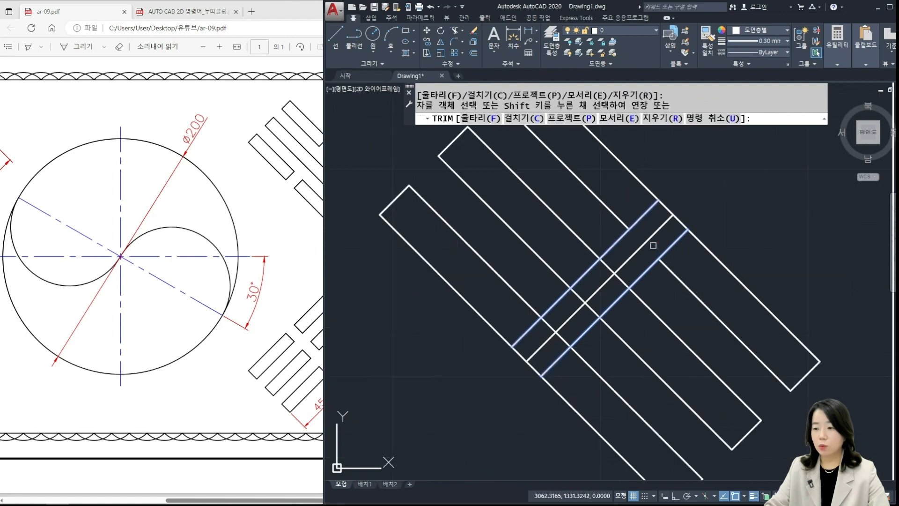
pyautogui.click(665, 208)
pyautogui.click(613, 274)
pyautogui.click(562, 339)
pyautogui.click(534, 369)
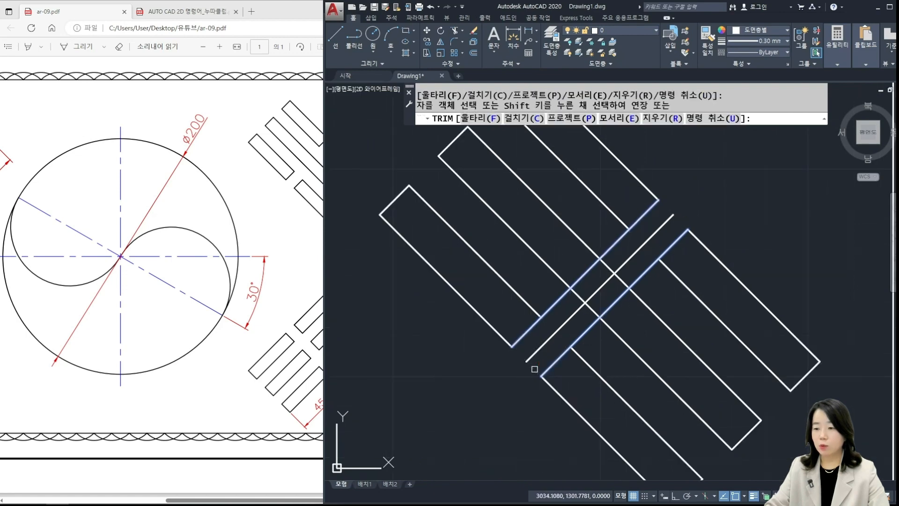
pyautogui.click(626, 279)
pyautogui.press('Escape')
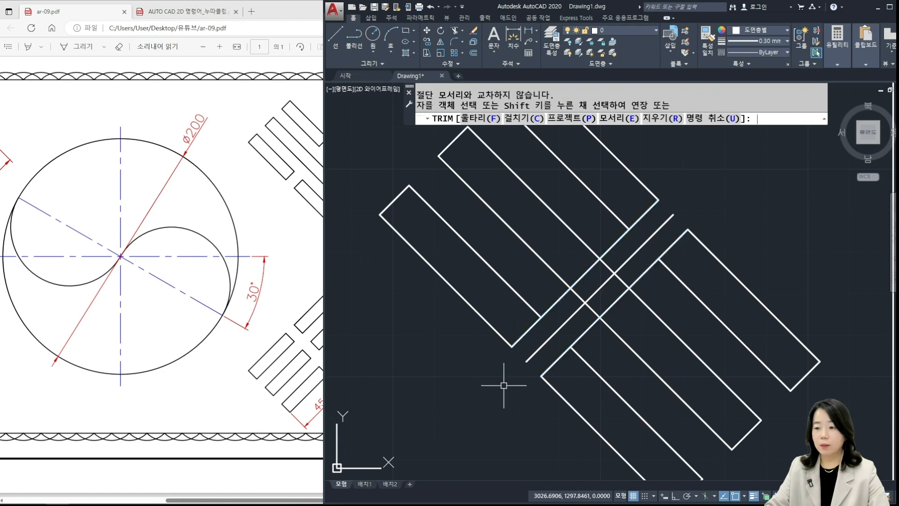
# Erase the centre cross line running through the upper-right trigram.
pyautogui.write('e')
pyautogui.press('Return')
pyautogui.click(569, 320)
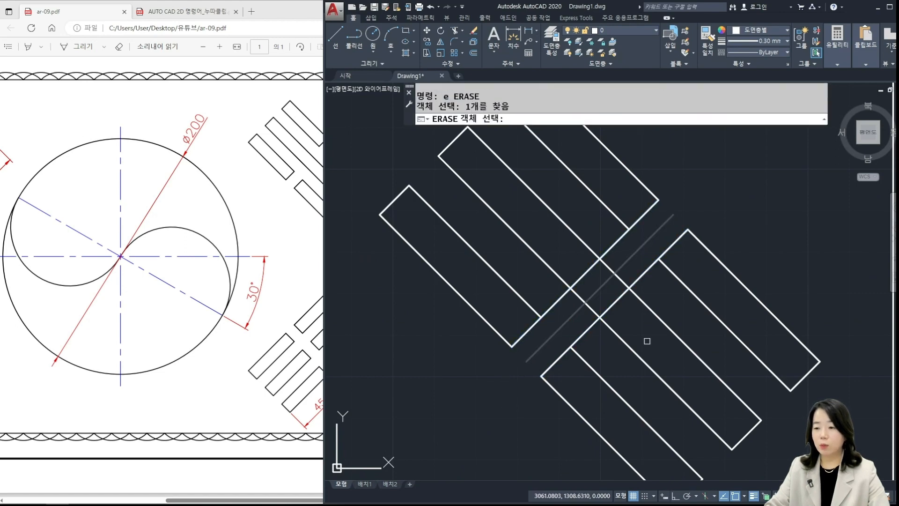
pyautogui.press('Return')
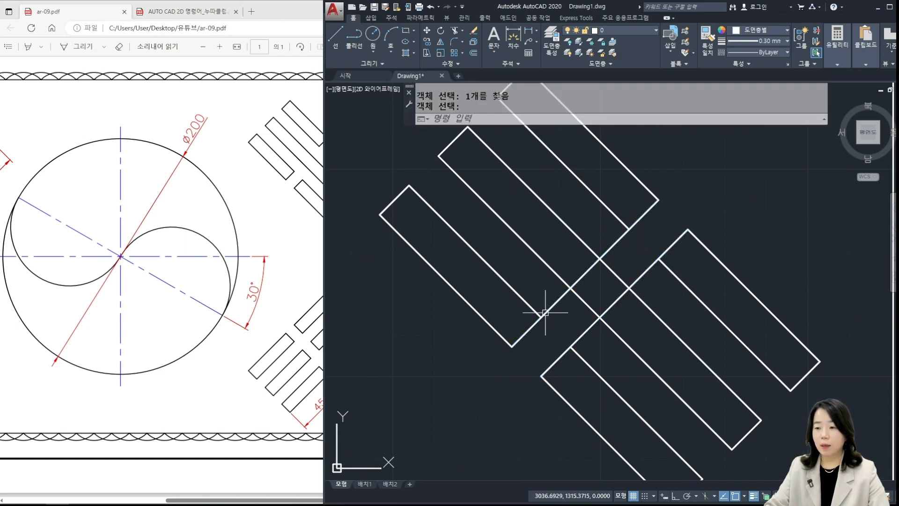
# Trim both offset lines between the upper-right trigram's outer half-bars, using the four half-bars as cutting edges.
pyautogui.write('tr')
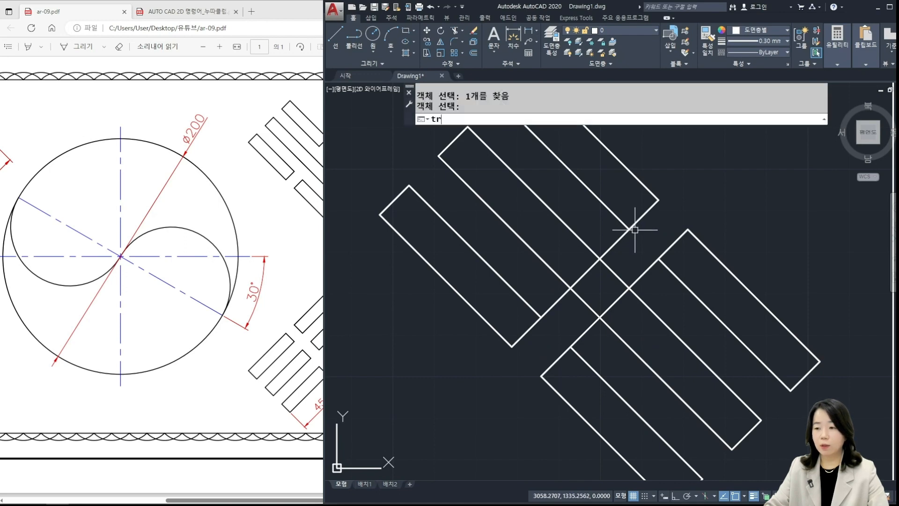
pyautogui.press('Return')
pyautogui.click(620, 222)
pyautogui.click(523, 296)
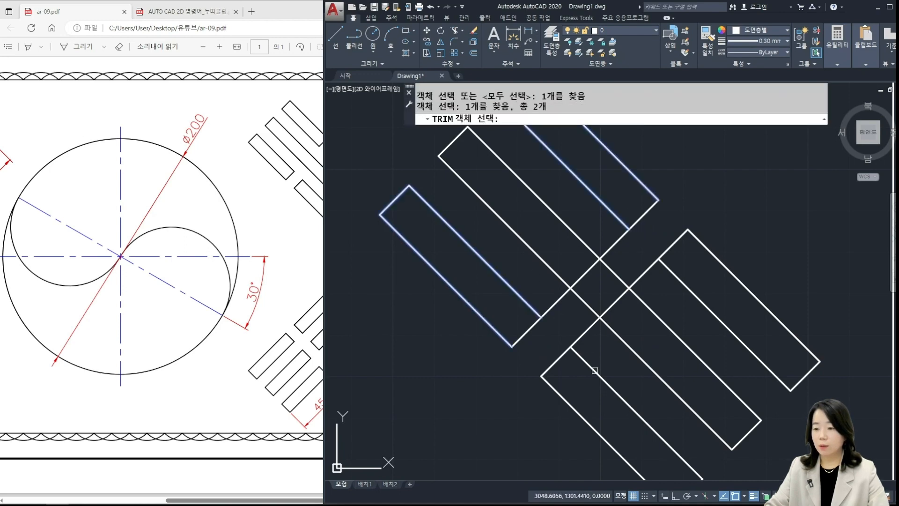
pyautogui.click(590, 366)
pyautogui.click(676, 275)
pyautogui.press('Return')
pyautogui.click(648, 272)
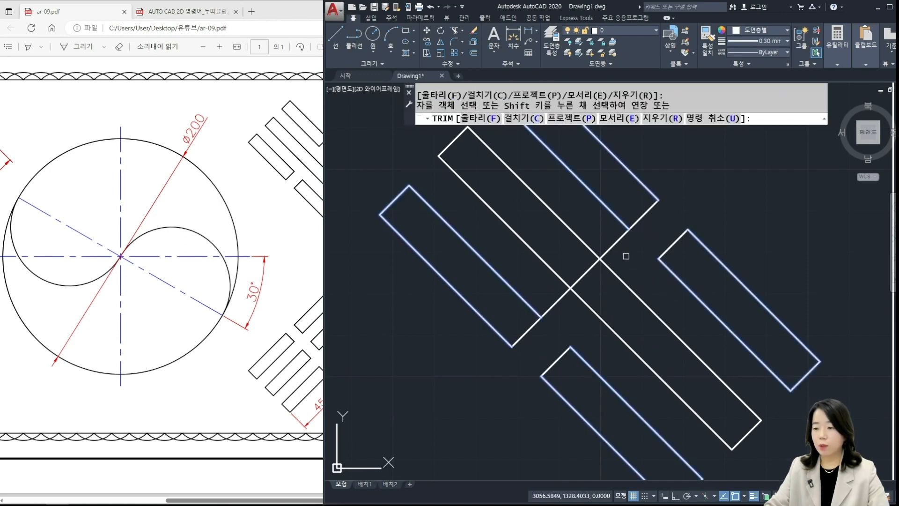
pyautogui.click(610, 241)
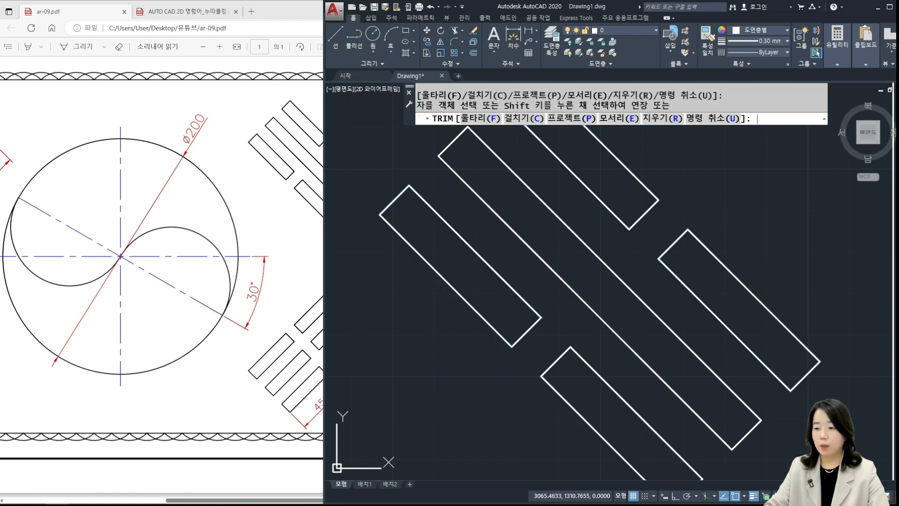
pyautogui.press('Return')
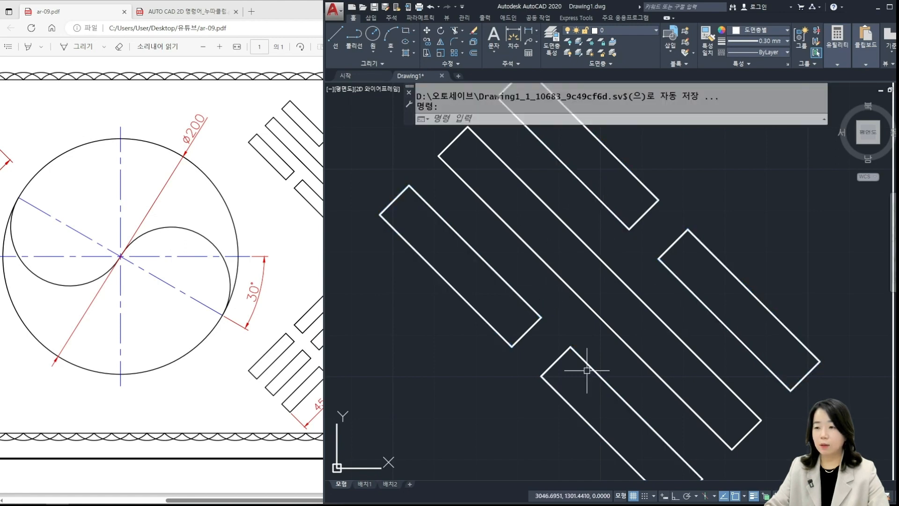
# Draw a line across the three bars of the lower-right trigram, joining the midpoints of its two outermost long edges.
pyautogui.scroll(-4, 595, 346)
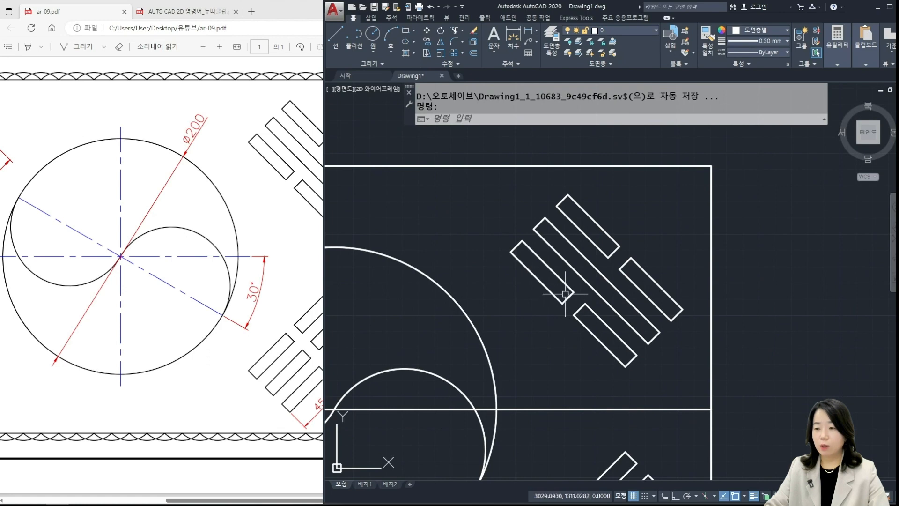
pyautogui.moveTo(608, 375); pyautogui.dragTo(578, 206, button='middle')
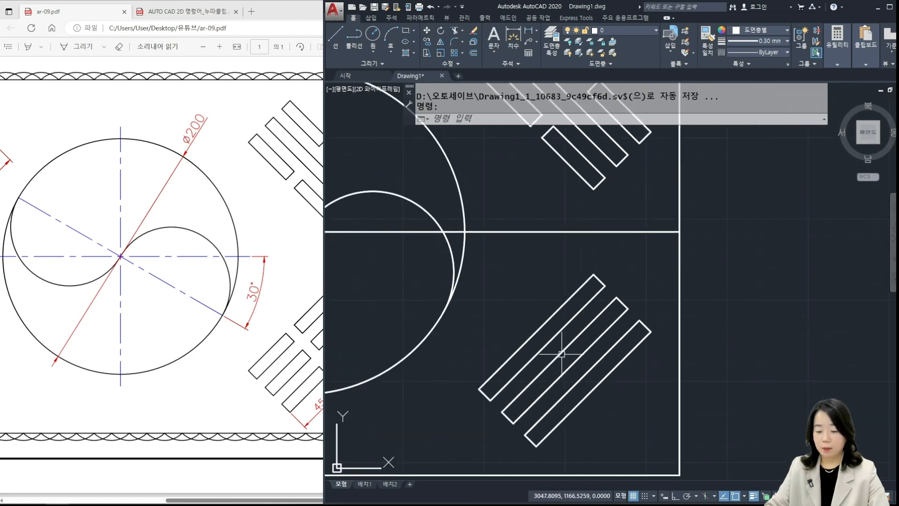
pyautogui.moveTo(561, 354); pyautogui.dragTo(561, 311, button='middle')
pyautogui.write('l')
pyautogui.press('Return')
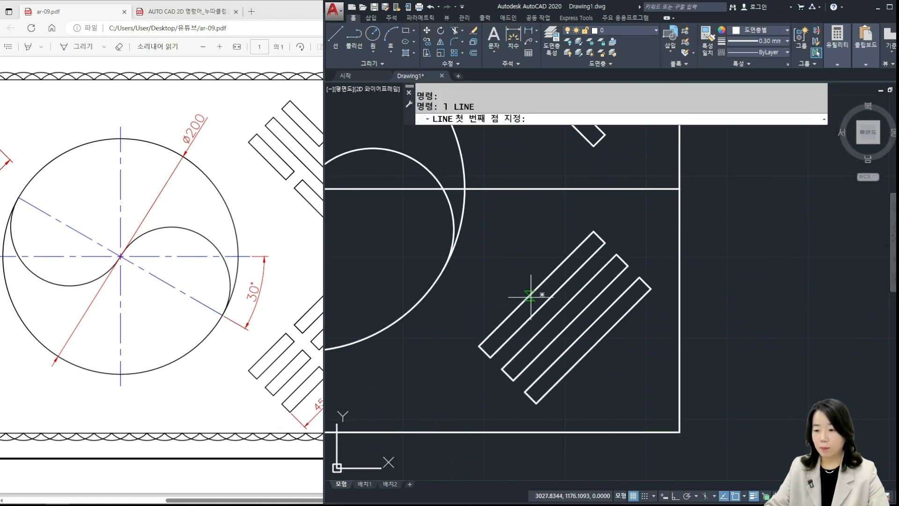
pyautogui.click(537, 290)
pyautogui.click(591, 347)
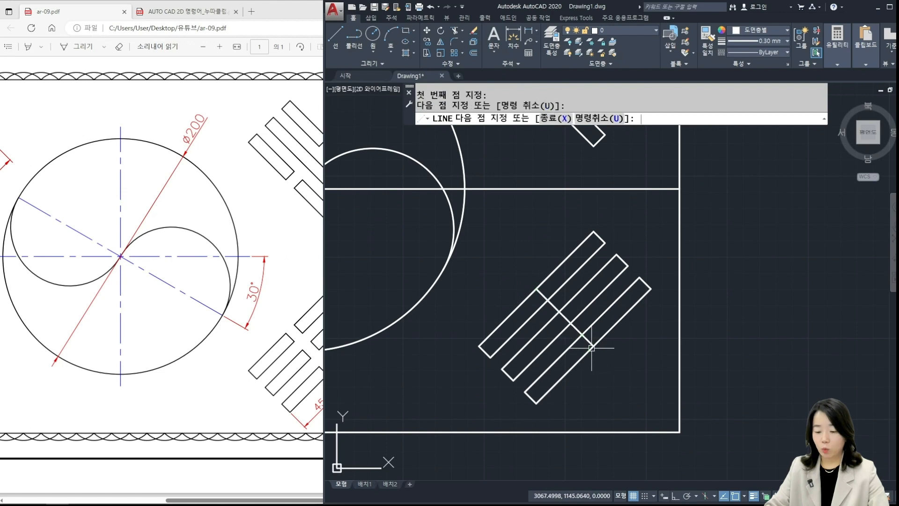
pyautogui.press('Return')
# Offset the cross line through the lower-right trigram by 5 to both sides.
pyautogui.write('o')
pyautogui.press('Return')
pyautogui.scroll(3, 575, 329)
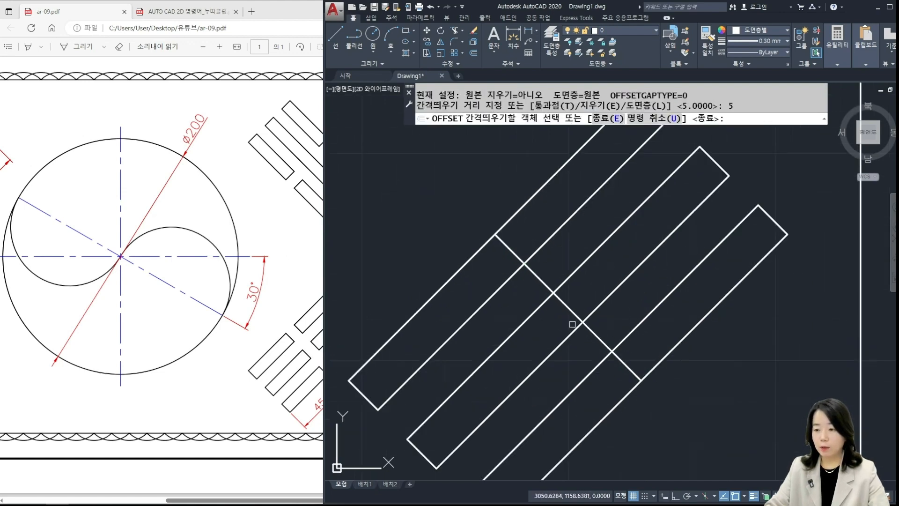
pyautogui.click(582, 321)
pyautogui.click(601, 327)
pyautogui.click(597, 336)
pyautogui.click(576, 361)
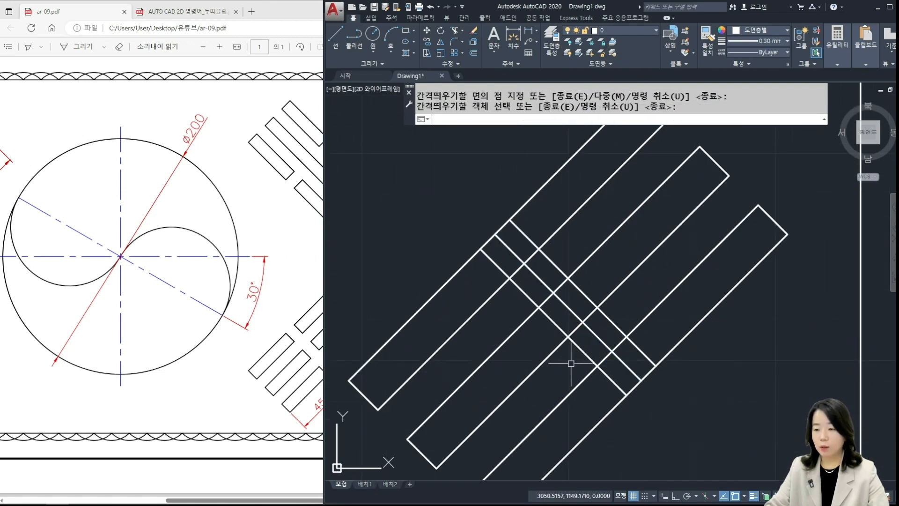
pyautogui.press('Return')
# Erase the centre cross line running through the lower-right trigram.
pyautogui.write('e')
pyautogui.press('Return')
pyautogui.click(603, 342)
pyautogui.press('Return')
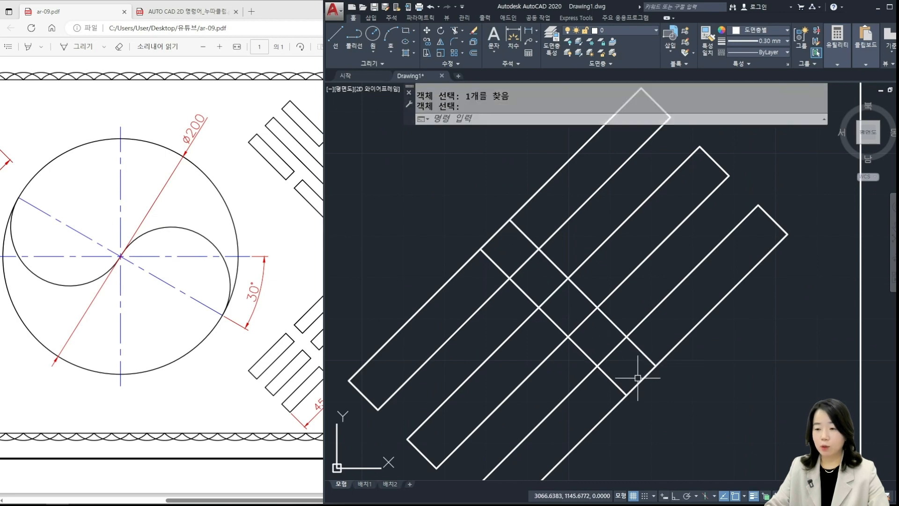
# Trim the long edges of all three lower-right trigram bars between the two offset lines, using a fence across the gap.
pyautogui.write('tr')
pyautogui.press('Return')
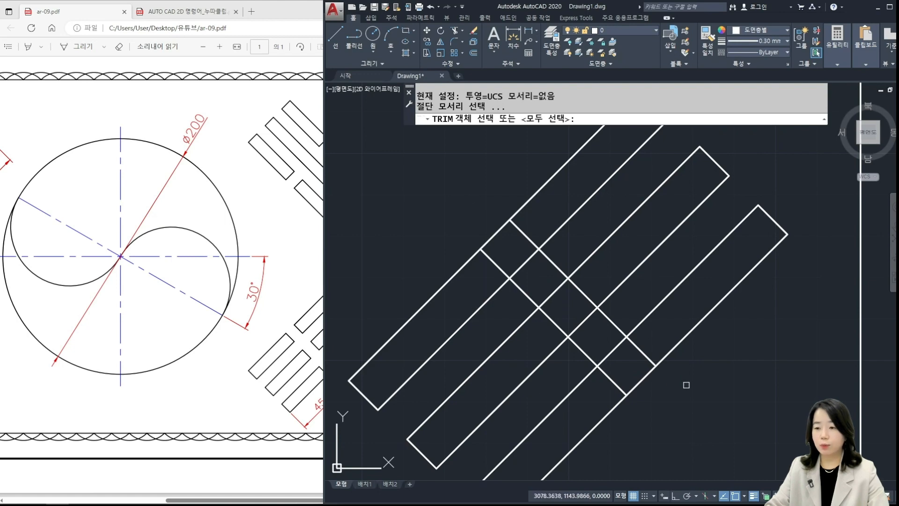
pyautogui.press('Return')
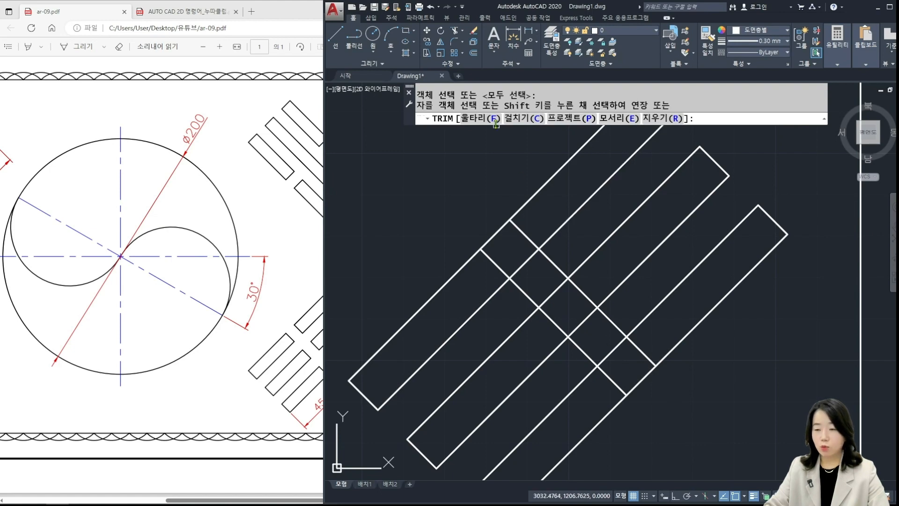
pyautogui.write('f')
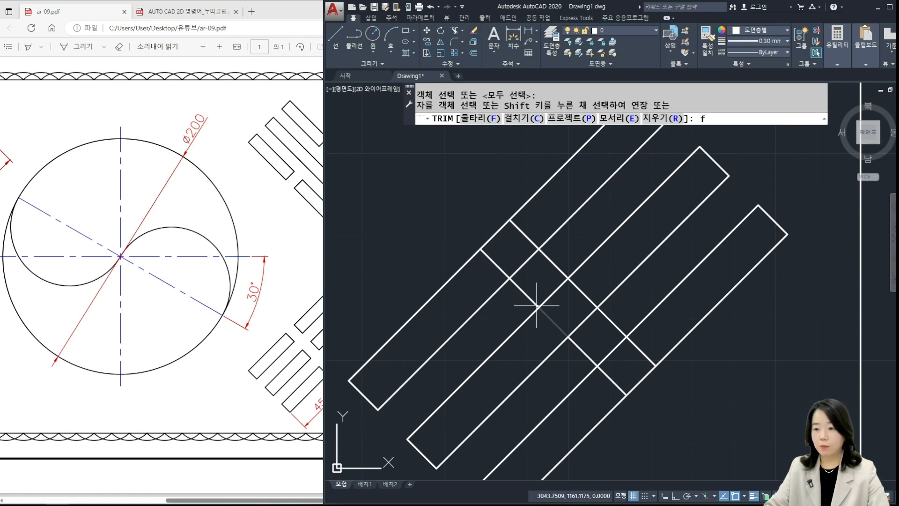
pyautogui.press('Return')
pyautogui.click(474, 215)
pyautogui.click(692, 426)
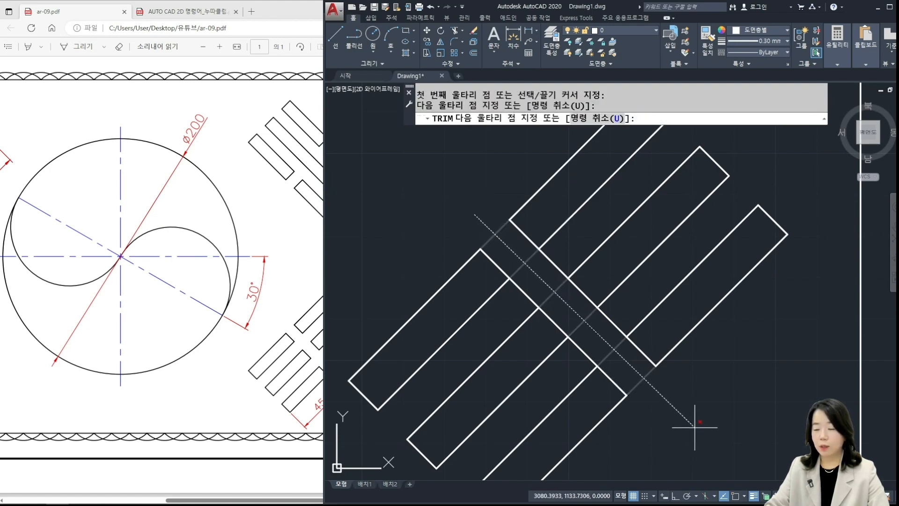
pyautogui.press('Return')
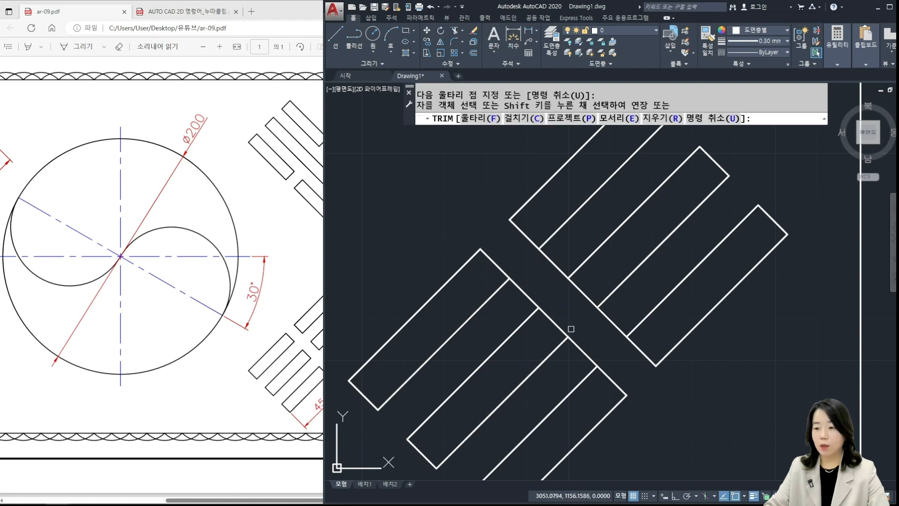
# Trim the offset line segments lying between the half-bars of the lower-right trigram so that six closed half-bars remain.
pyautogui.click(551, 267)
pyautogui.click(529, 298)
pyautogui.click(581, 356)
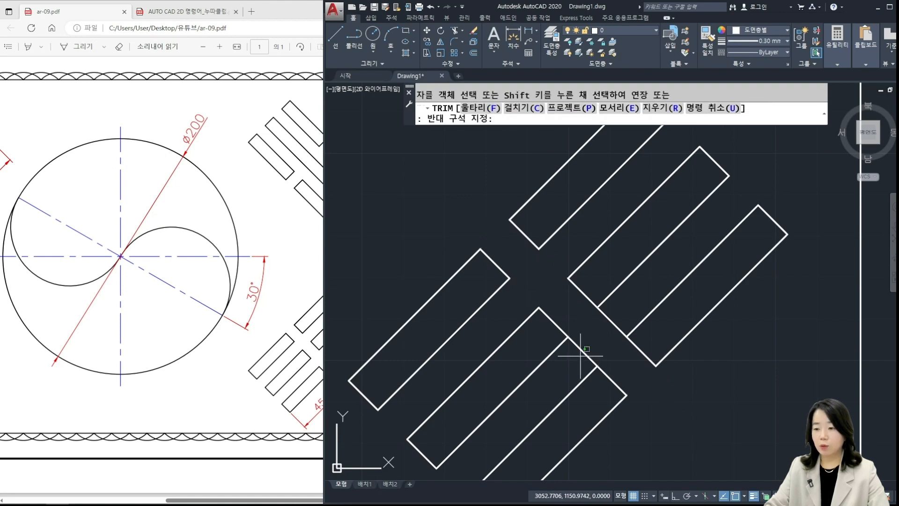
pyautogui.click(580, 349)
pyautogui.click(617, 317)
pyautogui.click(603, 331)
pyautogui.scroll(-2, 594, 380)
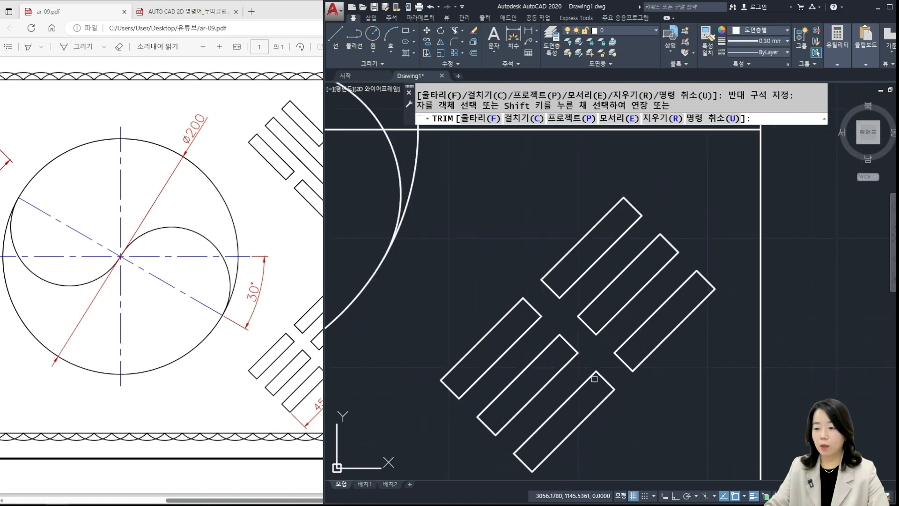
pyautogui.press('space')
# Check the corner circle's location in the ar-09.pdf reference and offset the flag's outer rectangle 15 inward.
pyautogui.scroll(-4, 582, 382)
pyautogui.moveTo(582, 381); pyautogui.dragTo(621, 382, button='middle')
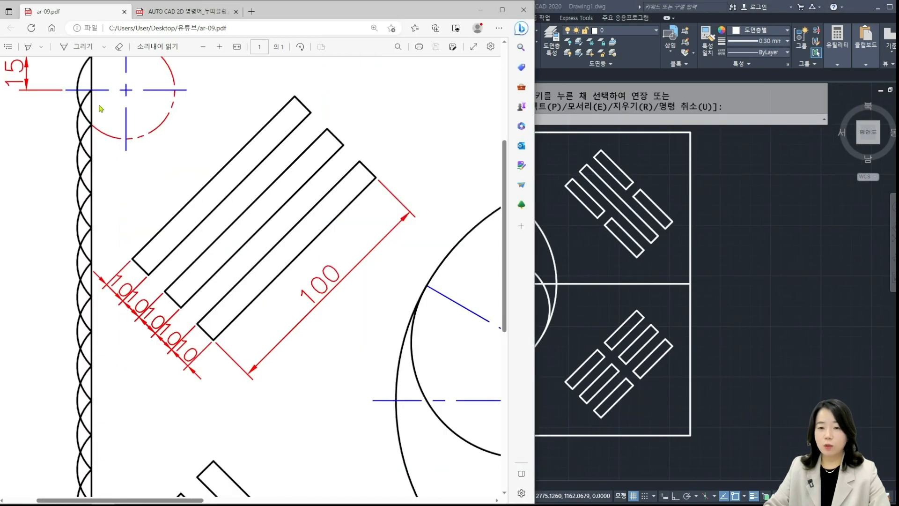
pyautogui.scroll(5, 103, 117)
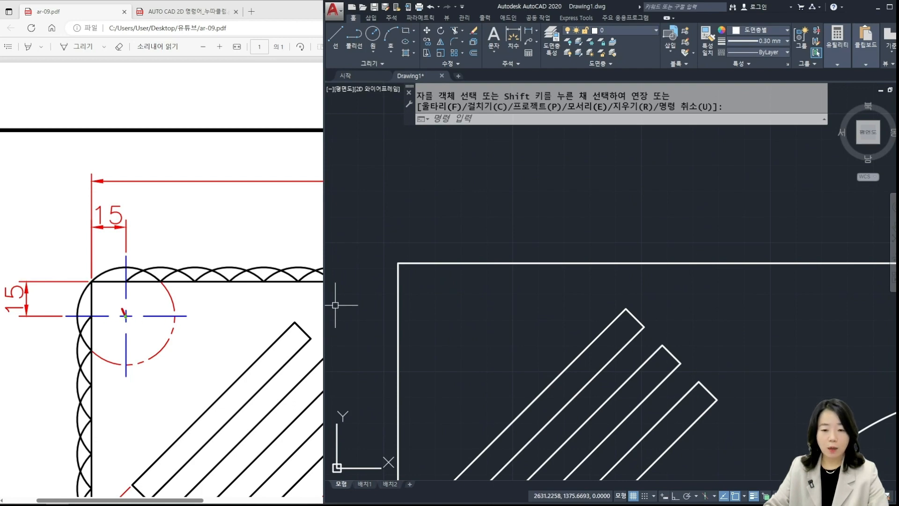
pyautogui.moveTo(125, 314); pyautogui.dragTo(91, 282)
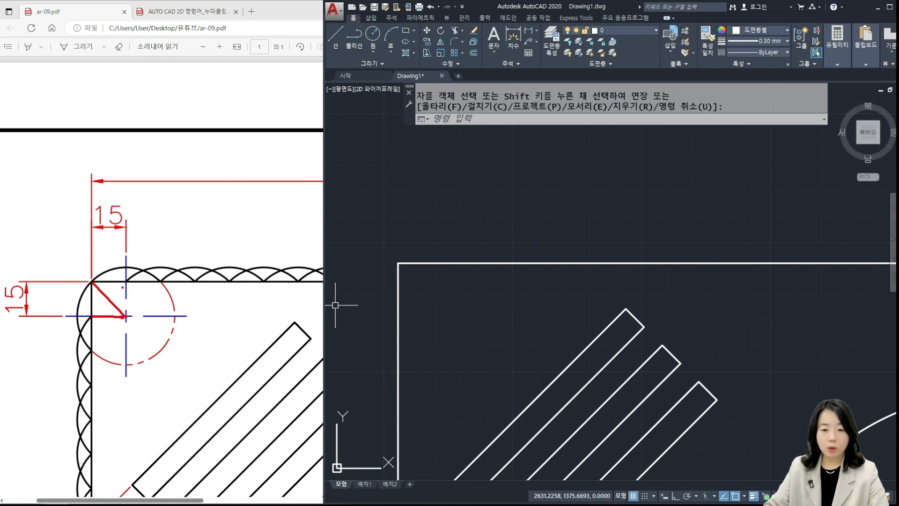
pyautogui.moveTo(125, 282); pyautogui.dragTo(125, 315)
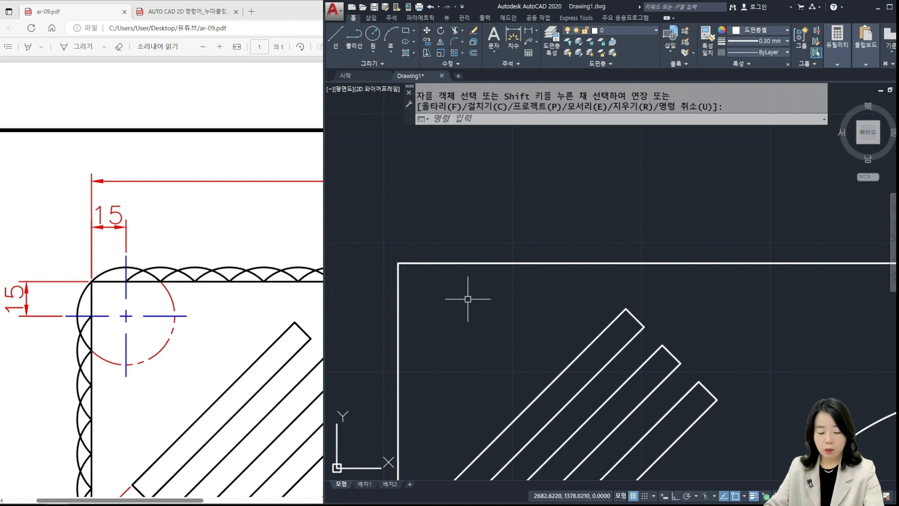
pyautogui.write('OFFSET')
pyautogui.press('Return')
pyautogui.write('15')
pyautogui.press('Return')
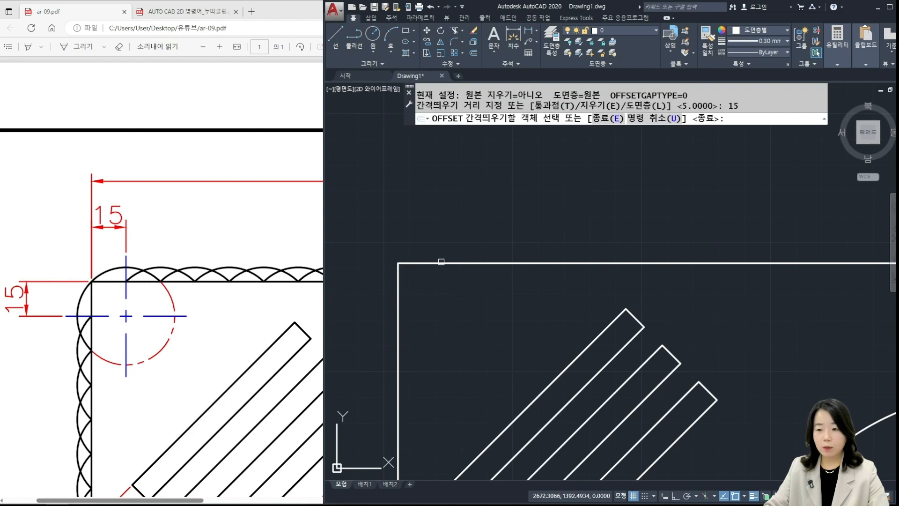
pyautogui.click(441, 263)
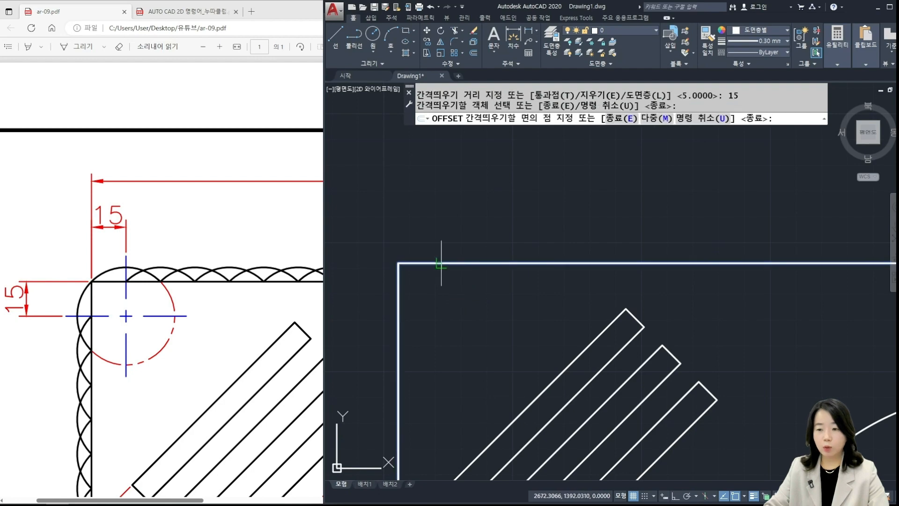
pyautogui.click(464, 327)
pyautogui.press('Return')
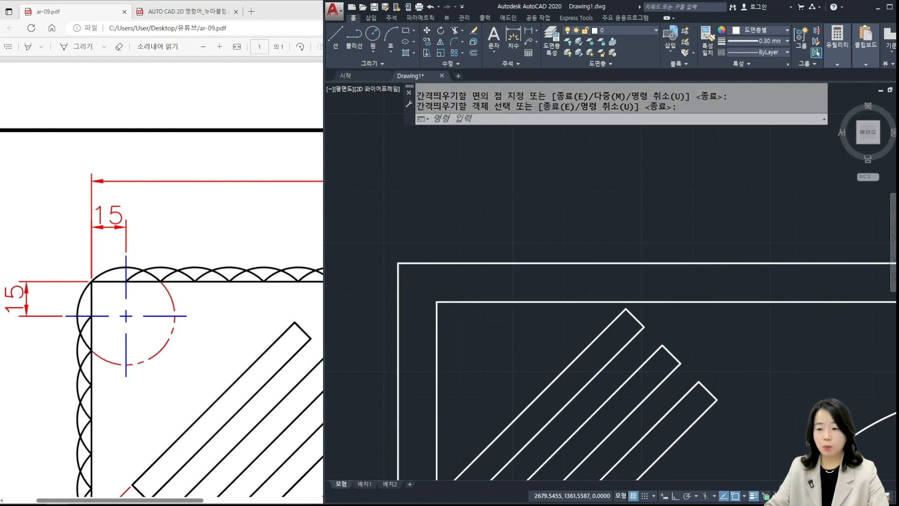
# Draw a circle centred on the inner rectangle's upper-left corner, with its radius reaching the outer frame's upper-left corner.
pyautogui.scroll(-5, 442, 345)
pyautogui.moveTo(442, 345); pyautogui.dragTo(439, 268, button='middle')
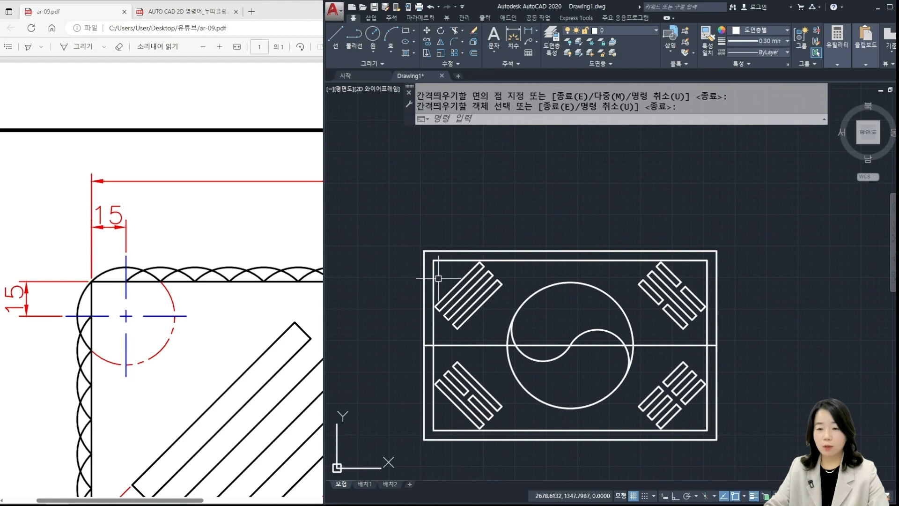
pyautogui.scroll(4, 438, 263)
pyautogui.scroll(2, 438, 263)
pyautogui.write('c')
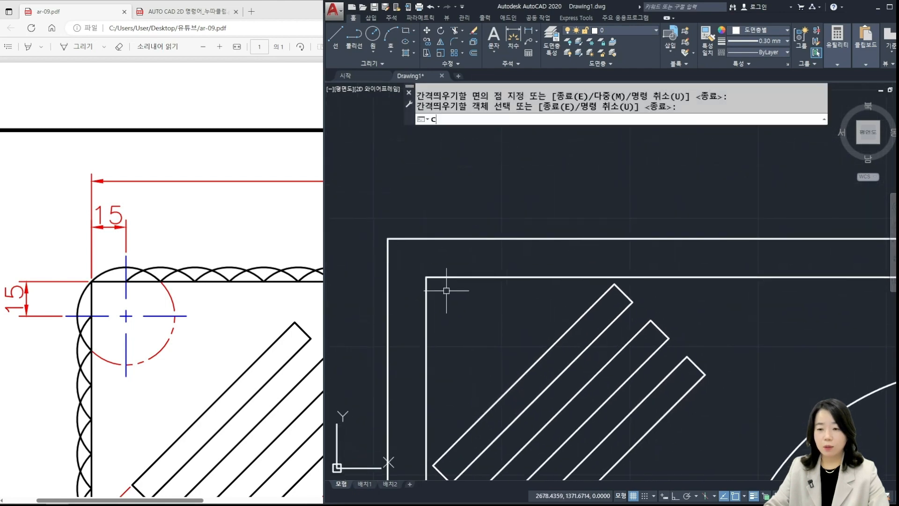
pyautogui.press('Return')
pyautogui.click(426, 277)
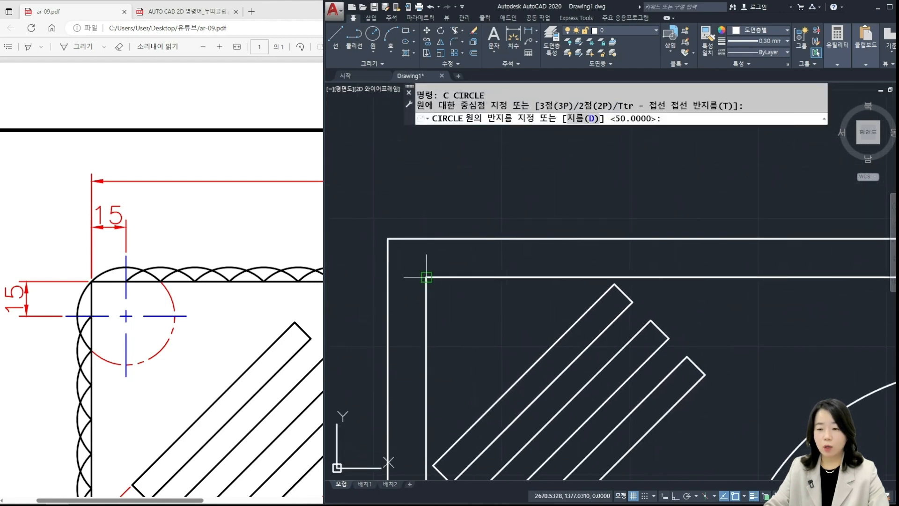
pyautogui.click(388, 238)
# Erase the inner offset rectangle, keeping the corner circle and the outer frame.
pyautogui.scroll(-2, 471, 275)
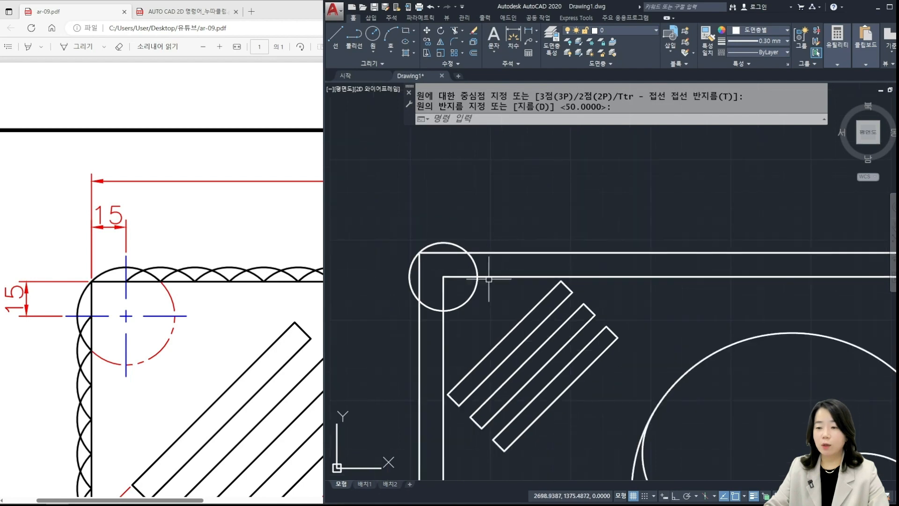
pyautogui.write('e')
pyautogui.press('Return')
pyautogui.click(507, 276)
pyautogui.press('Return')
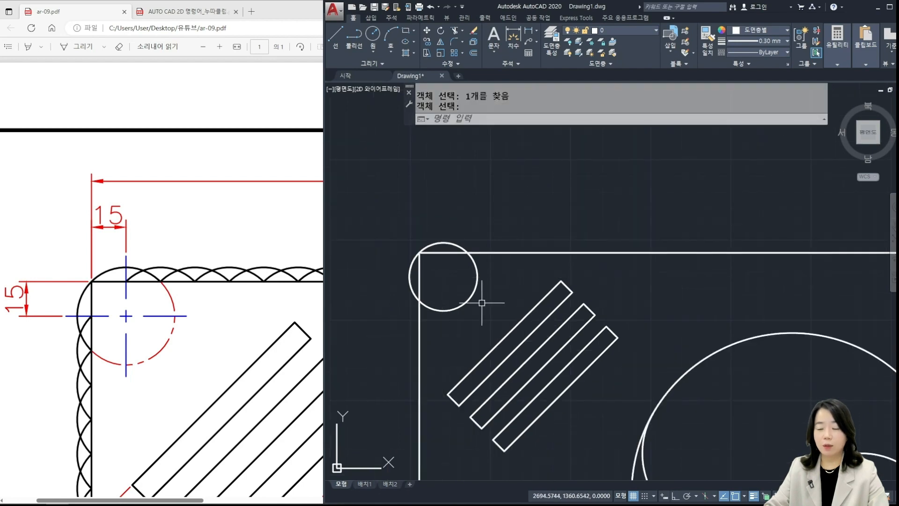
# Trim away the part of the corner circle that lies inside the flag frame.
pyautogui.write('tr')
pyautogui.press('Return')
pyautogui.press('Return')
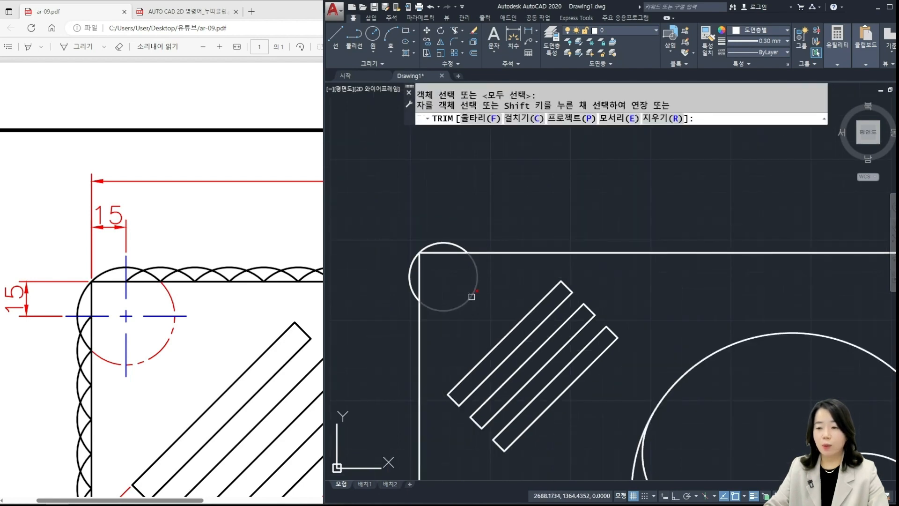
pyautogui.click(469, 296)
pyautogui.scroll(2, 435, 254)
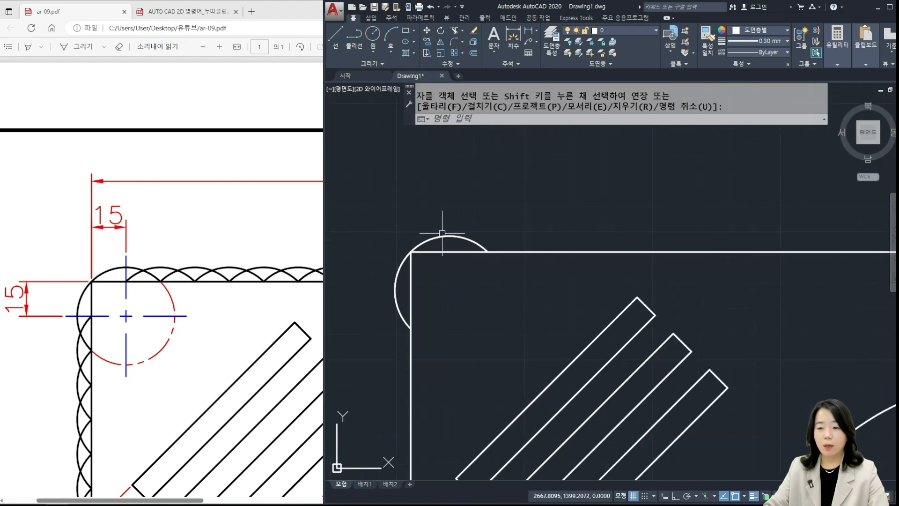
pyautogui.press('Return')
pyautogui.click(435, 237)
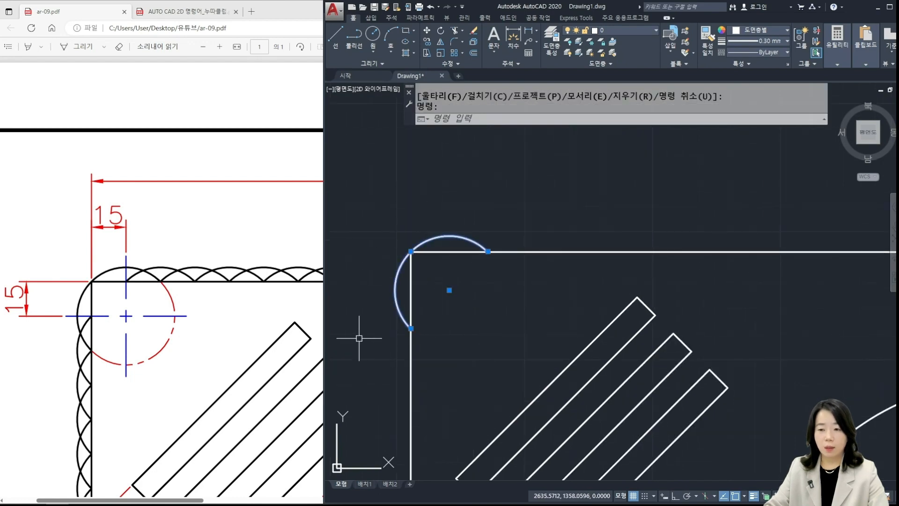
pyautogui.press('Escape')
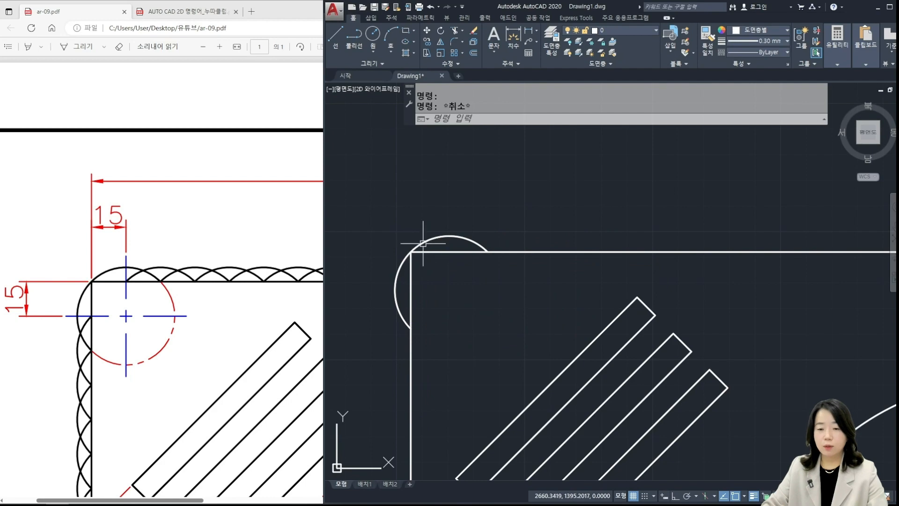
pyautogui.scroll(2, 393, 284)
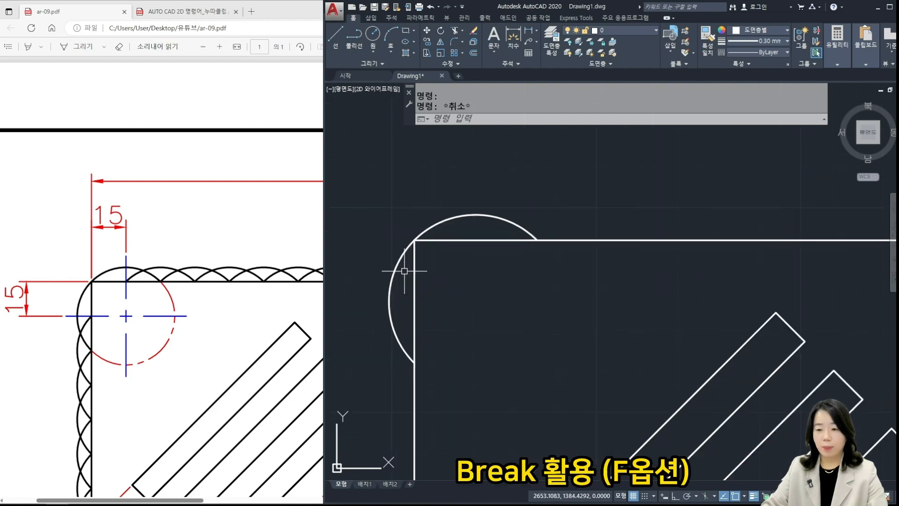
pyautogui.click(439, 223)
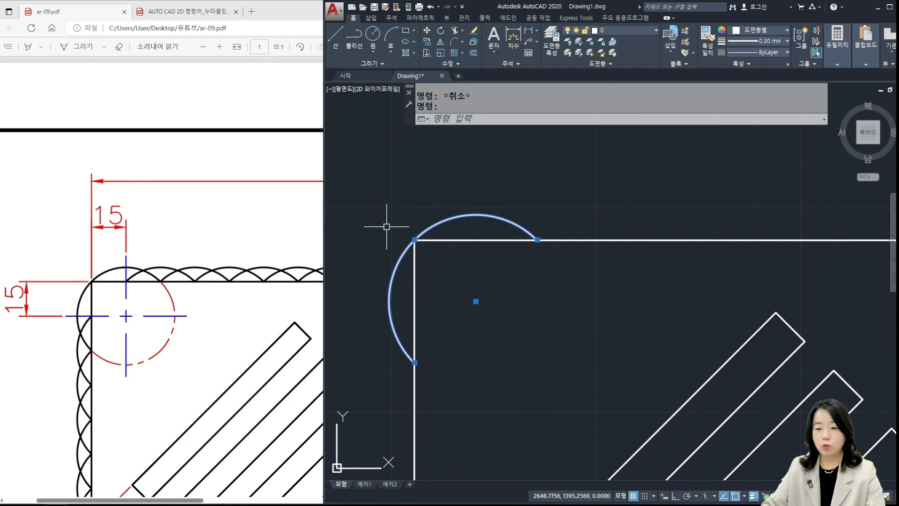
pyautogui.press('Escape')
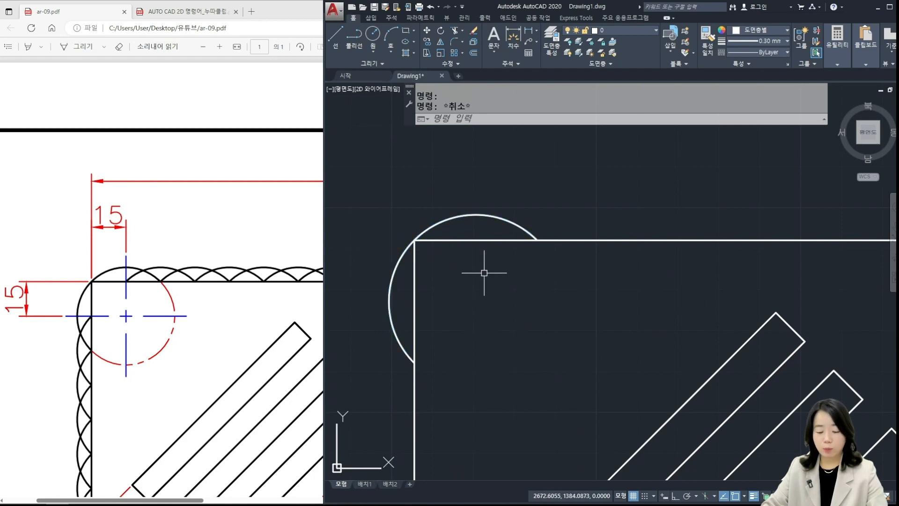
# Break the trimmed corner circle at the flag frame's upper-left corner, splitting it into separate upper and side arcs.
pyautogui.write('br')
pyautogui.press('Return')
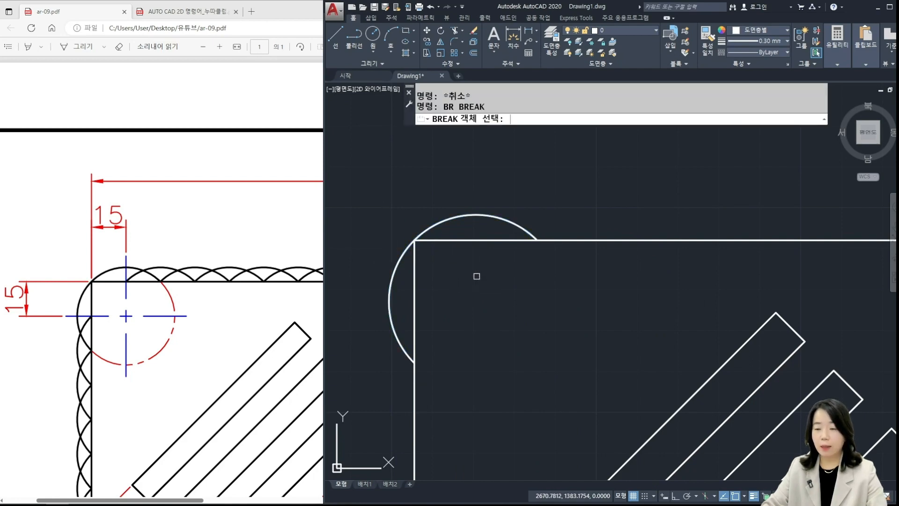
pyautogui.click(430, 228)
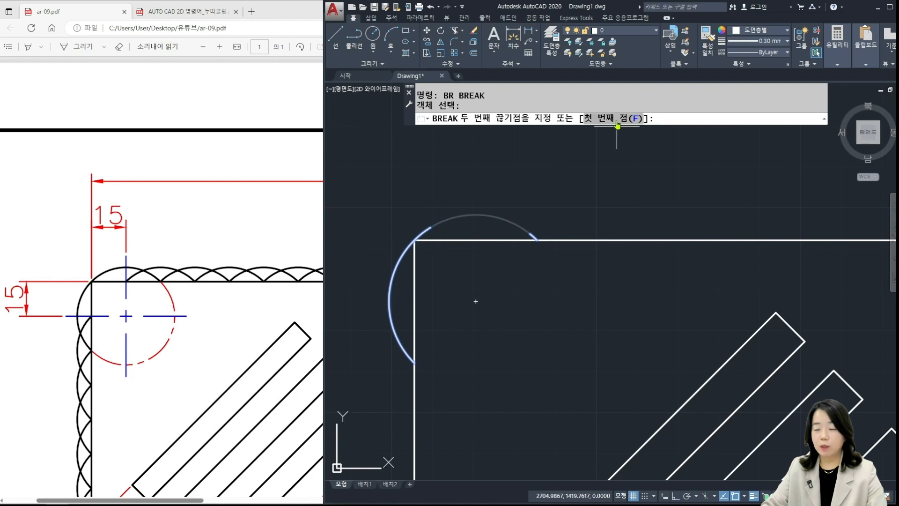
pyautogui.press('Return')
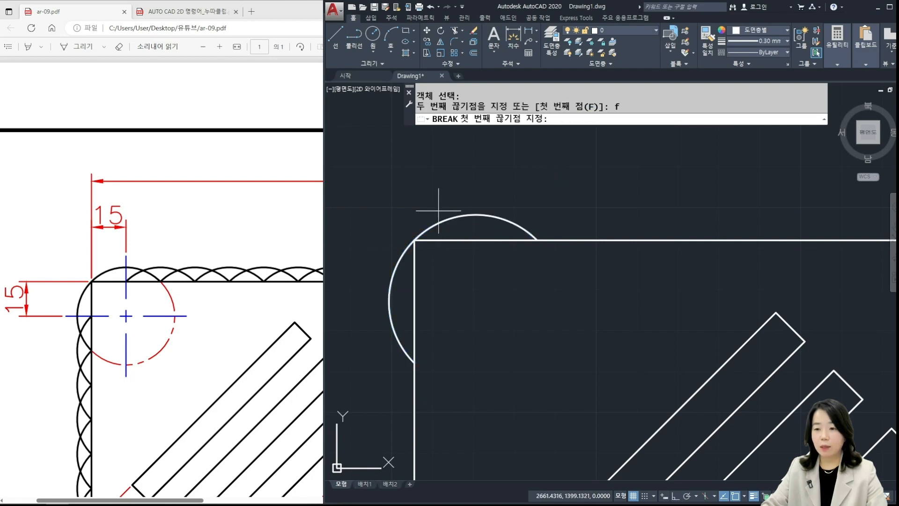
pyautogui.click(415, 240)
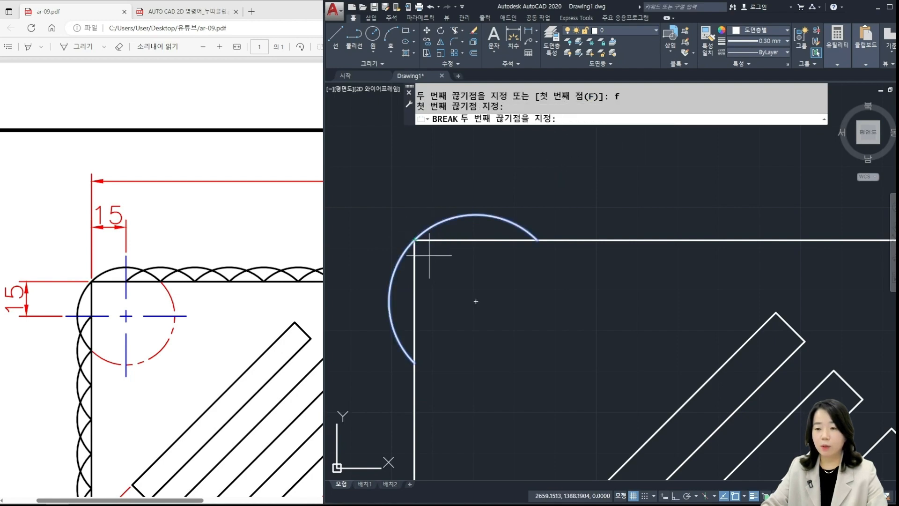
pyautogui.click(402, 240)
pyautogui.press('Escape')
pyautogui.click(398, 255)
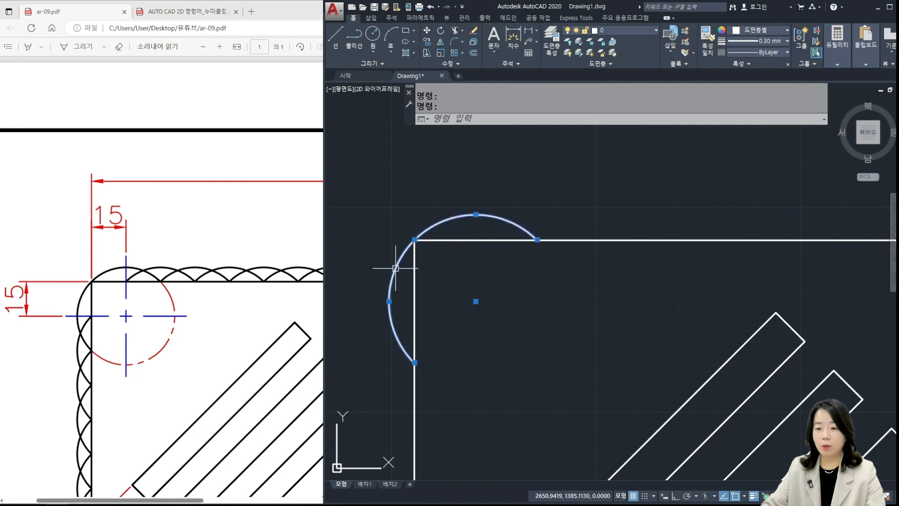
pyautogui.press('Escape')
pyautogui.press('Escape')
# Create a rectangular array of the upper corner arc and set its row count to 1.
pyautogui.scroll(-4, 471, 287)
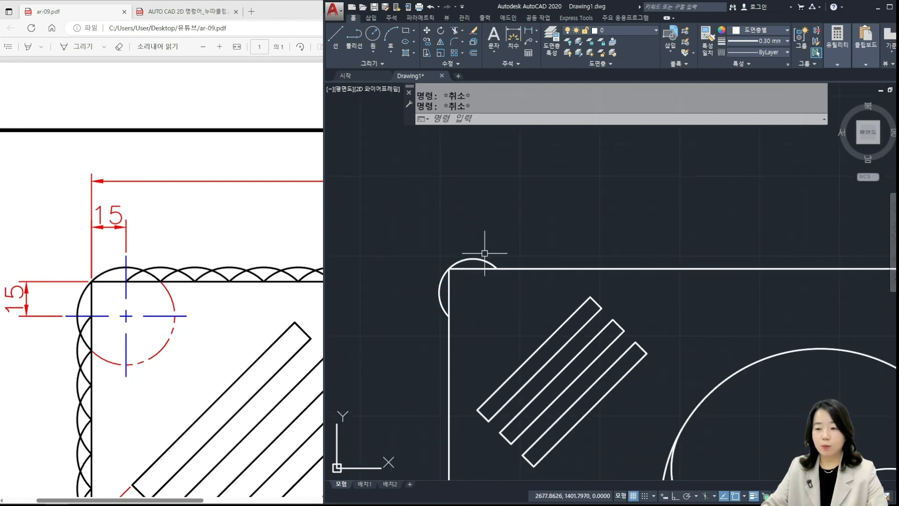
pyautogui.scroll(-4, 510, 275)
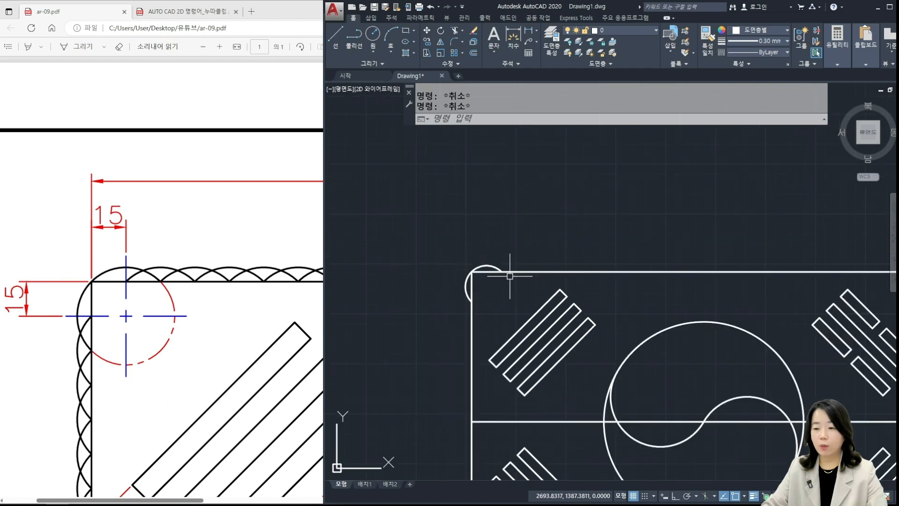
pyautogui.scroll(2, 482, 276)
pyautogui.write('a')
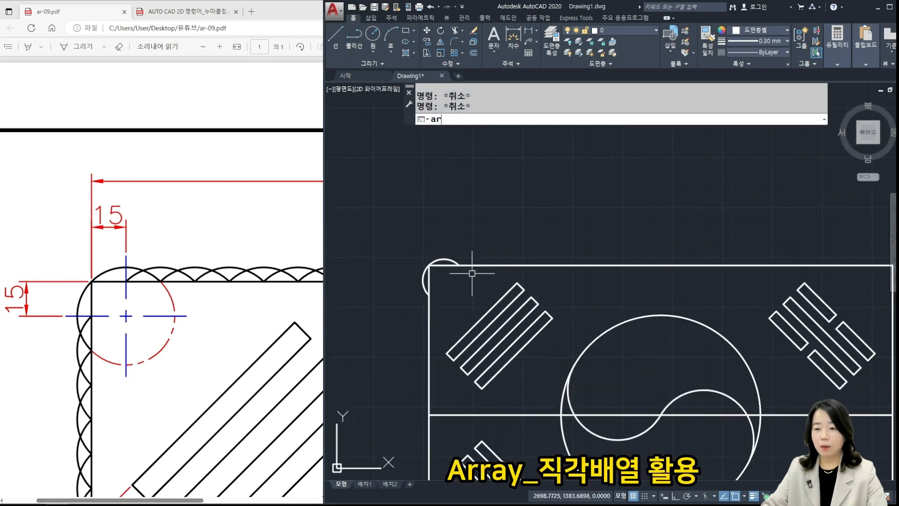
pyautogui.write('r')
pyautogui.press('Return')
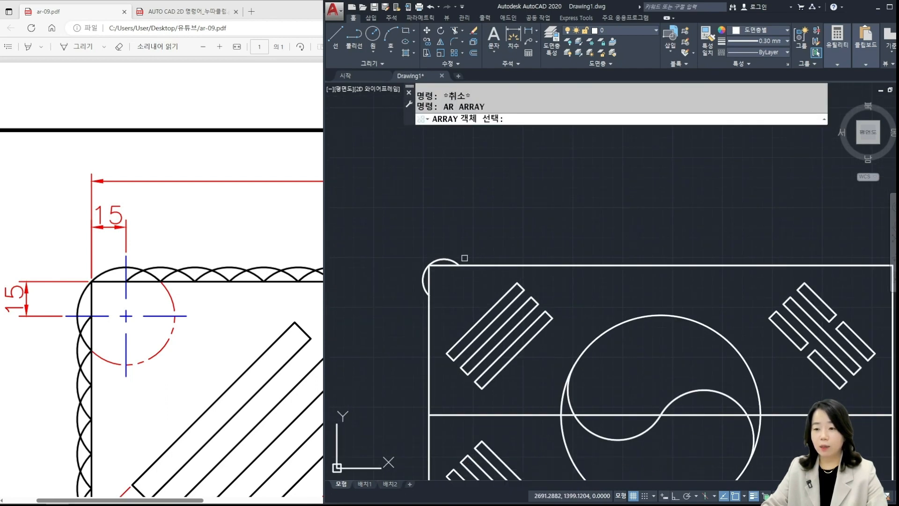
pyautogui.scroll(2, 464, 258)
pyautogui.click(443, 259)
pyautogui.press('Return')
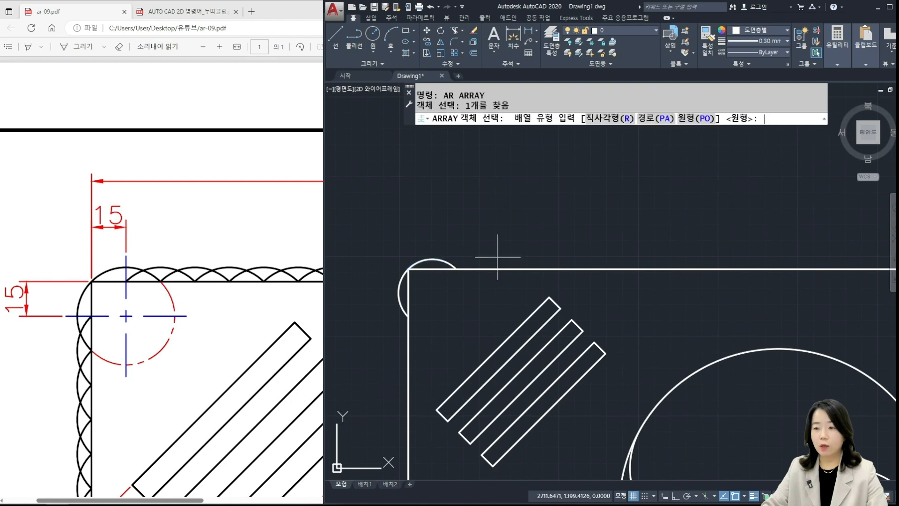
pyautogui.click(614, 120)
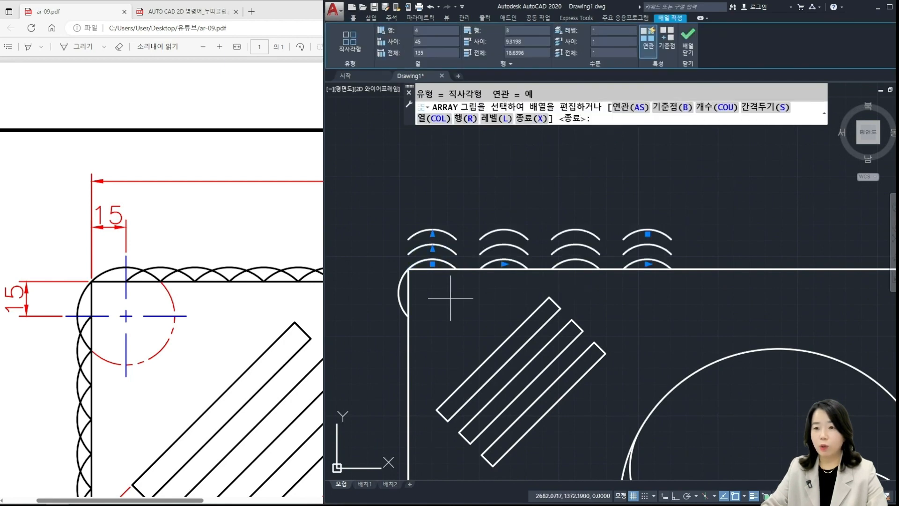
pyautogui.moveTo(521, 31); pyautogui.dragTo(475, 36)
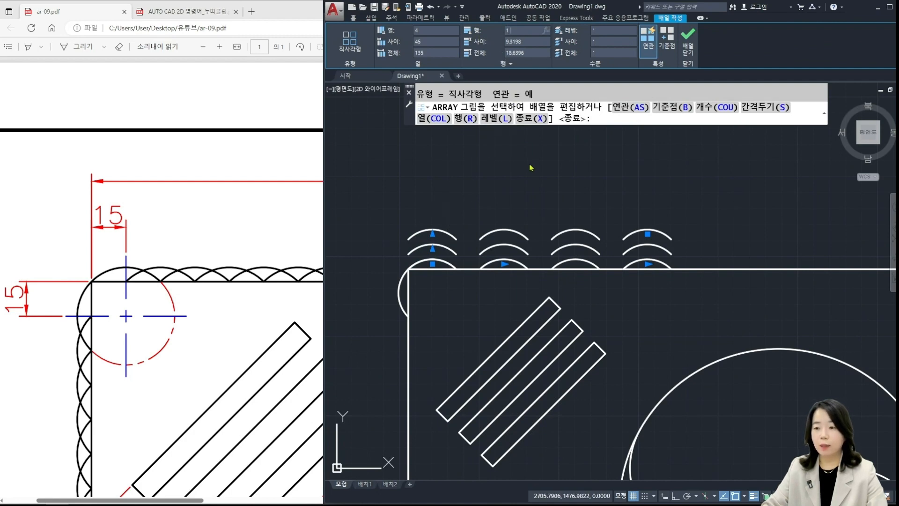
pyautogui.write('1')
pyautogui.press('Return')
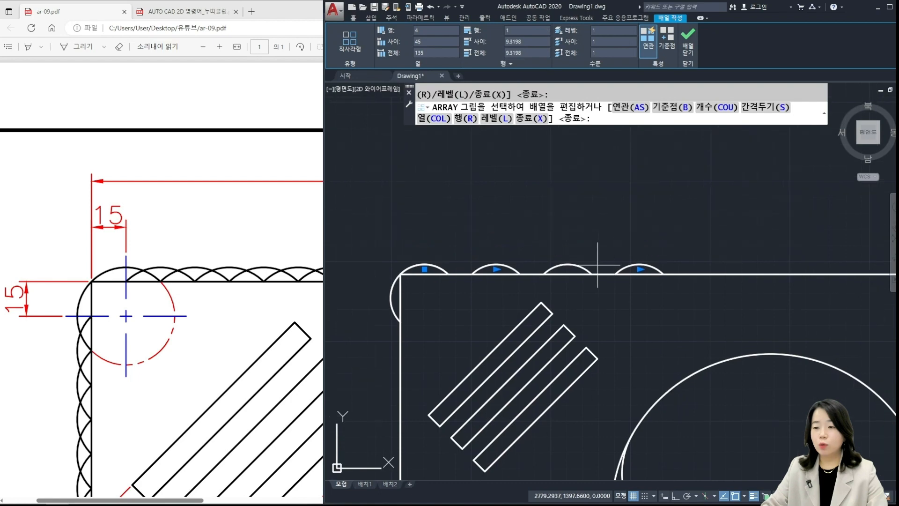
# Examine the spacing between neighbouring border arcs in the ar-09.pdf reference, tracing the first two arcs and the offset between them.
pyautogui.click(193, 329)
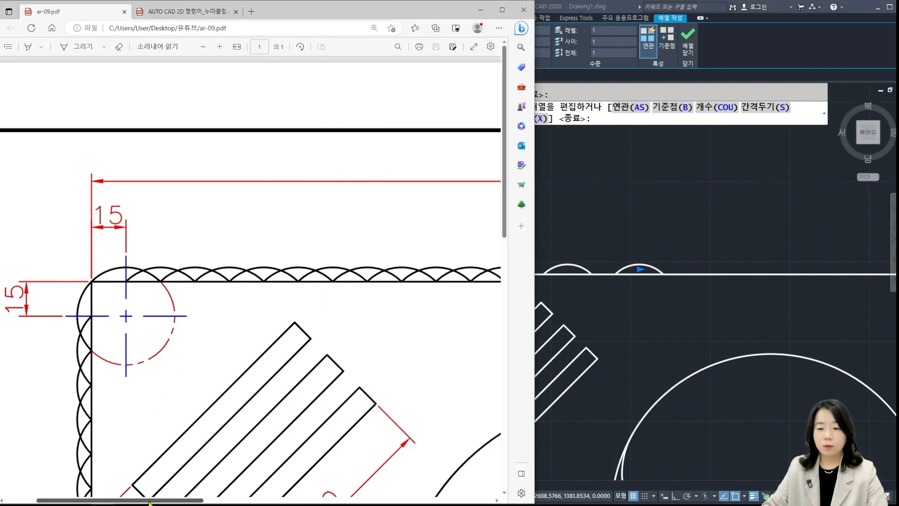
pyautogui.hscroll(2, 201, 405)
pyautogui.keyDown('ctrl'); pyautogui.scroll(-3, 237, 414); pyautogui.keyUp('ctrl')
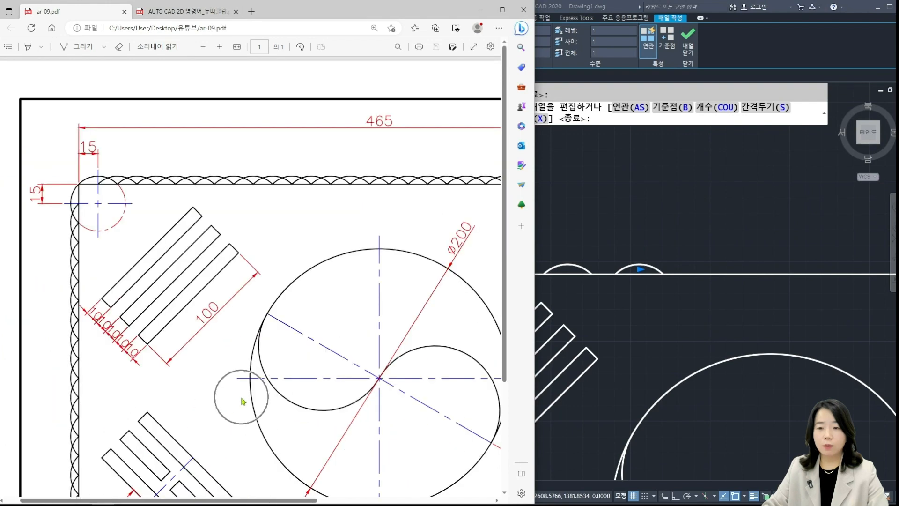
pyautogui.moveTo(202, 502)
pyautogui.mouseDown()
pyautogui.moveTo(280, 499)
pyautogui.moveTo(99, 500)
pyautogui.mouseUp()
pyautogui.keyDown('ctrl'); pyautogui.scroll(2, 405, 126); pyautogui.keyUp('ctrl')
pyautogui.keyDown('ctrl'); pyautogui.scroll(3, 189, 222); pyautogui.keyUp('ctrl')
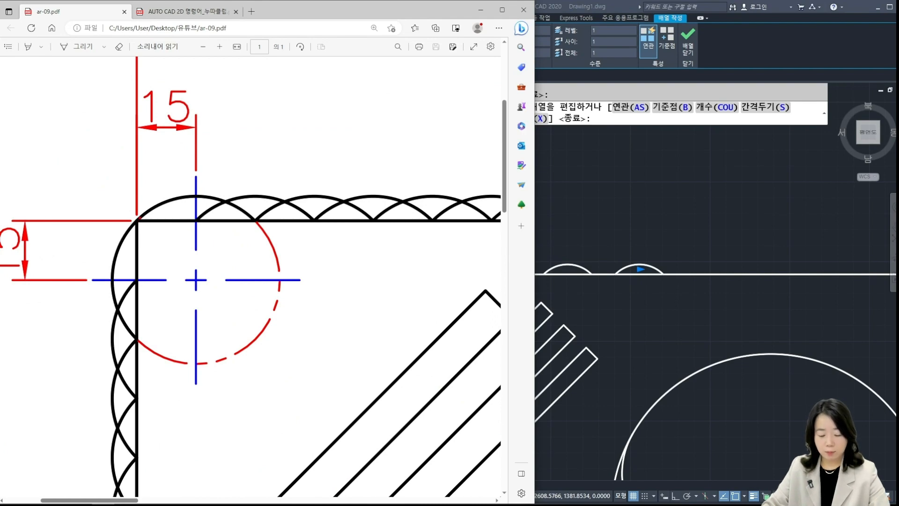
pyautogui.moveTo(138, 219)
pyautogui.mouseDown()
pyautogui.moveTo(176, 197)
pyautogui.moveTo(251, 219)
pyautogui.mouseUp()
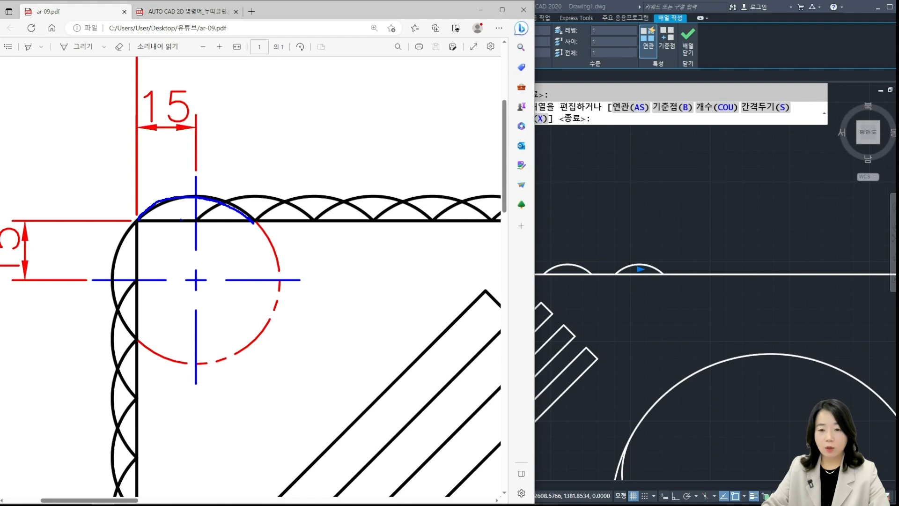
pyautogui.moveTo(199, 222)
pyautogui.mouseDown()
pyautogui.moveTo(256, 199)
pyautogui.moveTo(312, 227)
pyautogui.mouseUp()
pyautogui.moveTo(142, 187)
pyautogui.mouseDown()
pyautogui.moveTo(141, 213)
pyautogui.moveTo(197, 195)
pyautogui.mouseUp()
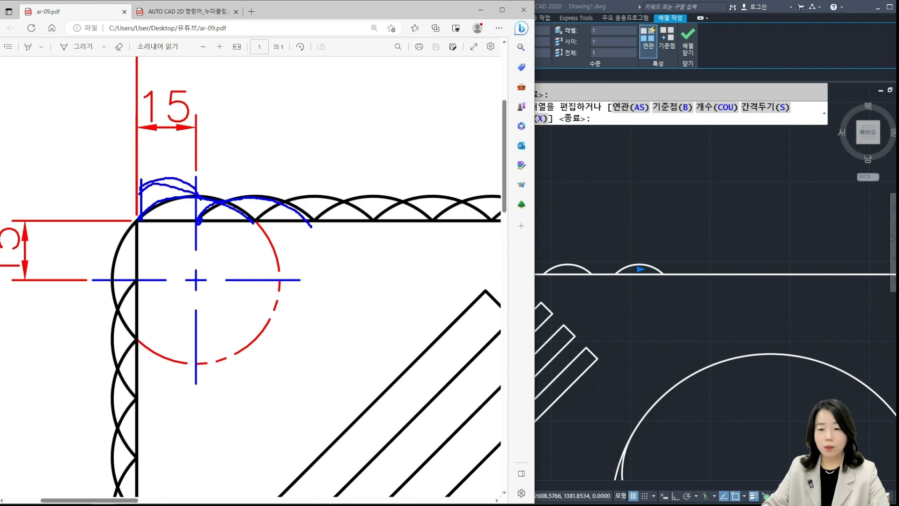
pyautogui.press('Escape')
pyautogui.keyDown('ctrl'); pyautogui.scroll(-5, 277, 242); pyautogui.keyUp('ctrl')
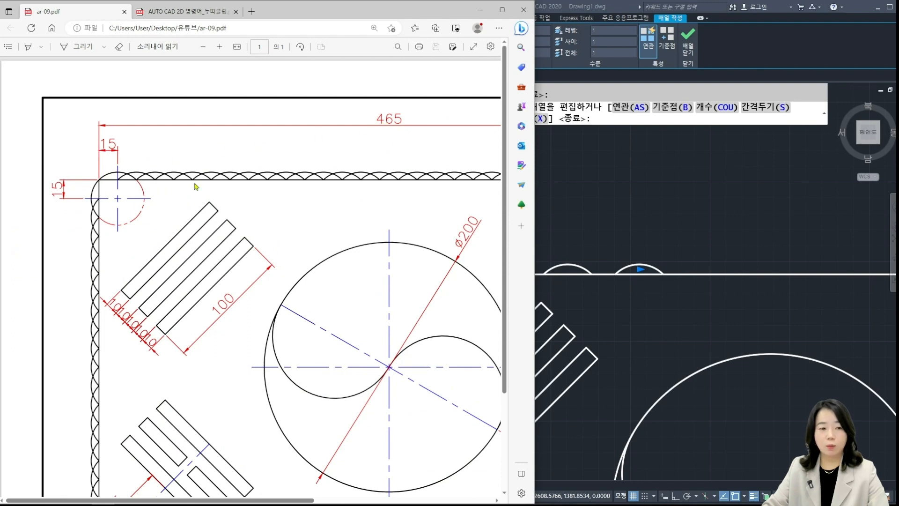
# Return to AutoCAD and set the arc array to 20 columns with a column spacing of 15.
pyautogui.click(616, 222)
pyautogui.scroll(-2, 466, 224)
pyautogui.moveTo(466, 225)
pyautogui.mouseDown(button='middle')
pyautogui.moveTo(510, 188)
pyautogui.moveTo(464, 221)
pyautogui.mouseUp(button='middle')
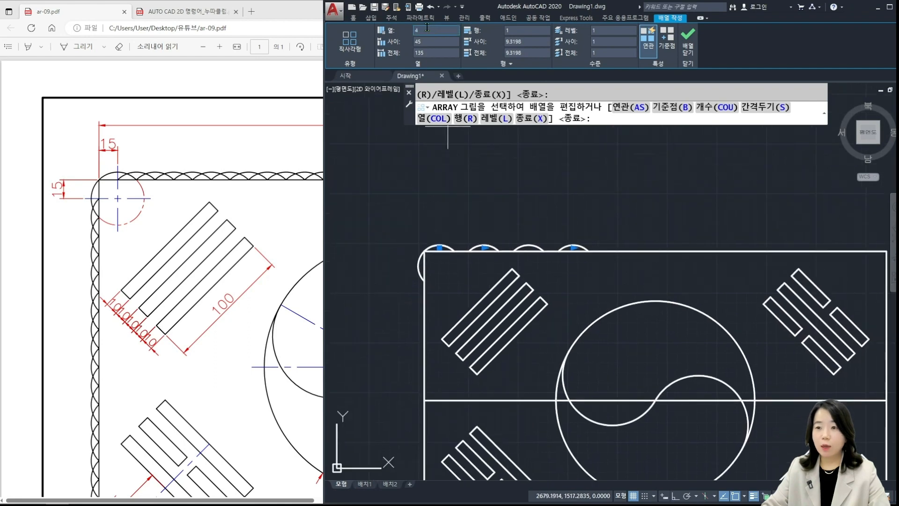
pyautogui.write('20')
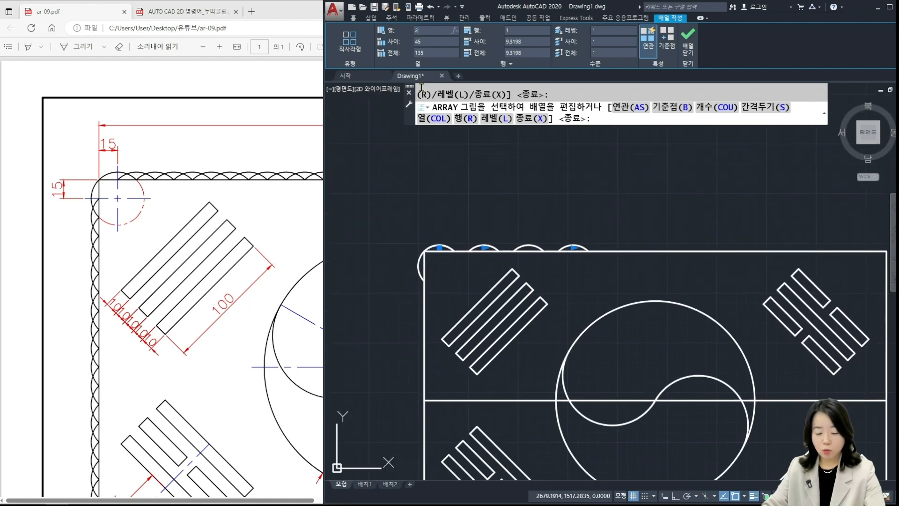
pyautogui.click(601, 244)
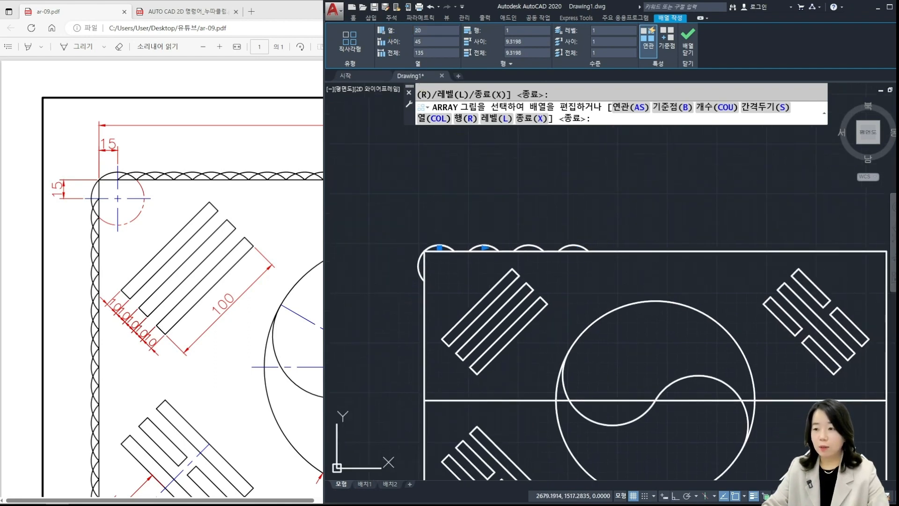
pyautogui.moveTo(557, 255); pyautogui.dragTo(529, 267, button='middle')
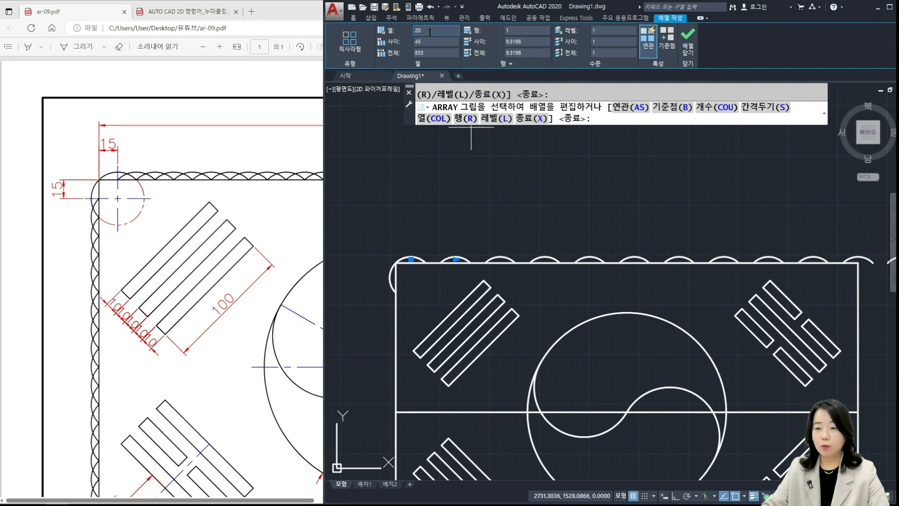
pyautogui.moveTo(424, 42); pyautogui.dragTo(408, 54)
pyautogui.write('1')
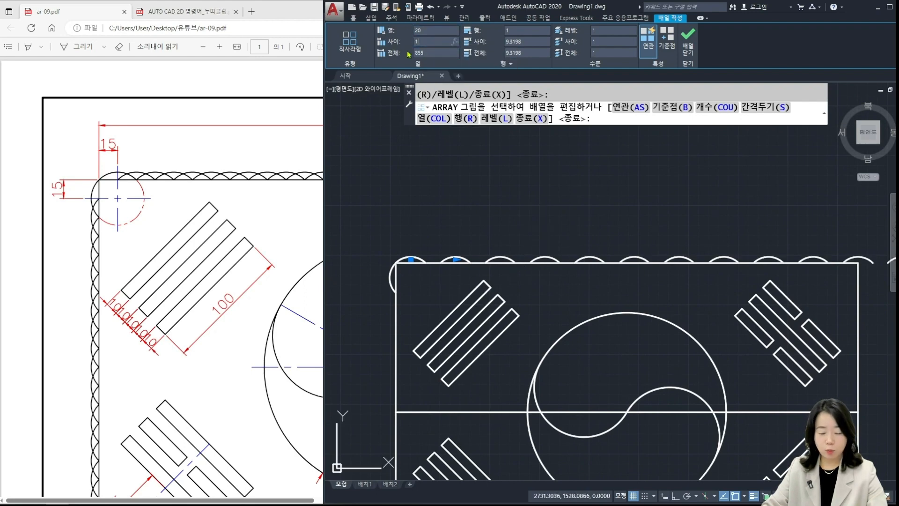
pyautogui.write('5')
pyautogui.press('Return')
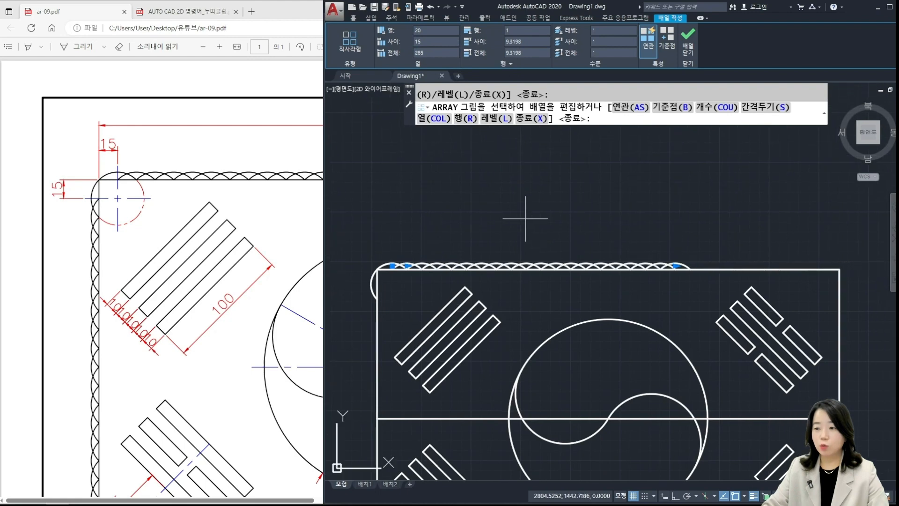
# Set the arc array's column count to 30 so it spans the frame's upper edge, and finish the array.
pyautogui.scroll(2, 682, 271)
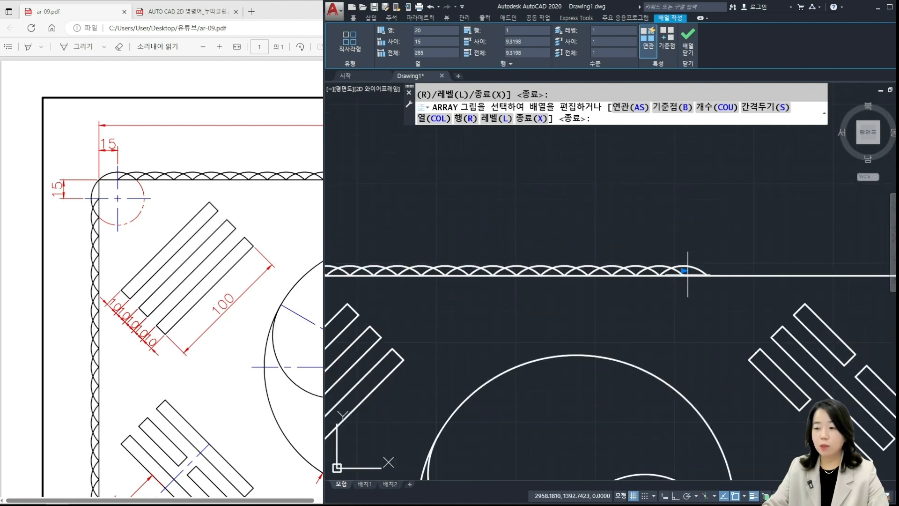
pyautogui.scroll(-2, 682, 271)
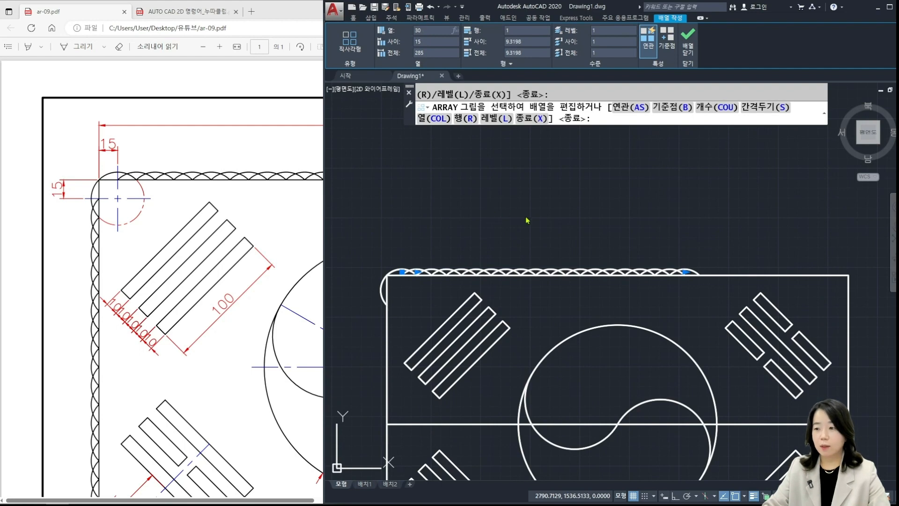
pyautogui.write('30')
pyautogui.press('Return')
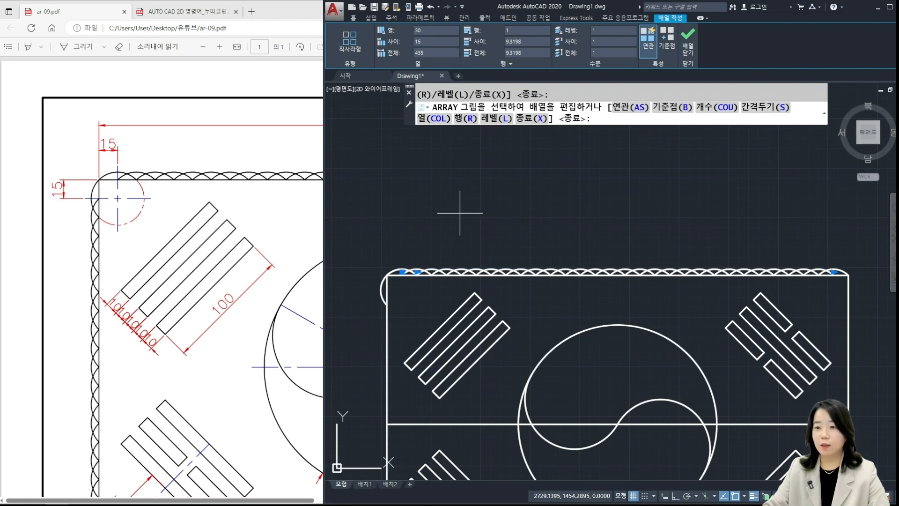
pyautogui.scroll(-2, 462, 225)
pyautogui.moveTo(456, 230); pyautogui.dragTo(453, 201, button='middle')
pyautogui.scroll(2, 419, 221)
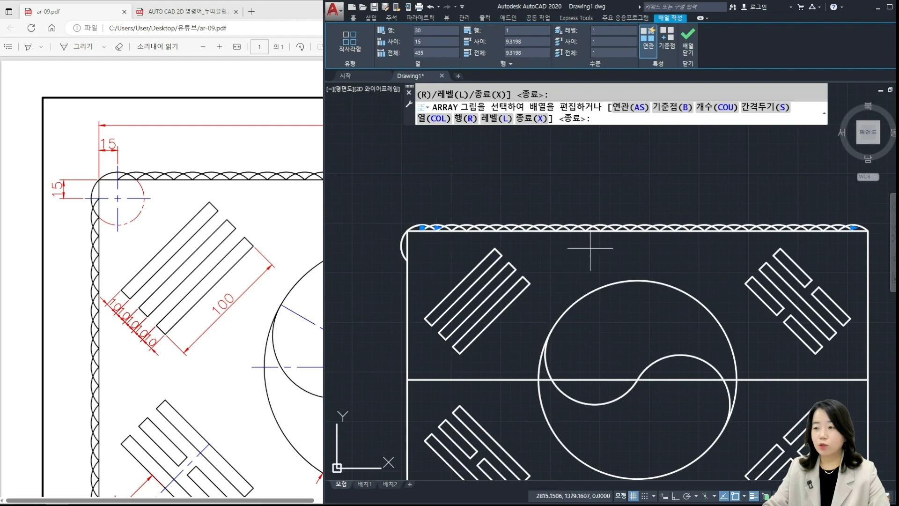
pyautogui.moveTo(820, 252); pyautogui.dragTo(714, 256, button='middle')
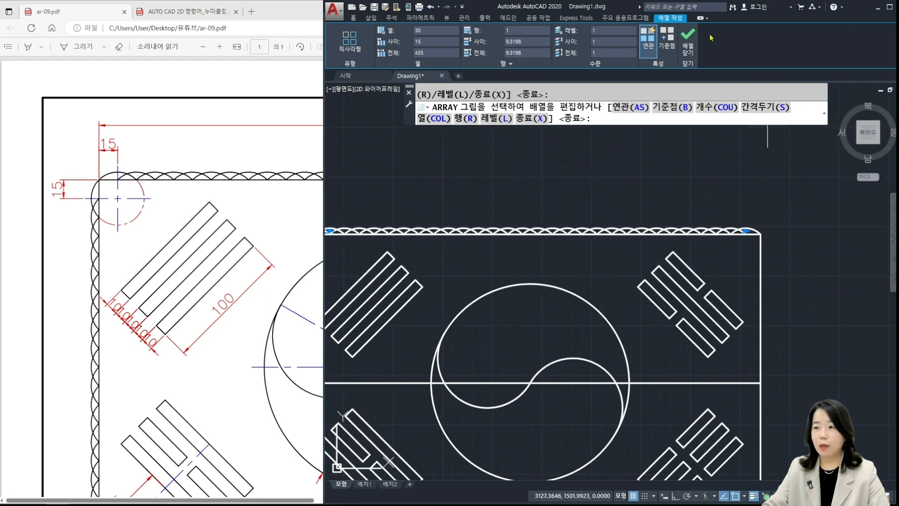
pyautogui.click(688, 44)
# Mirror the upper arc array across the flag's horizontal centre line onto the lower edge, keeping the original.
pyautogui.scroll(-4, 618, 253)
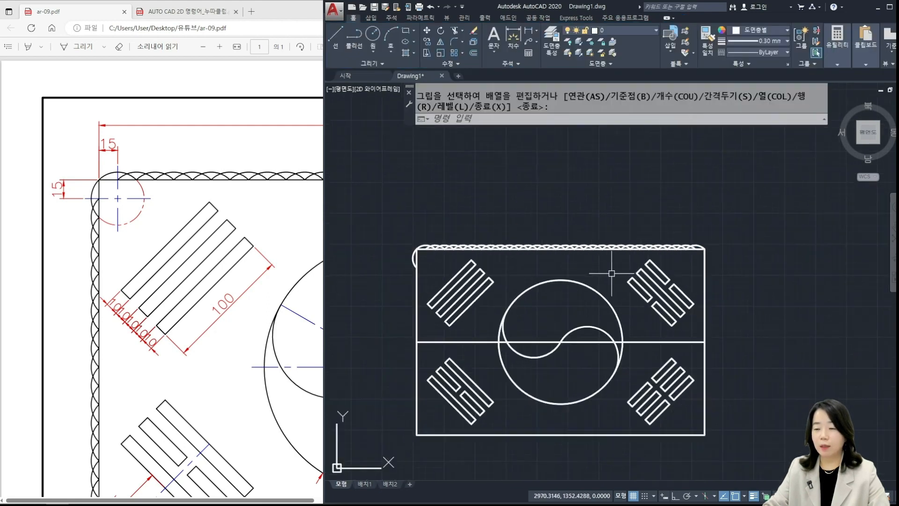
pyautogui.write('mi')
pyautogui.press('Return')
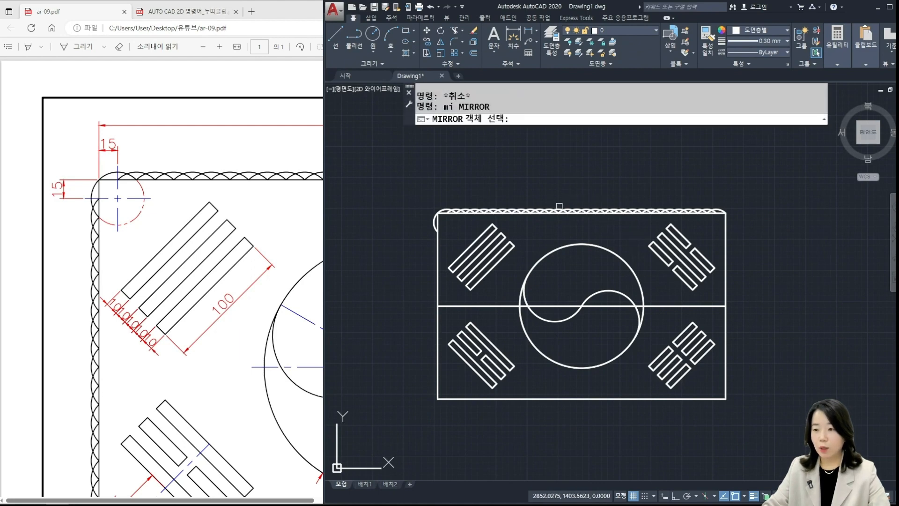
pyautogui.click(564, 210)
pyautogui.press('Return')
pyautogui.click(437, 306)
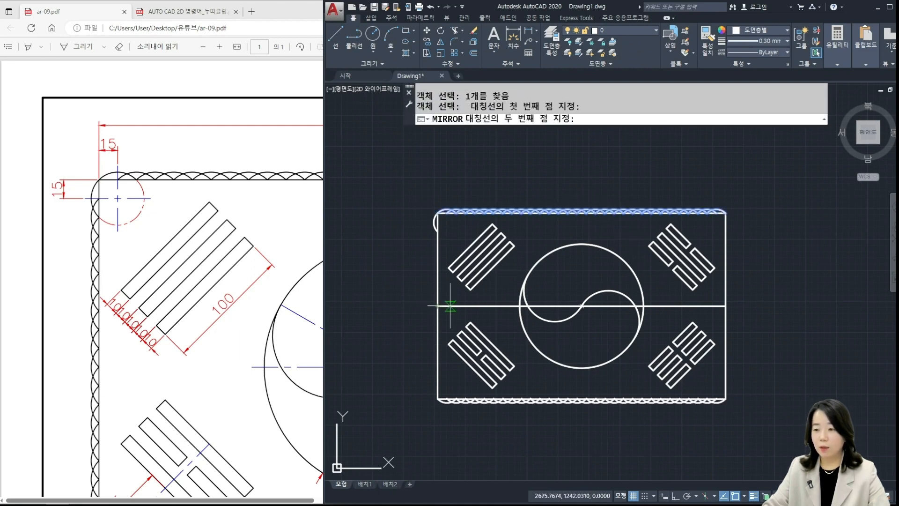
pyautogui.click(725, 305)
pyautogui.press('Return')
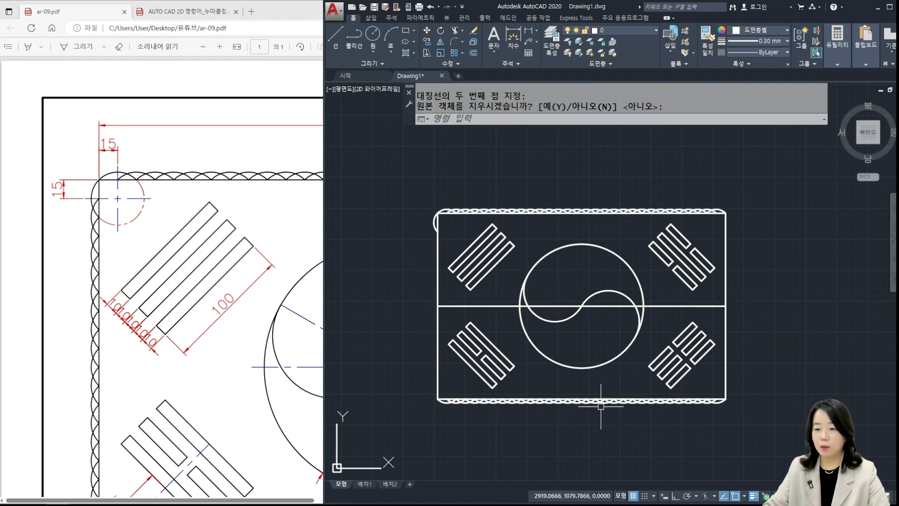
pyautogui.scroll(2, 421, 229)
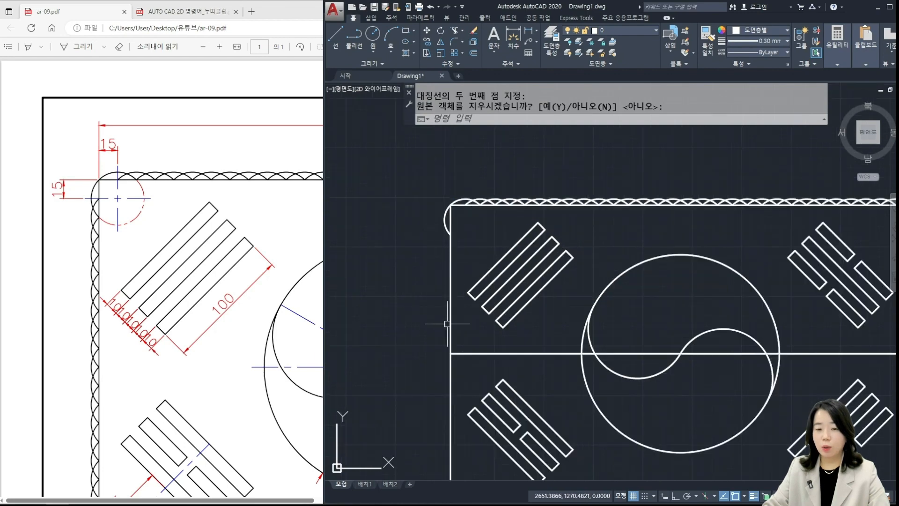
# Start a rectangular array of the arc at the frame's upper-left corner that bulges beyond the left edge, with 1 column.
pyautogui.scroll(1, 471, 245)
pyautogui.write('ar')
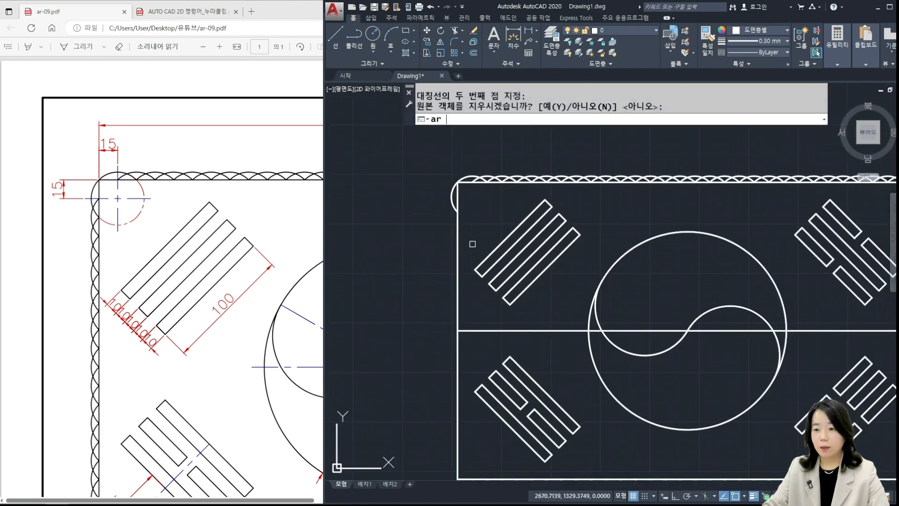
pyautogui.press('Return')
pyautogui.click(452, 202)
pyautogui.press('Return')
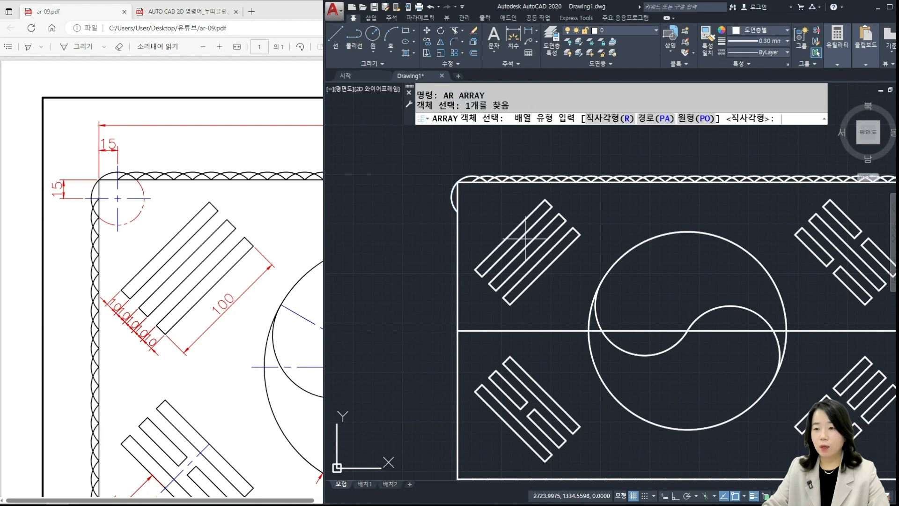
pyautogui.press('Return')
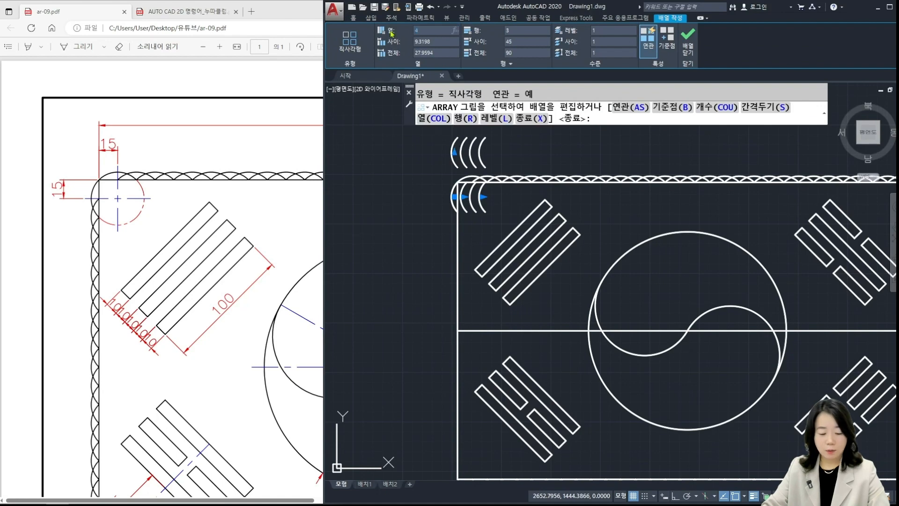
pyautogui.click(507, 29)
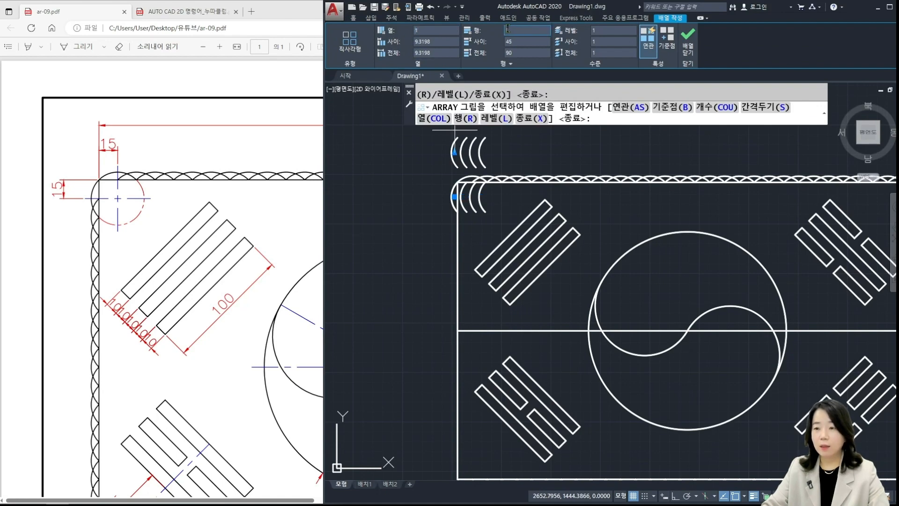
pyautogui.press('Return')
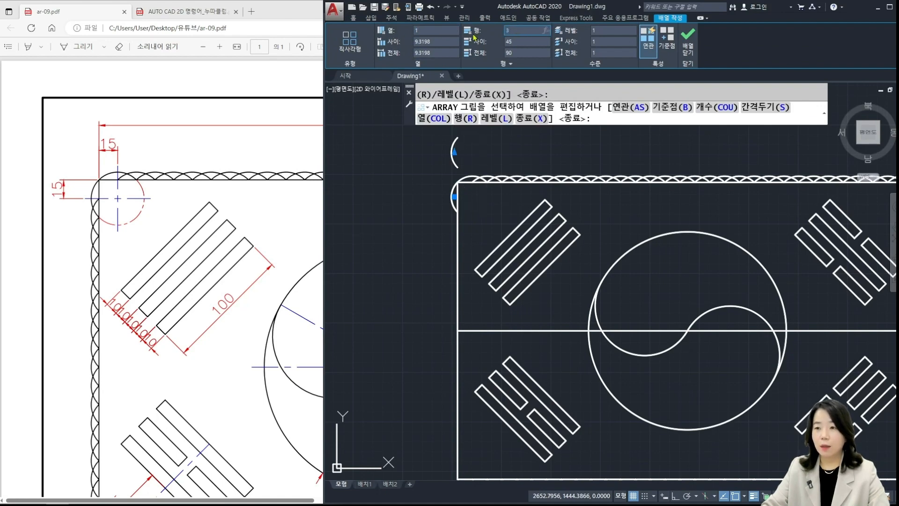
# Set the arc array to 20 rows with a row spacing of 15.
pyautogui.write('20')
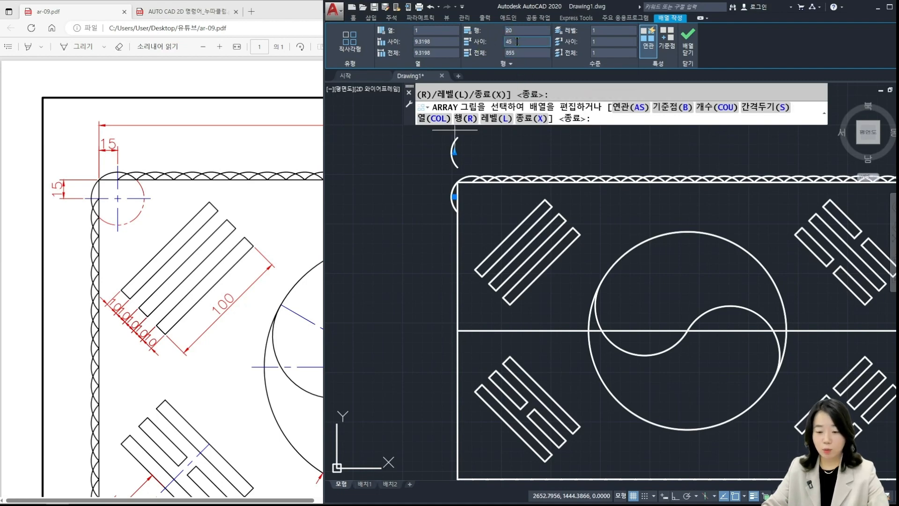
pyautogui.click(498, 41)
pyautogui.write('1')
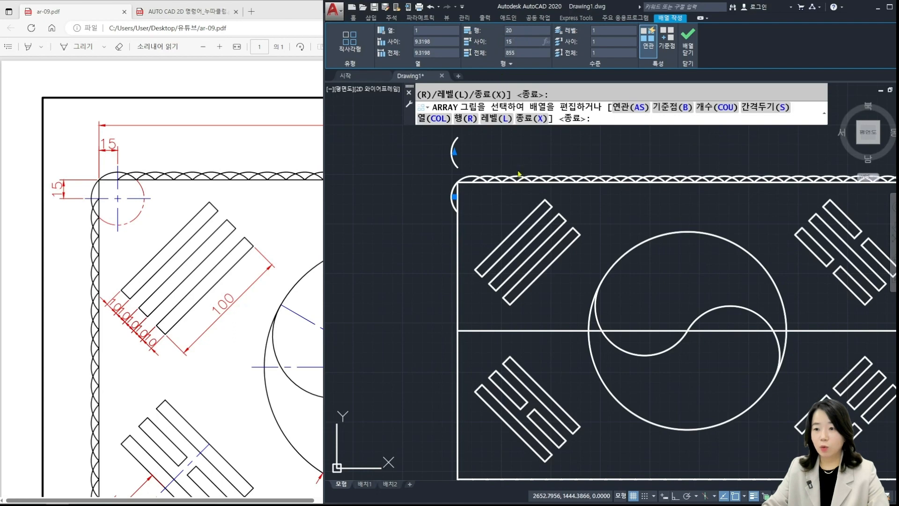
pyautogui.moveTo(490, 173); pyautogui.dragTo(492, 211, button='middle')
pyautogui.moveTo(472, 242); pyautogui.dragTo(473, 319, button='middle')
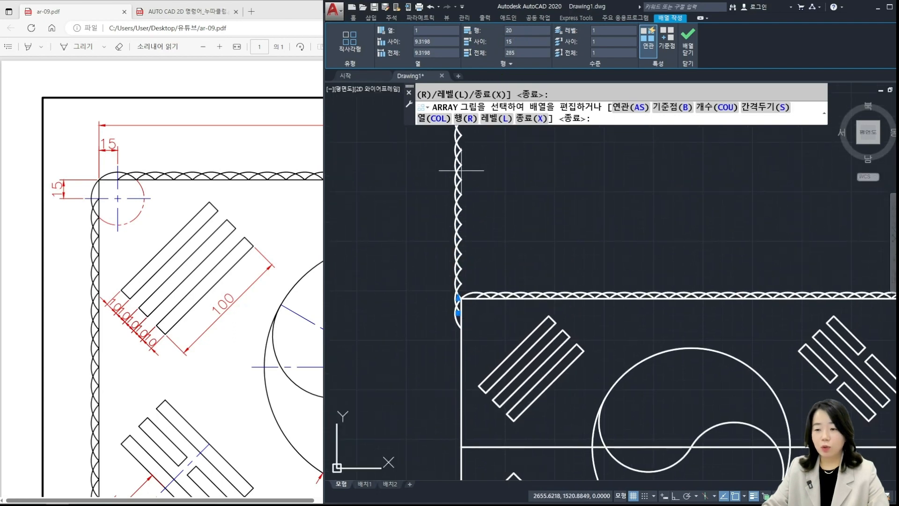
pyautogui.scroll(2, 463, 299)
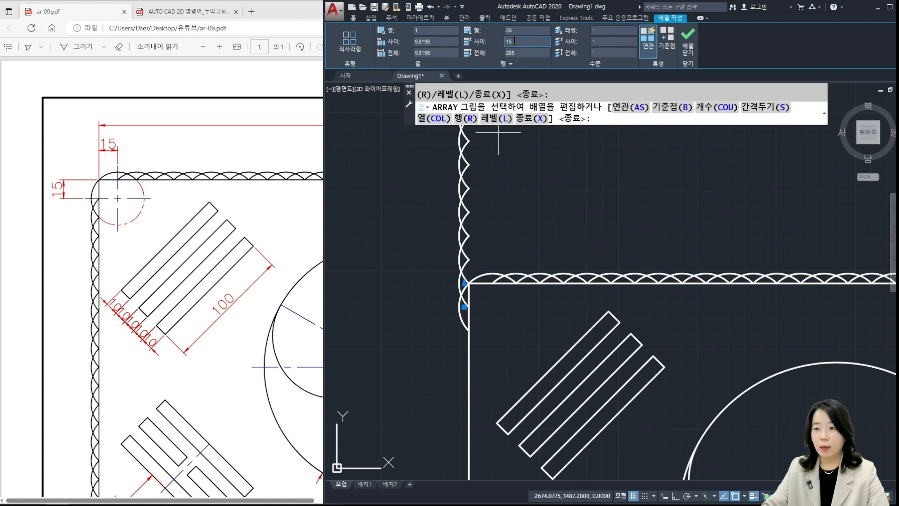
# Set the array's row spacing to -15 so the arcs run down the frame's left edge.
pyautogui.click(498, 45)
pyautogui.write('-1')
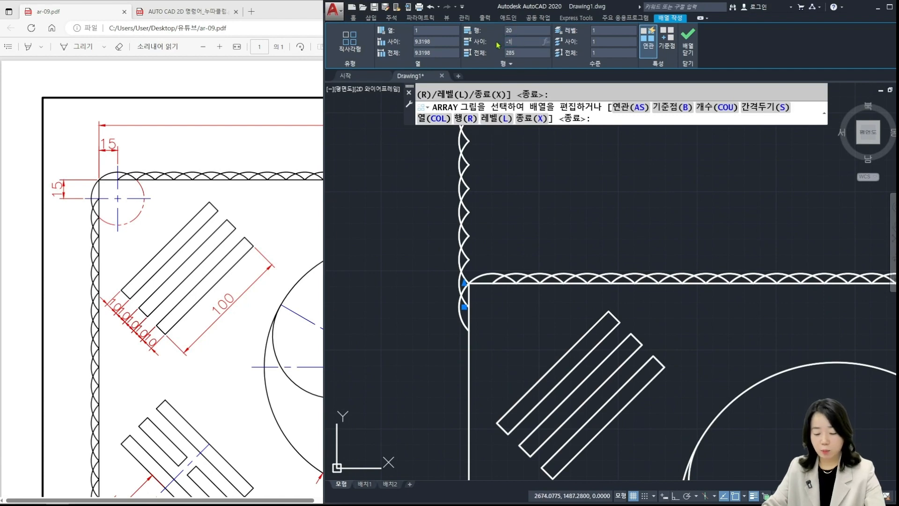
pyautogui.write('5')
pyautogui.press('Return')
pyautogui.scroll(-4, 518, 207)
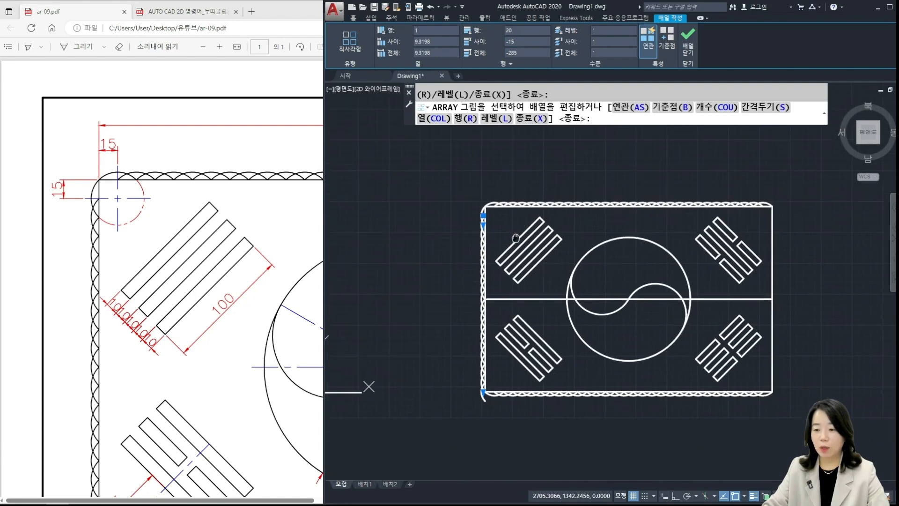
# Set the array's row count to 19 so it ends at the frame's lower-left corner, and finish the array.
pyautogui.scroll(3, 482, 384)
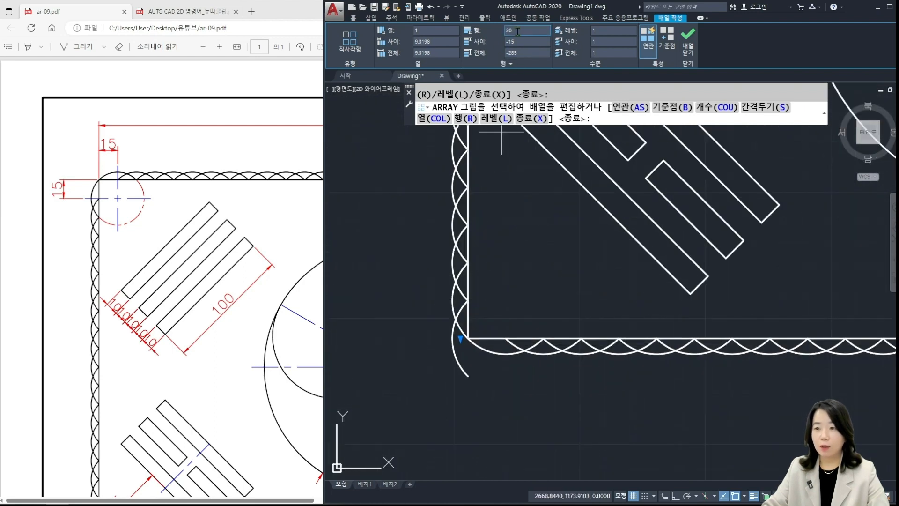
pyautogui.click(518, 31)
pyautogui.write('19')
pyautogui.press('Return')
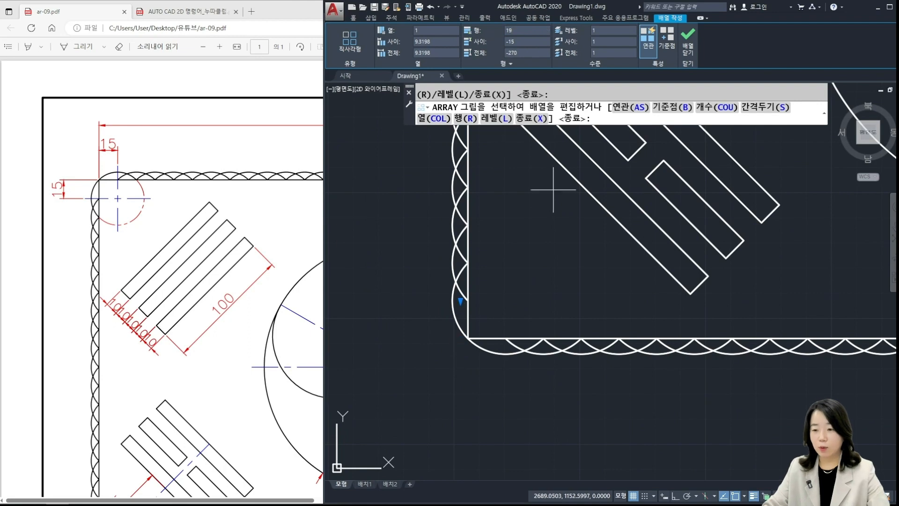
pyautogui.scroll(-3, 552, 229)
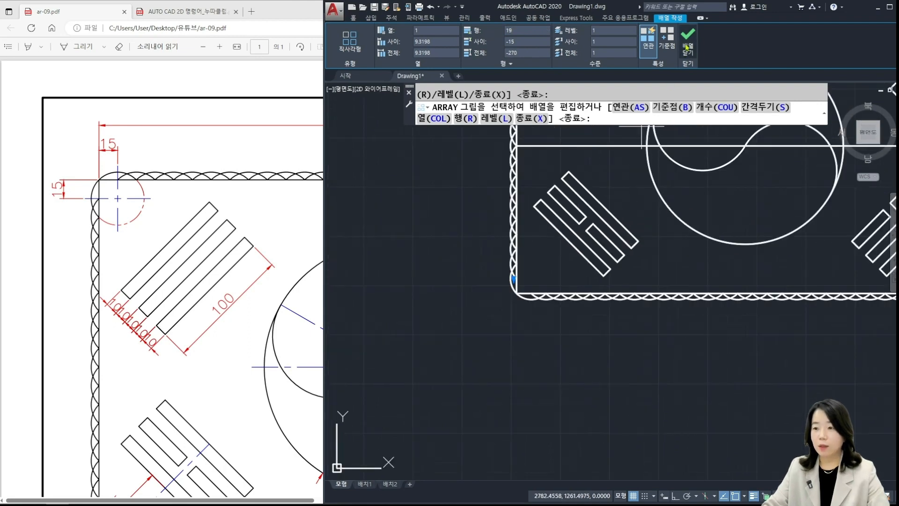
pyautogui.press('Return')
# Mirror the left arc array onto the frame's right edge across the vertical line through the circle's upper and lower quadrants, keeping the original.
pyautogui.scroll(-3, 530, 271)
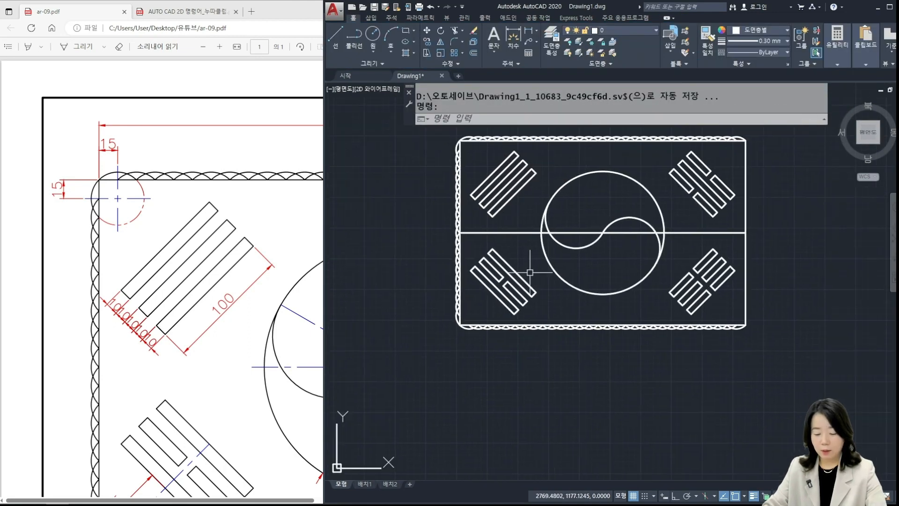
pyautogui.write('mi')
pyautogui.press('Return')
pyautogui.scroll(2, 454, 240)
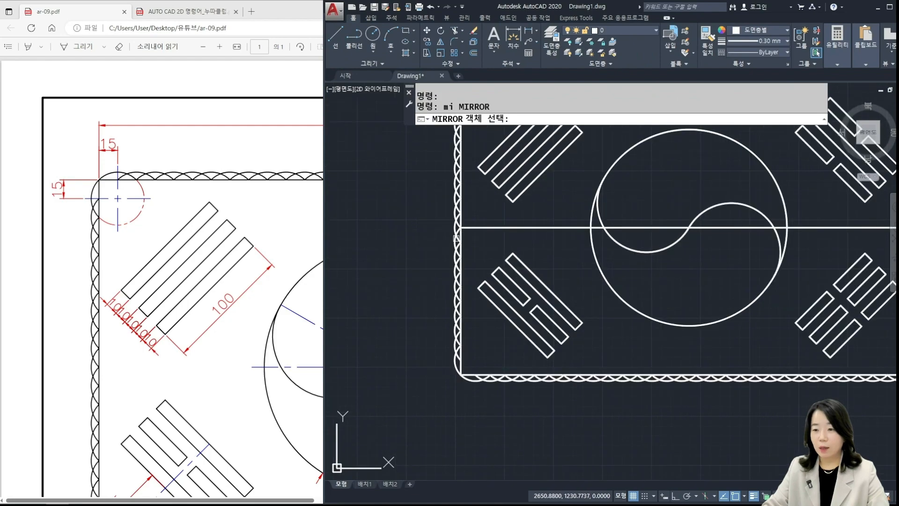
pyautogui.click(456, 239)
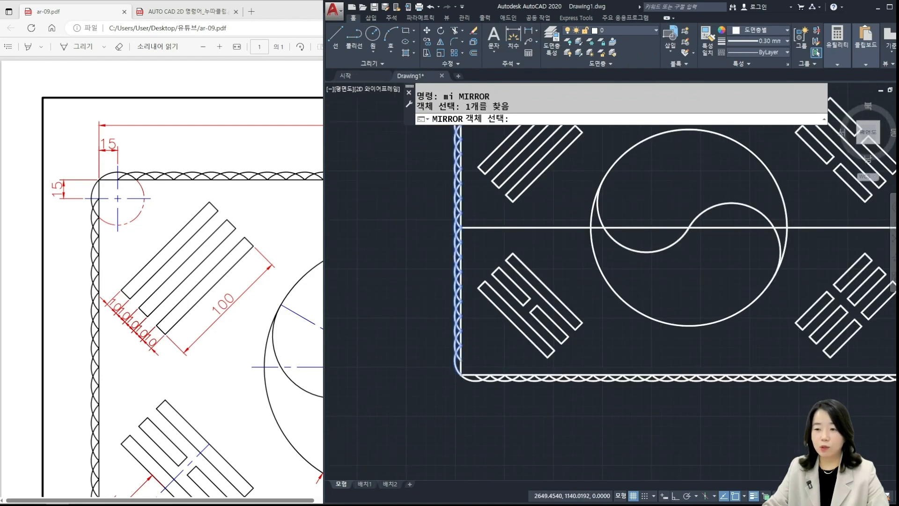
pyautogui.scroll(-3, 452, 328)
pyautogui.press('Return')
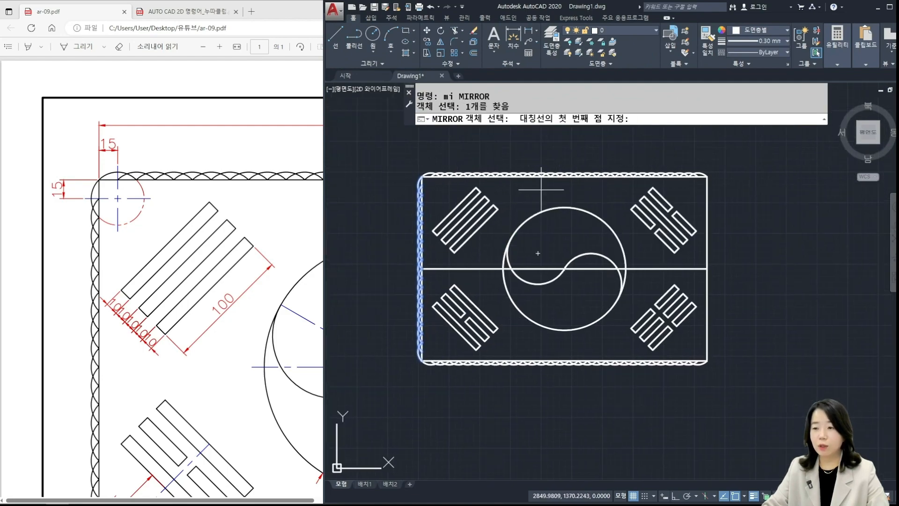
pyautogui.scroll(2, 541, 189)
pyautogui.scroll(2, 527, 167)
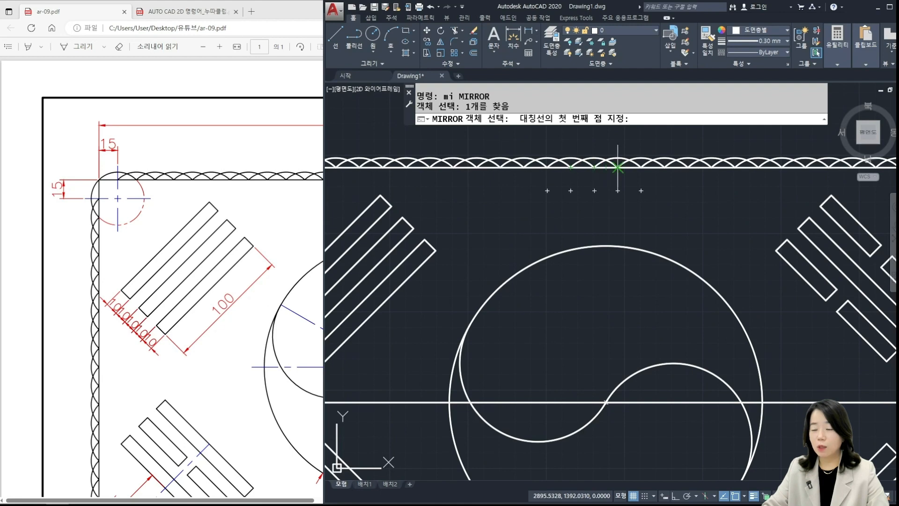
pyautogui.scroll(-2, 527, 175)
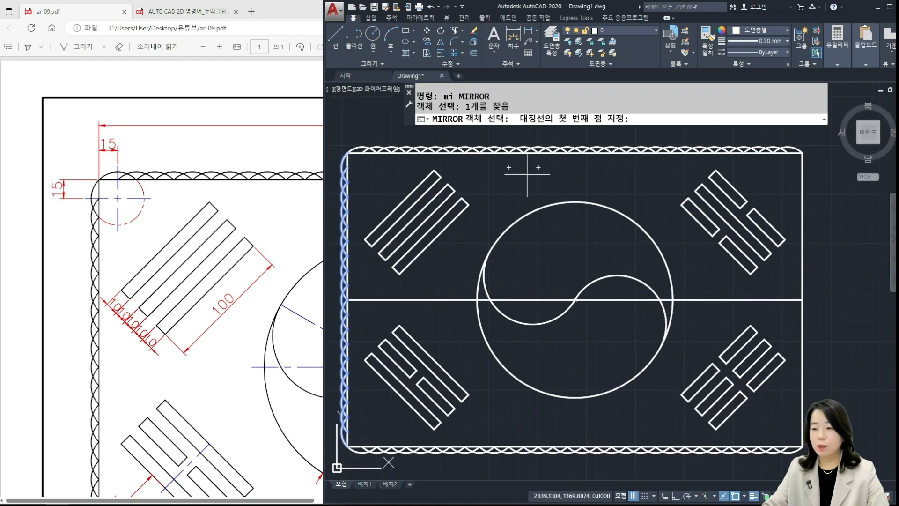
pyautogui.scroll(-2, 527, 174)
pyautogui.click(557, 192)
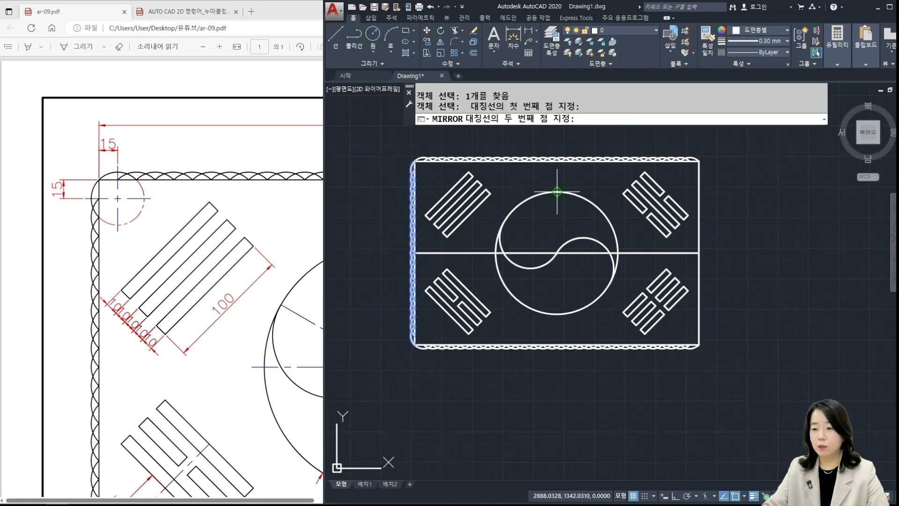
pyautogui.click(556, 314)
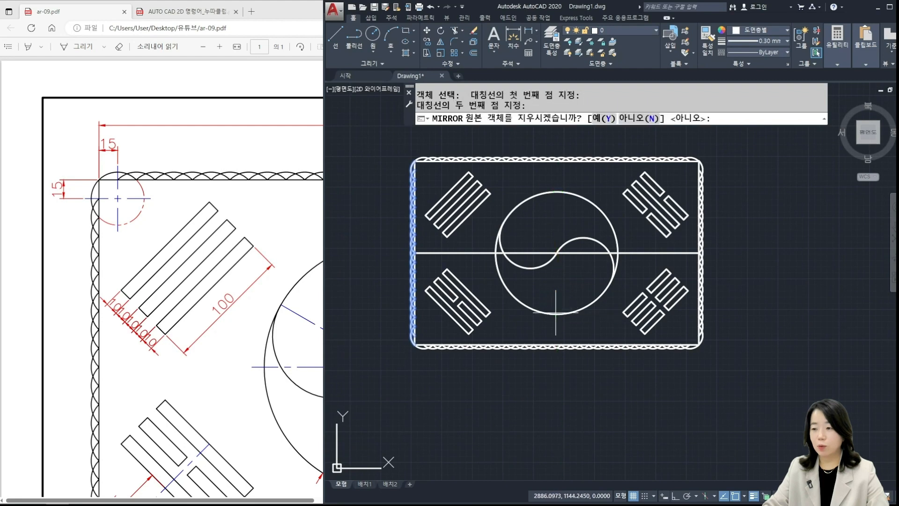
pyautogui.press('Return')
# Erase the horizontal centre line running across the flag.
pyautogui.write('e')
pyautogui.press('Return')
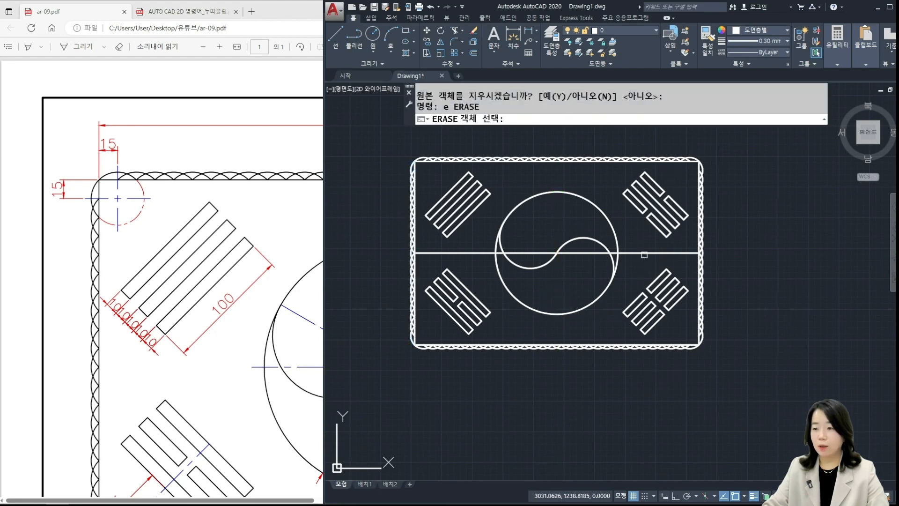
pyautogui.click(639, 253)
pyautogui.press('Return')
pyautogui.press('Escape')
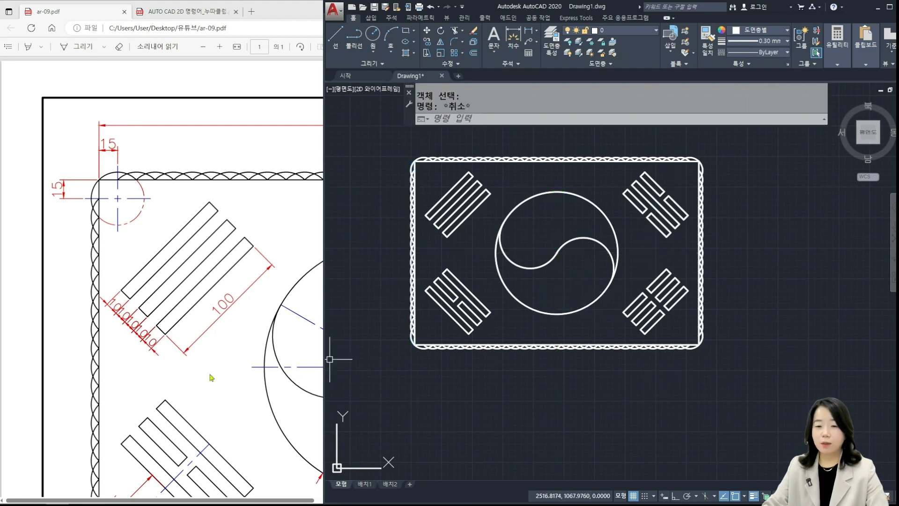
# Compare the finished flag in AutoCAD with the full ar-09.pdf reference drawing, checking the border, taegeuk and trigrams.
pyautogui.click(236, 354)
pyautogui.keyDown('ctrl'); pyautogui.scroll(-3, 247, 342); pyautogui.keyUp('ctrl')
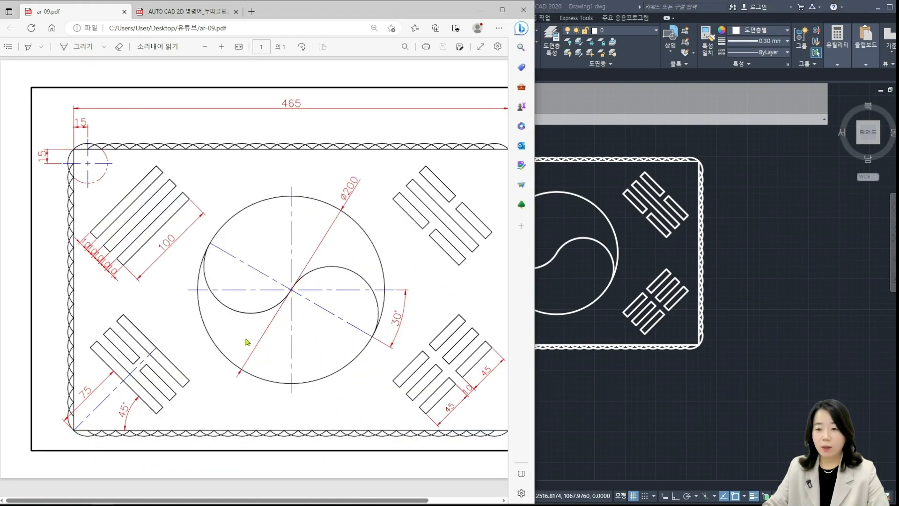
pyautogui.click(638, 396)
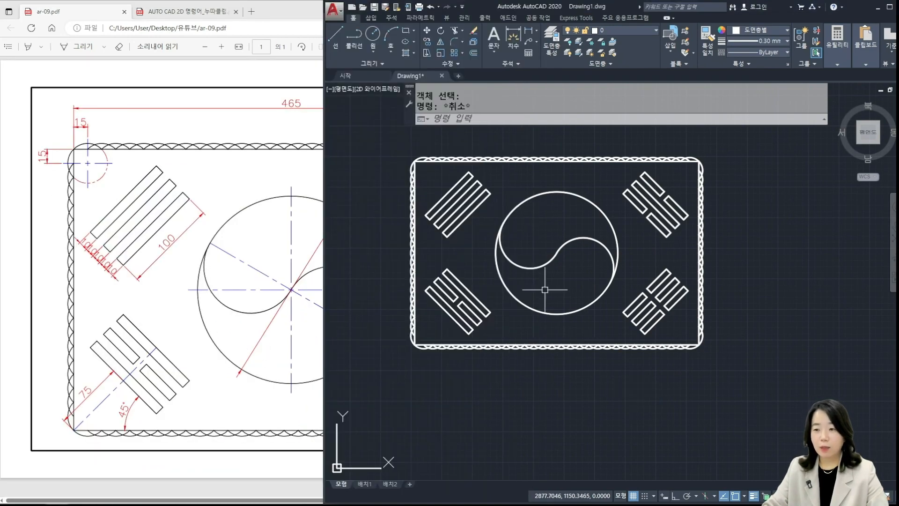
pyautogui.scroll(2, 546, 234)
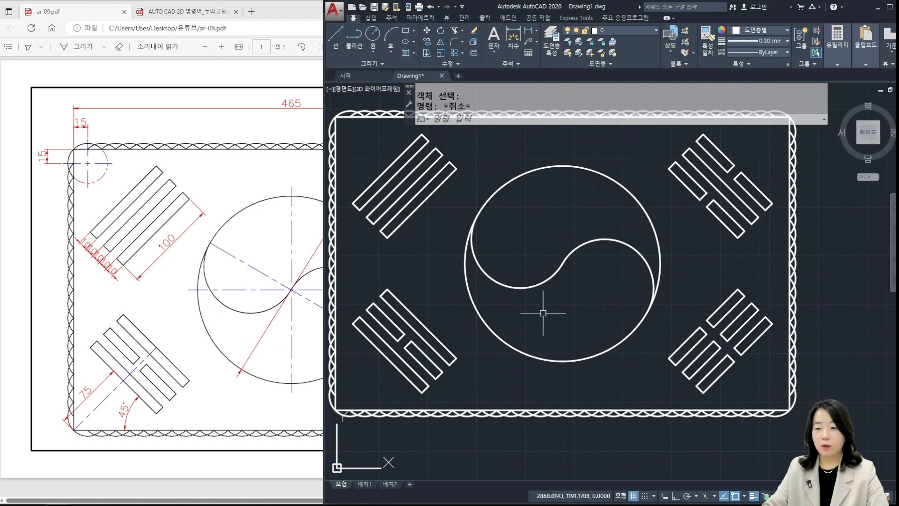
pyautogui.scroll(-2, 542, 310)
pyautogui.moveTo(541, 311); pyautogui.dragTo(542, 286, button='middle')
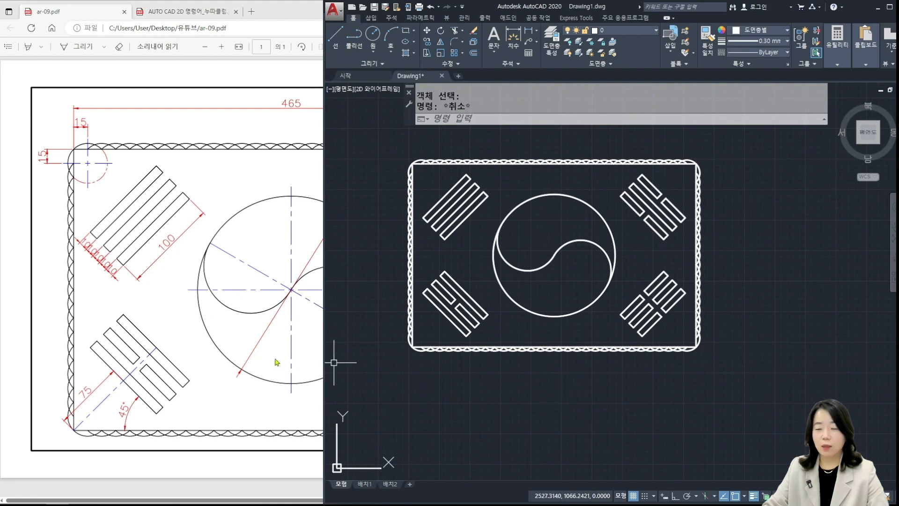
pyautogui.click(278, 359)
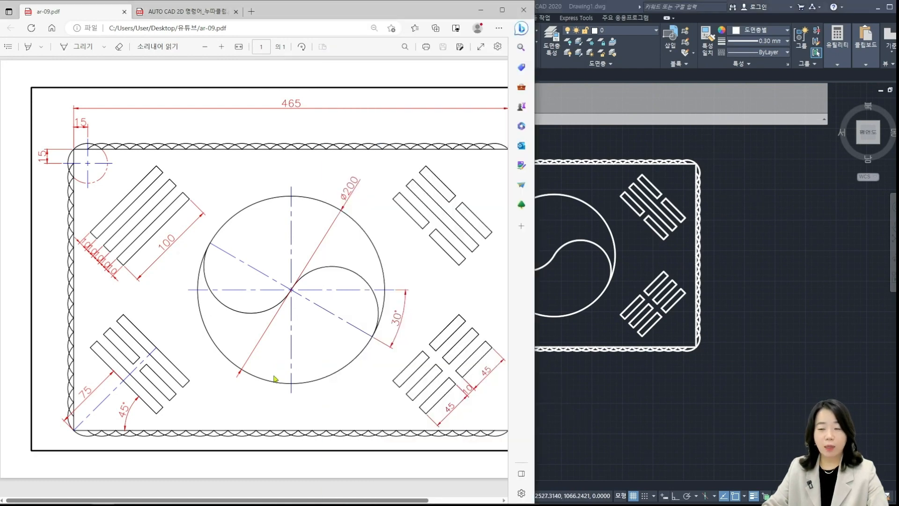
pyautogui.click(626, 382)
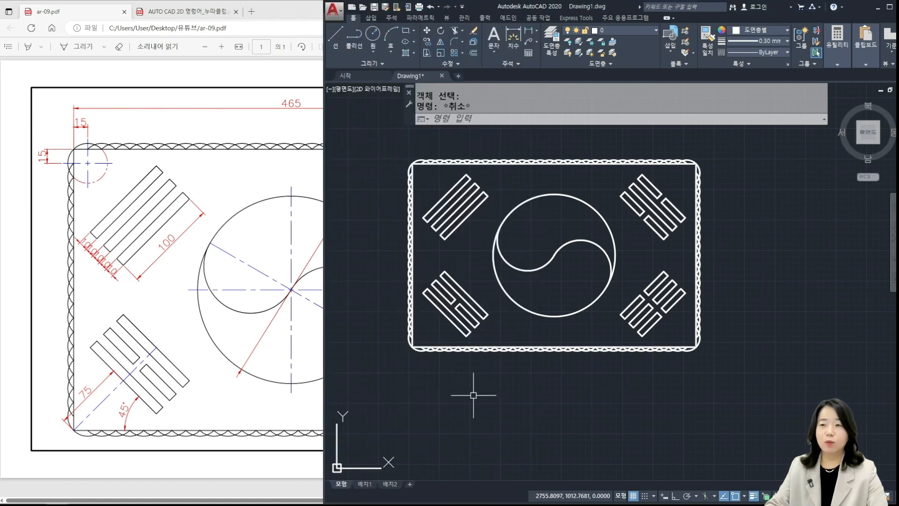